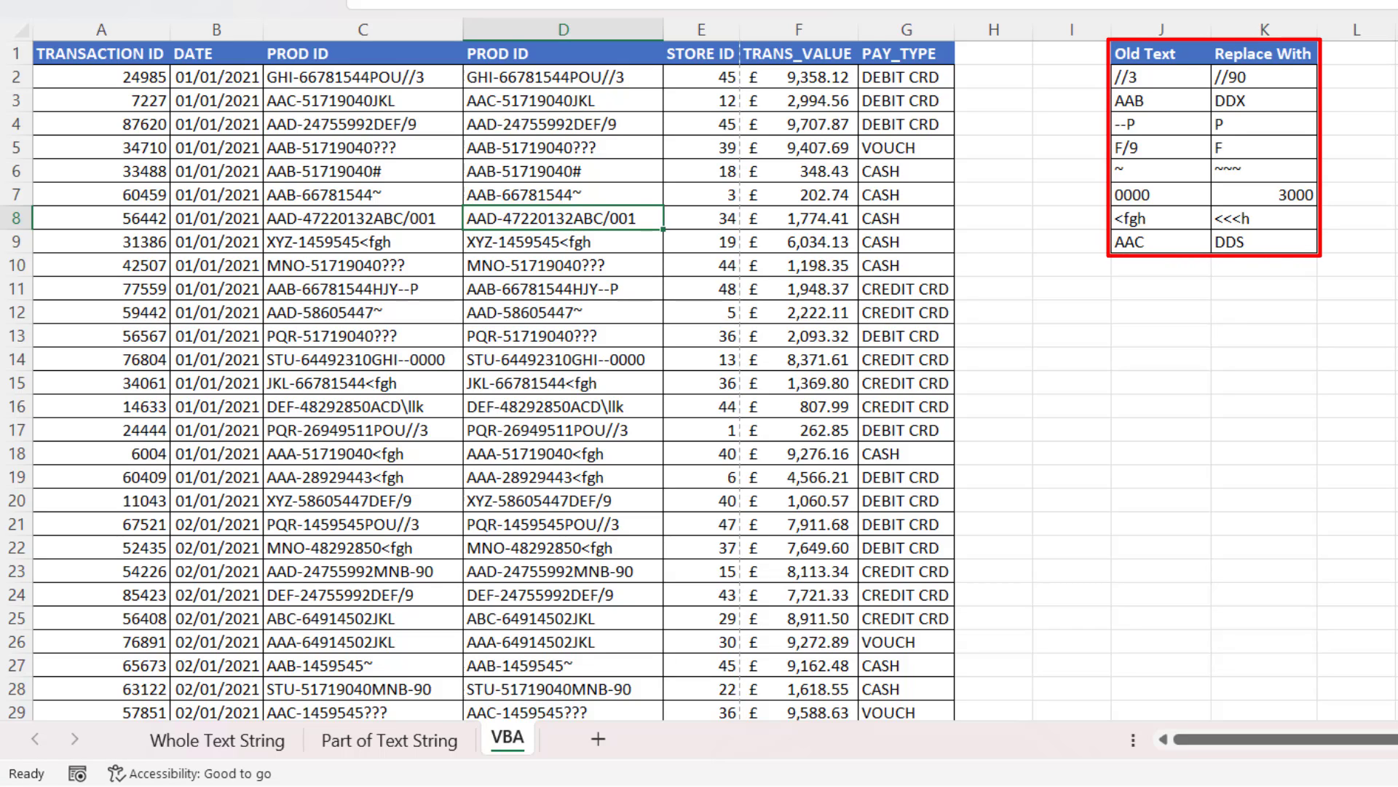
On the Whole Text String sheet, enter =VLOOKUP(B3,$E$3:$F$5,2,0) in C3 and fill it down to C17.
left_click(218, 738)
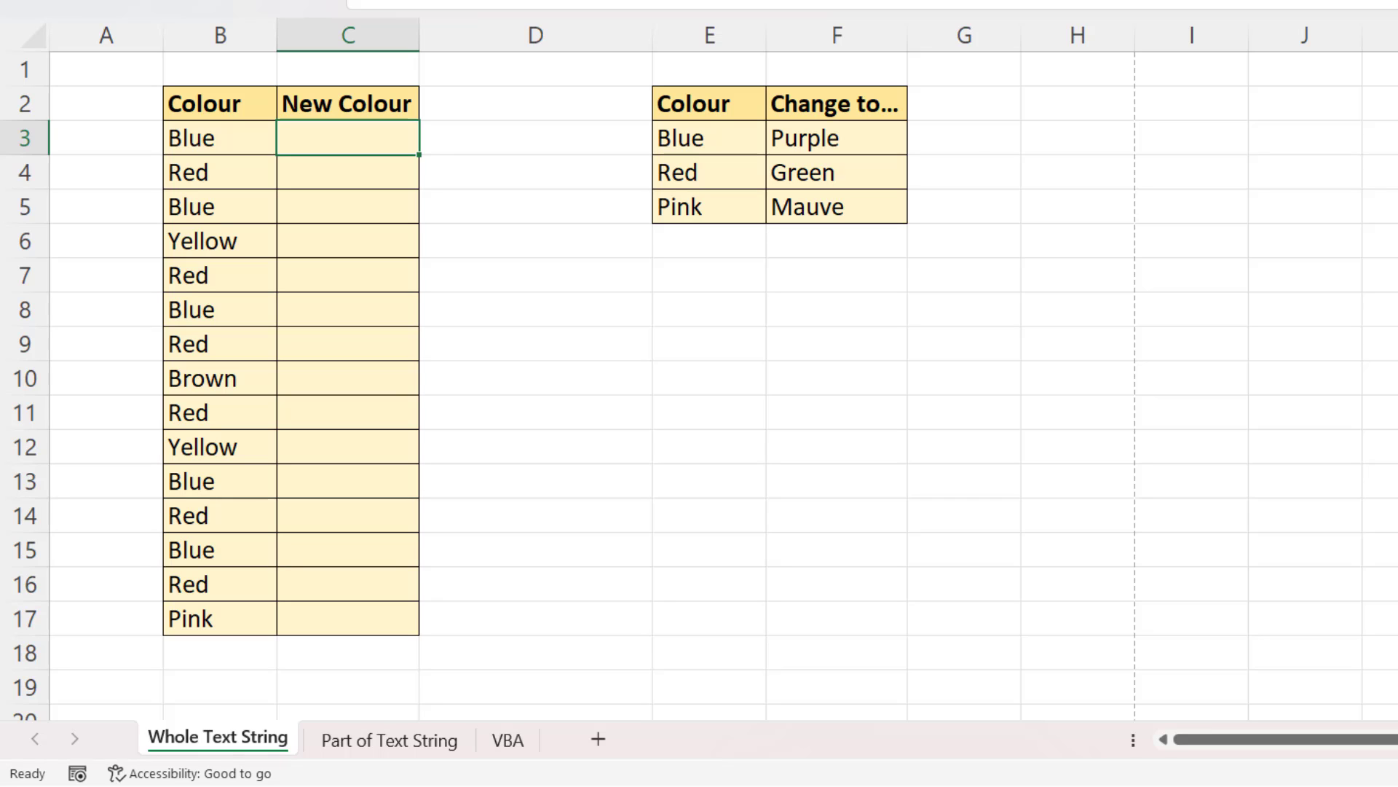
type("=vl")
key("Tab")
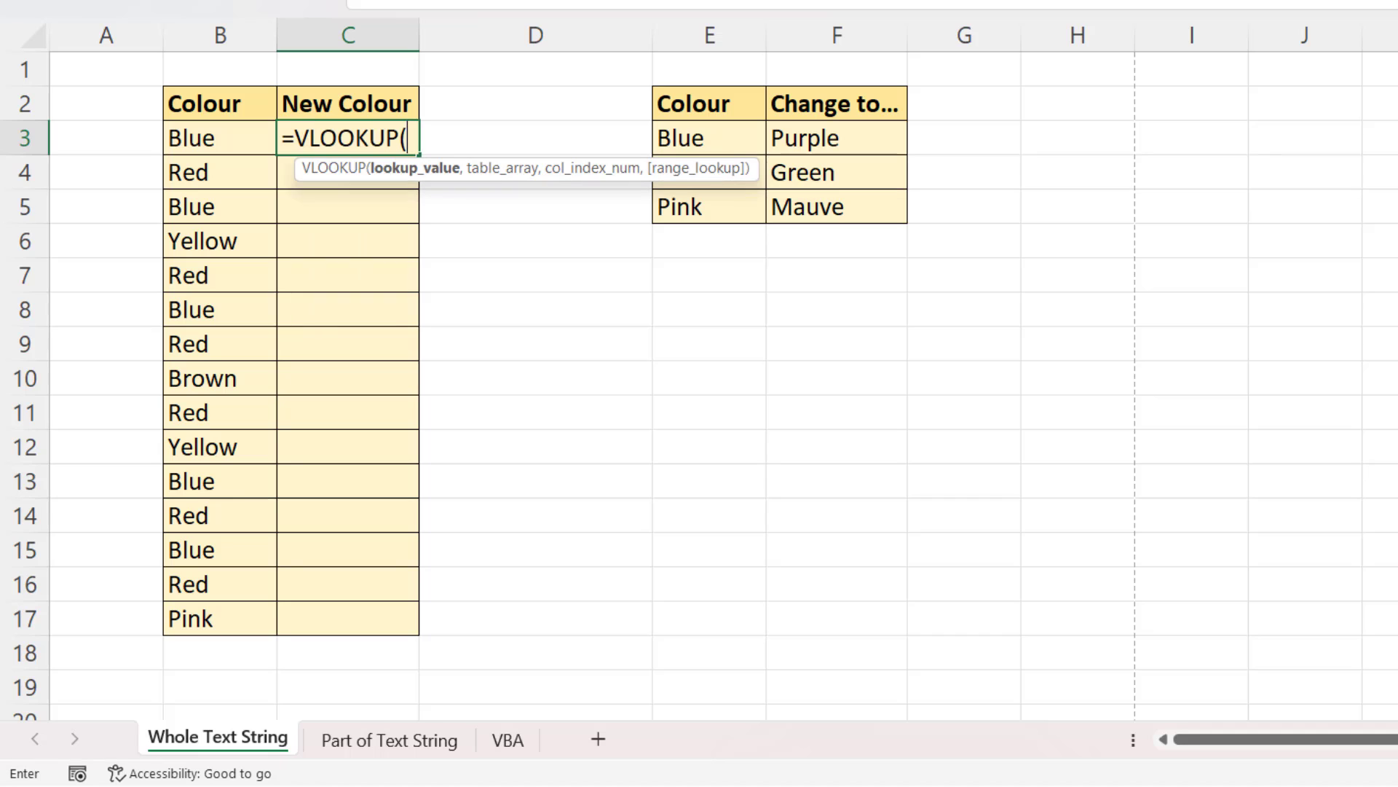
key("Left")
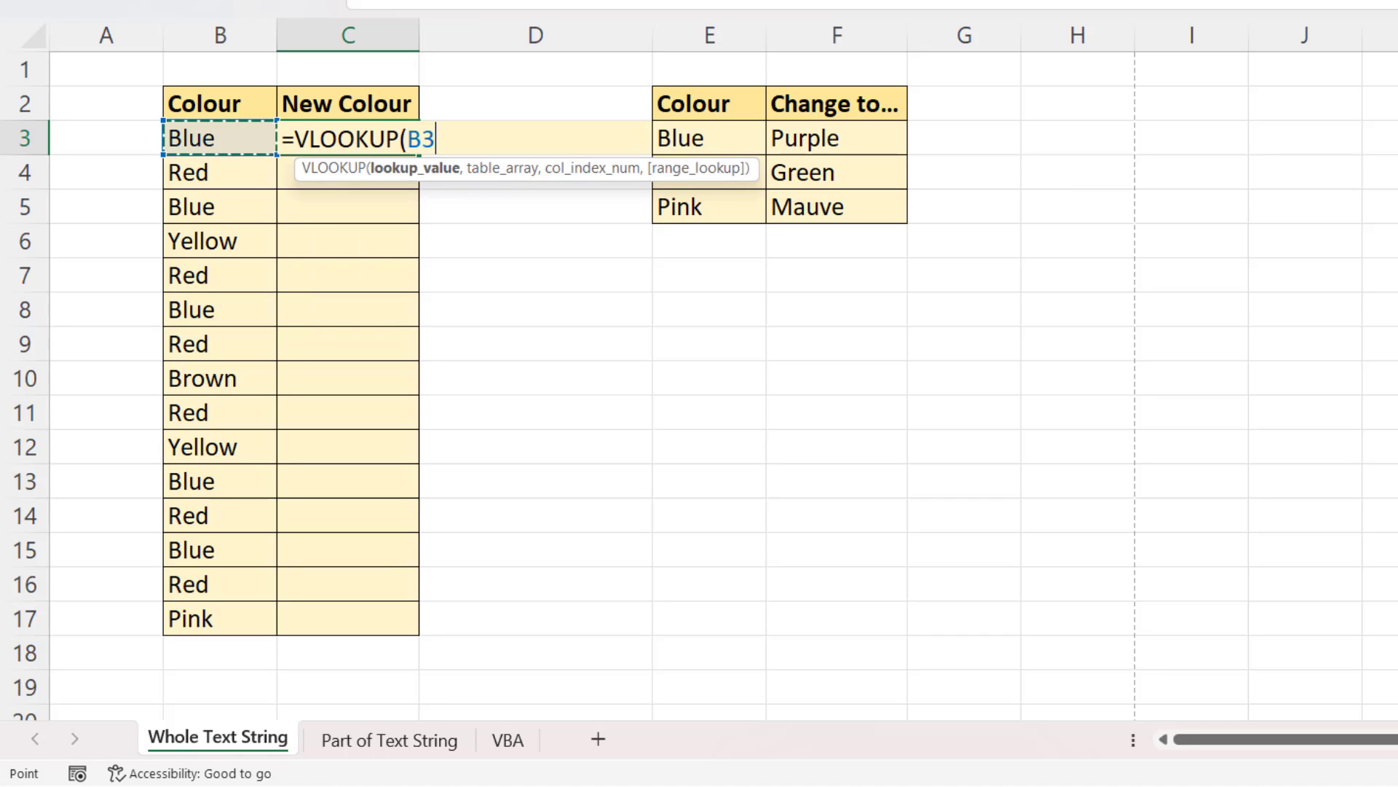
type(",")
left_click_drag(710, 139, 838, 207)
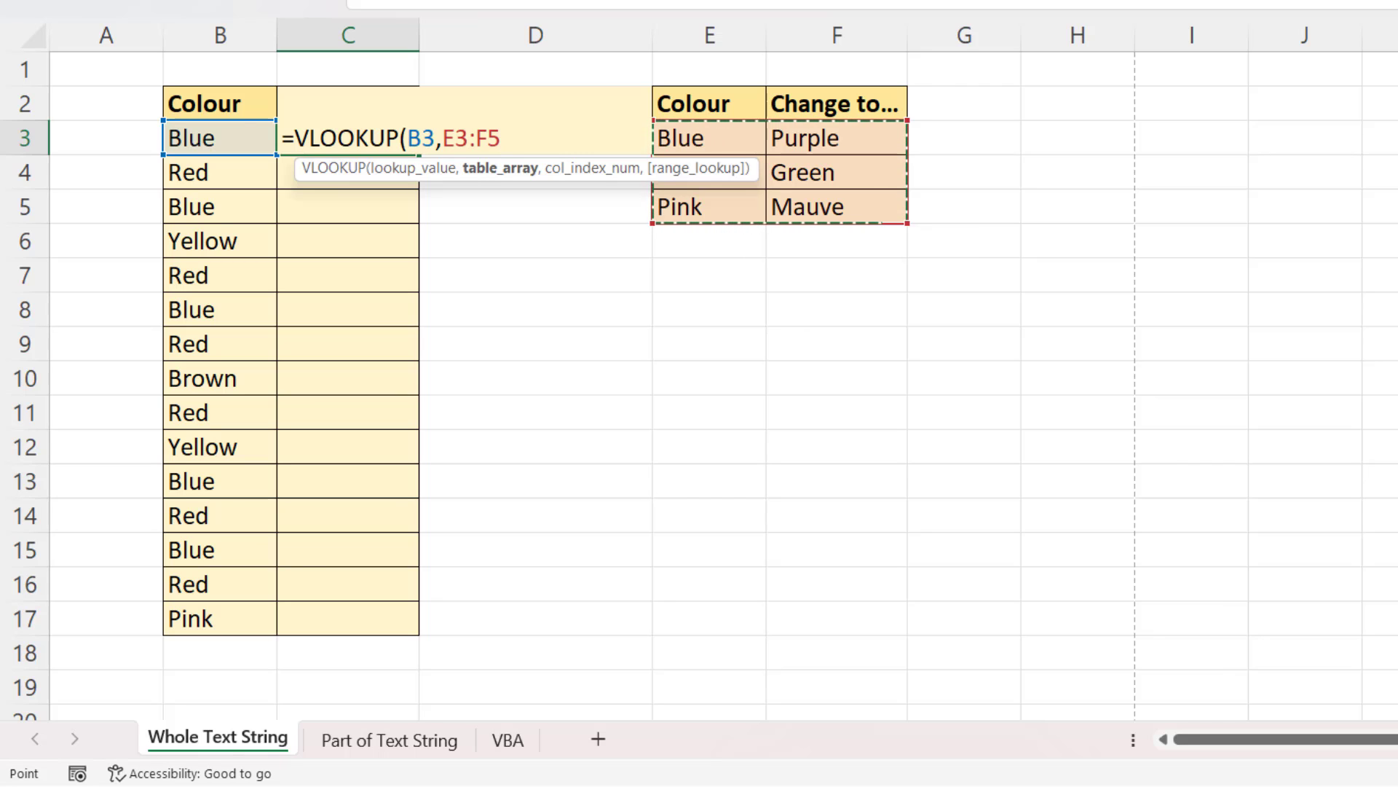
key("F4")
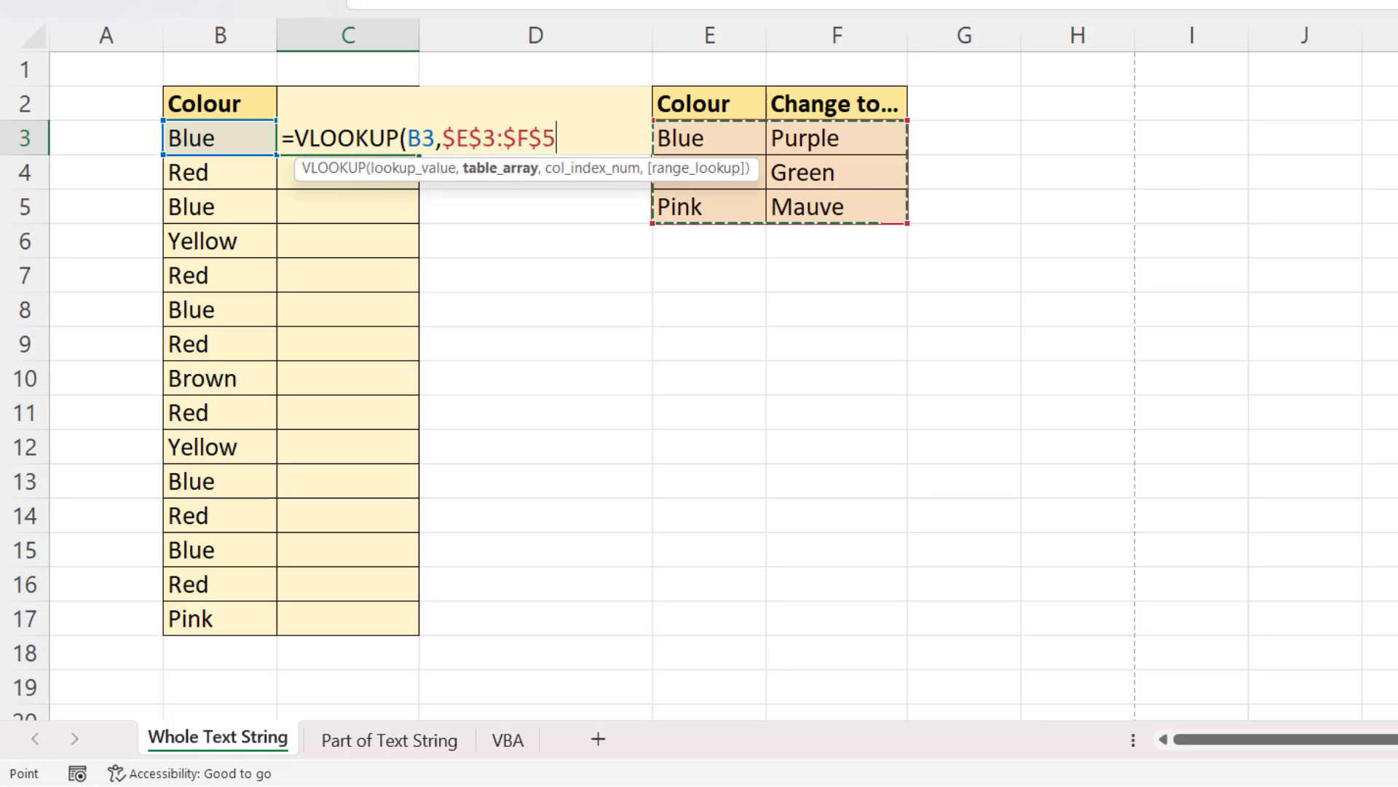
type(",")
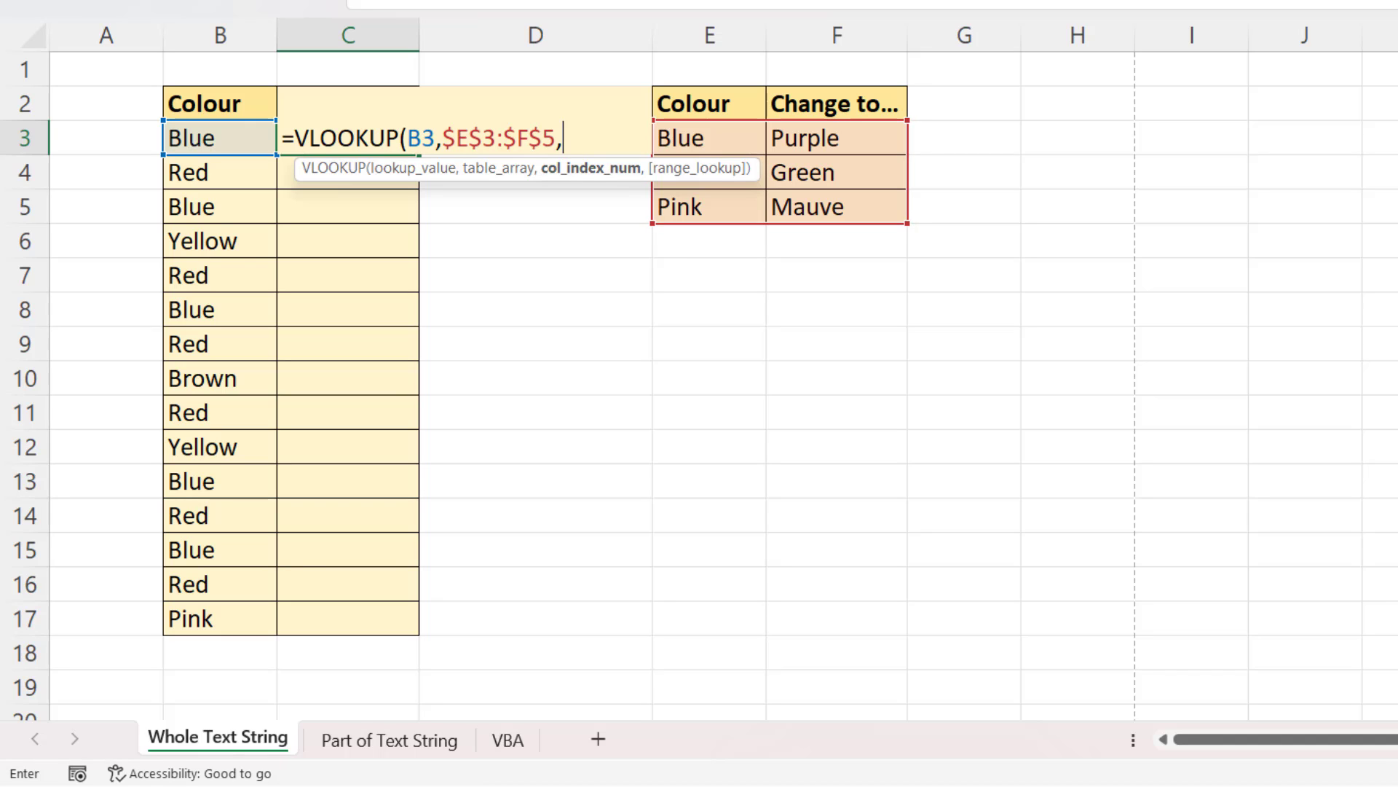
type("2,")
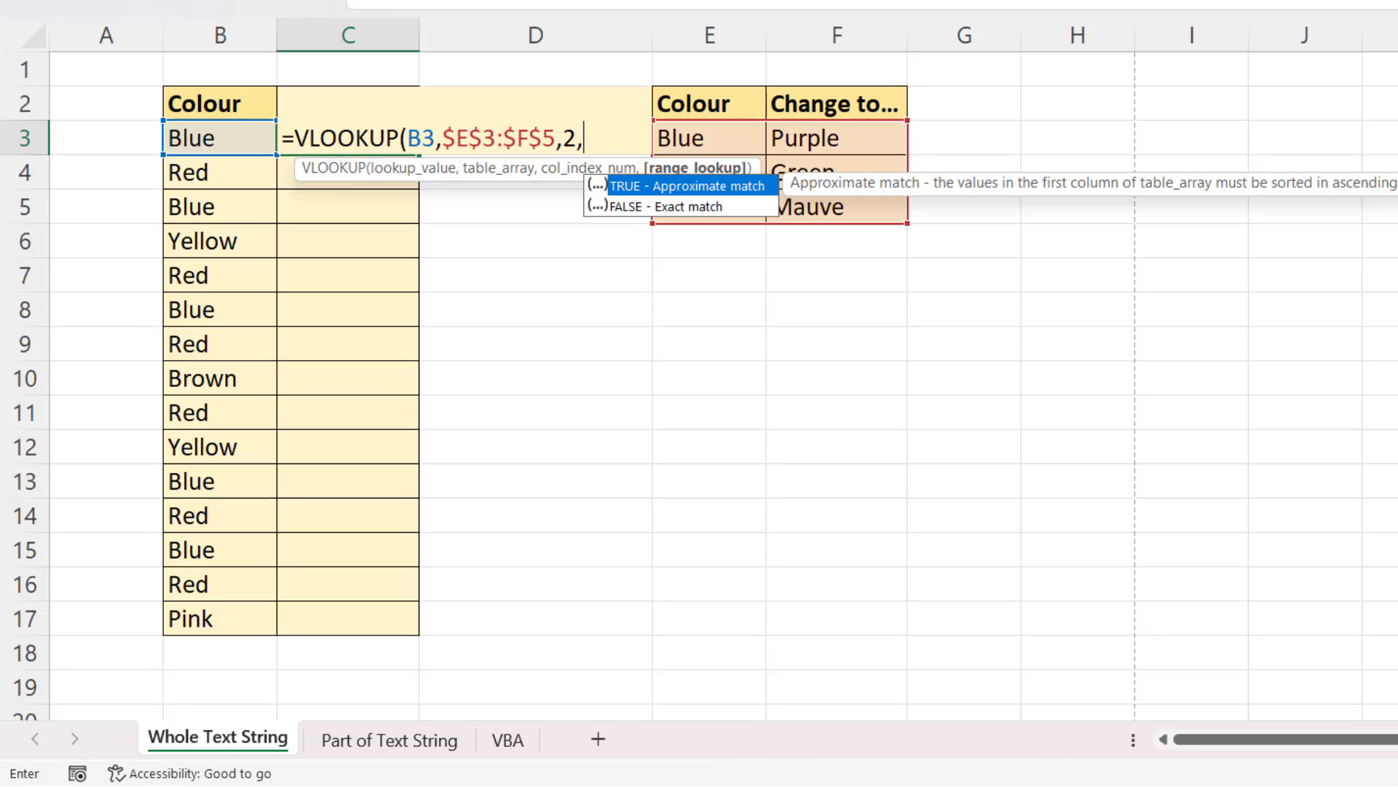
type("0)")
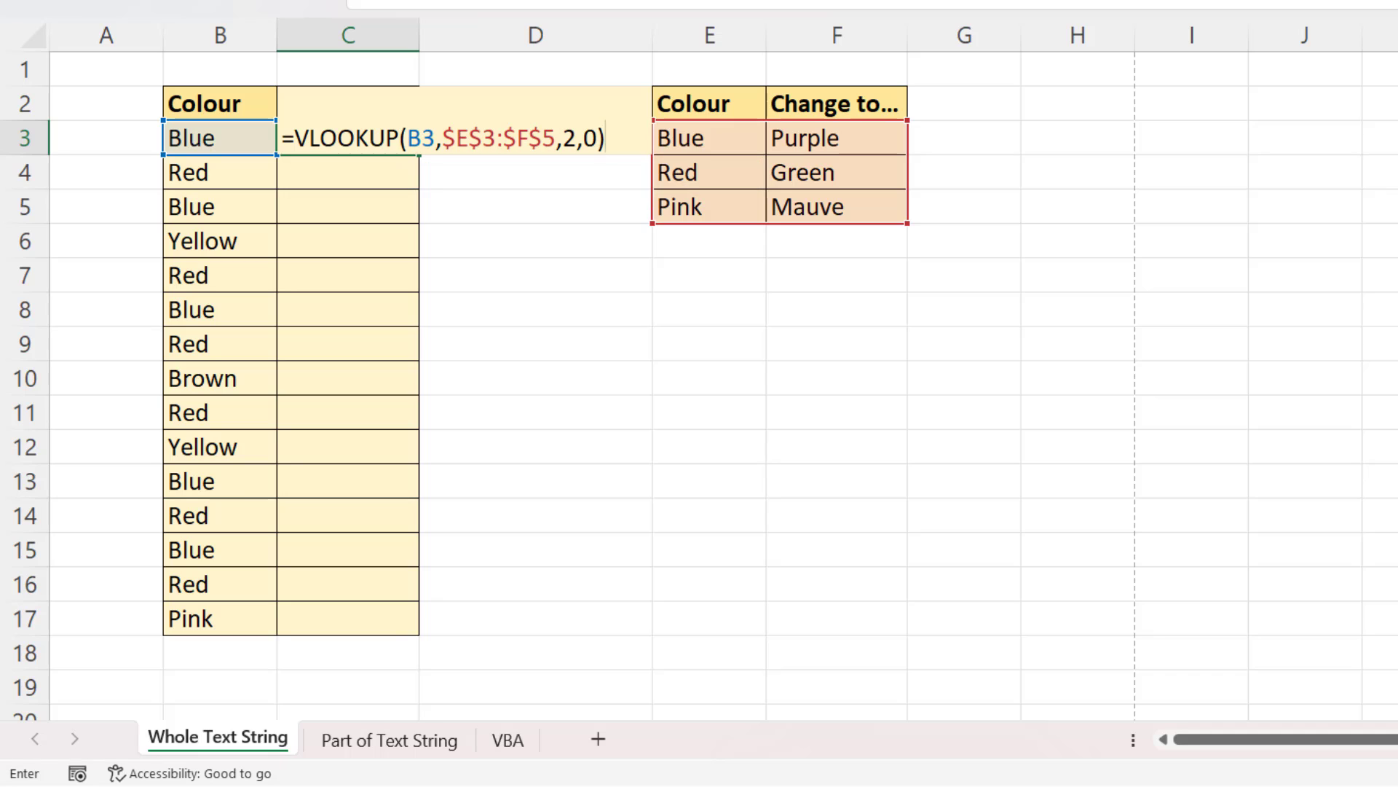
key("Return")
left_click(348, 138)
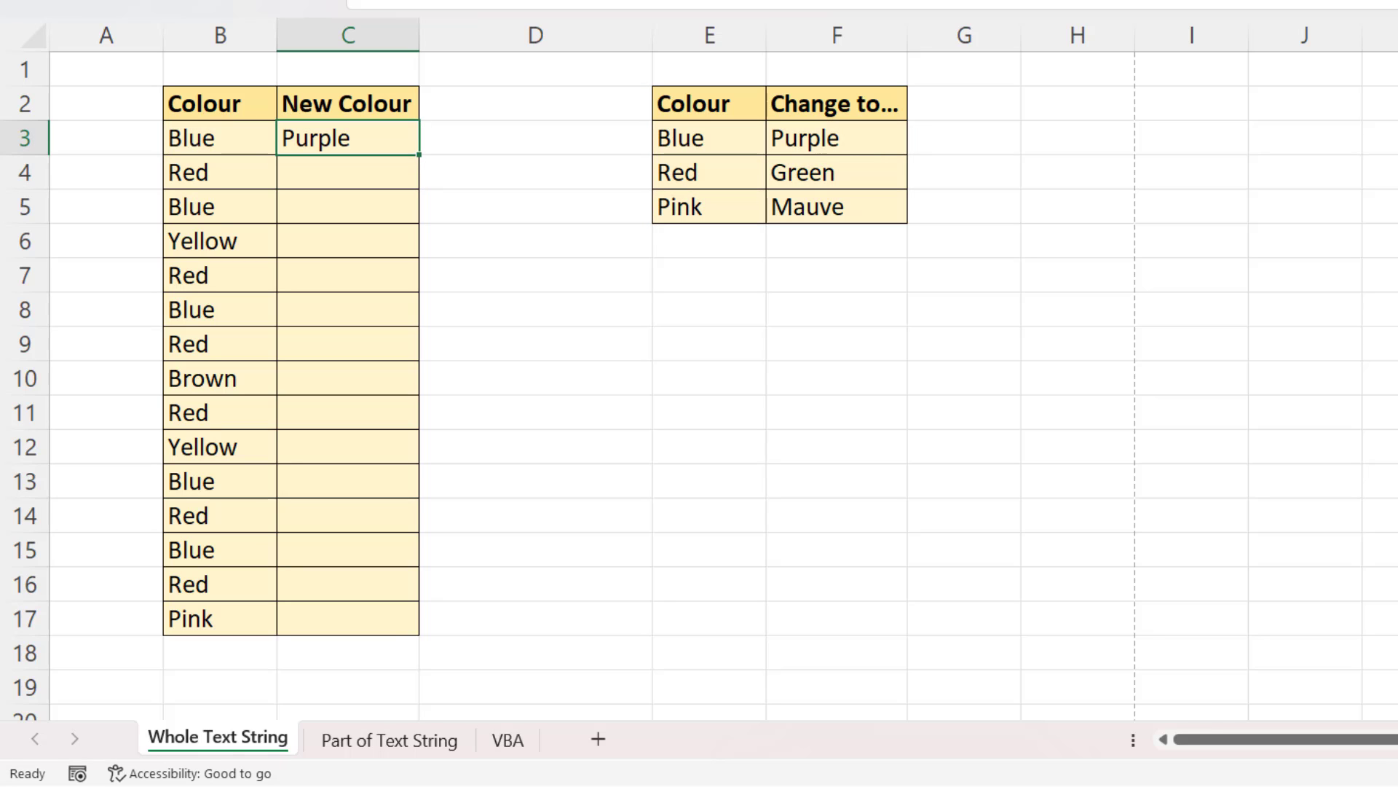
double_click(419, 155)
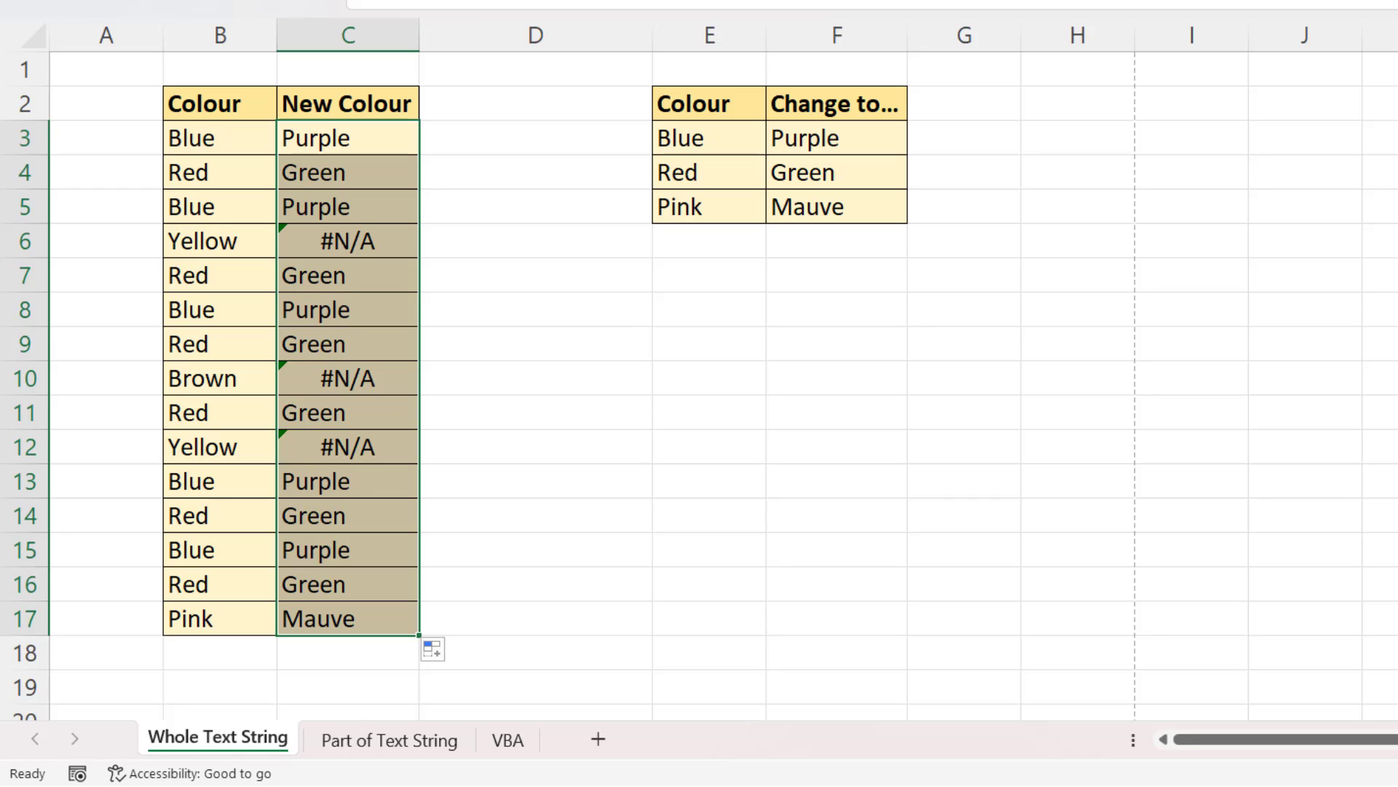
Wrap the C3 lookup as =IFNA(VLOOKUP(B3,$E$3:$F$5,2,0),B3) and fill it down to C17.
double_click(356, 138)
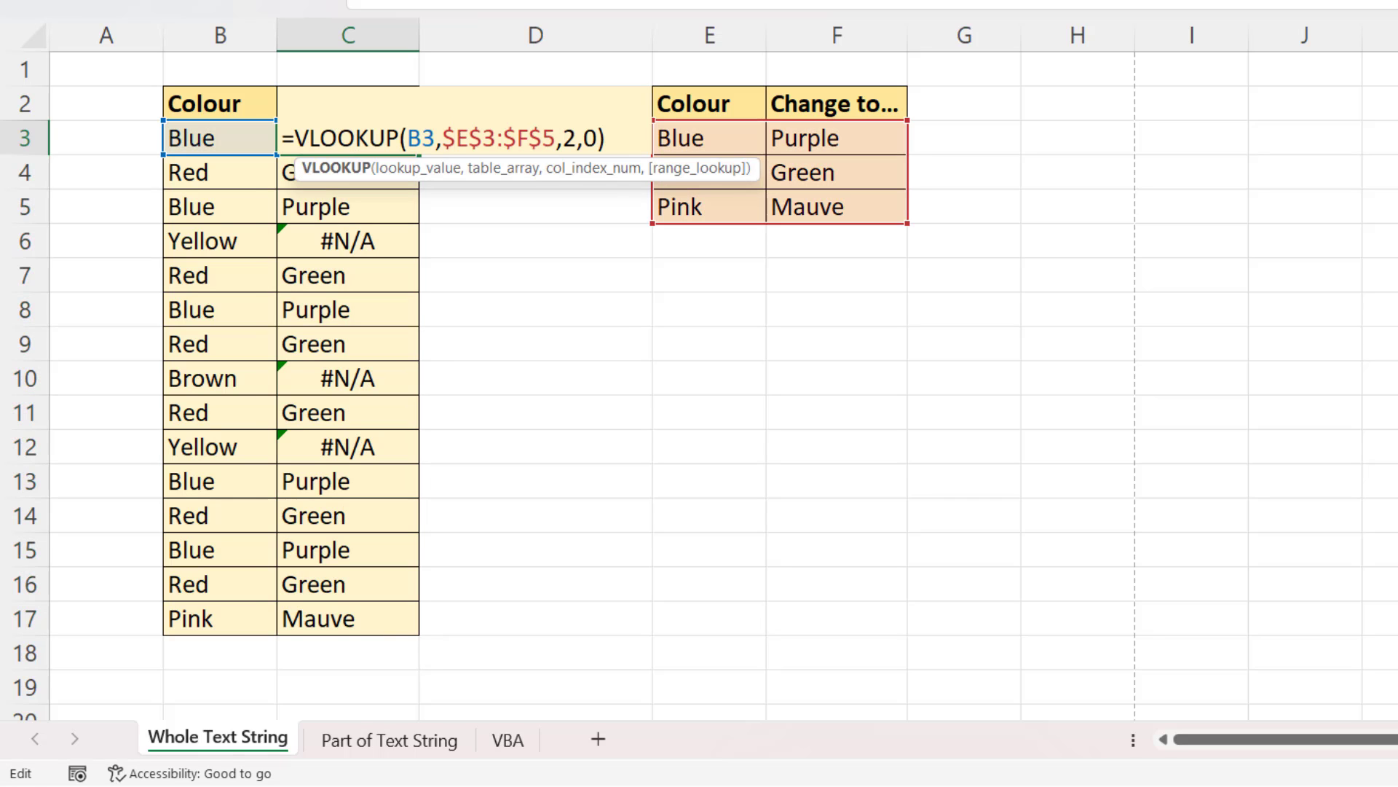
left_click(295, 139)
type("IFNA")
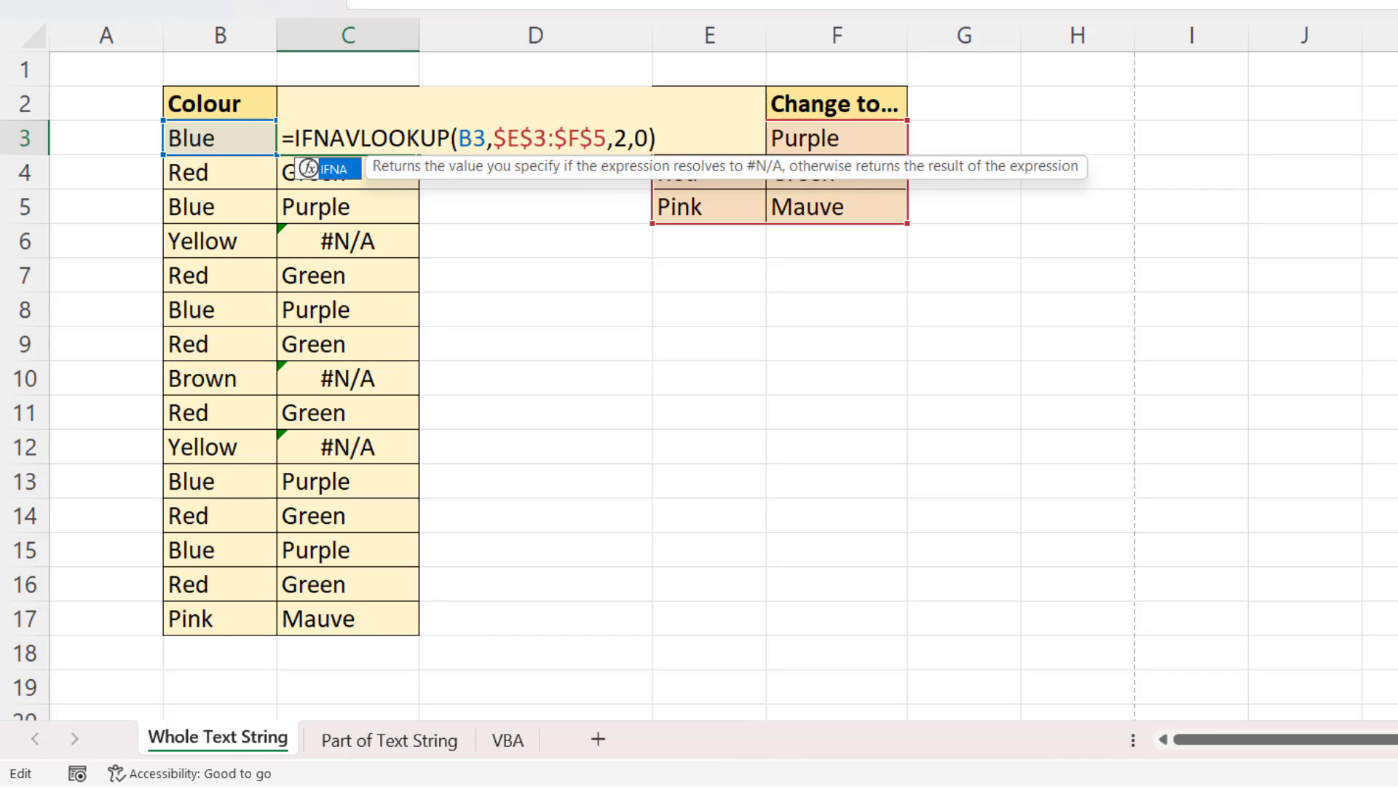
key("Tab")
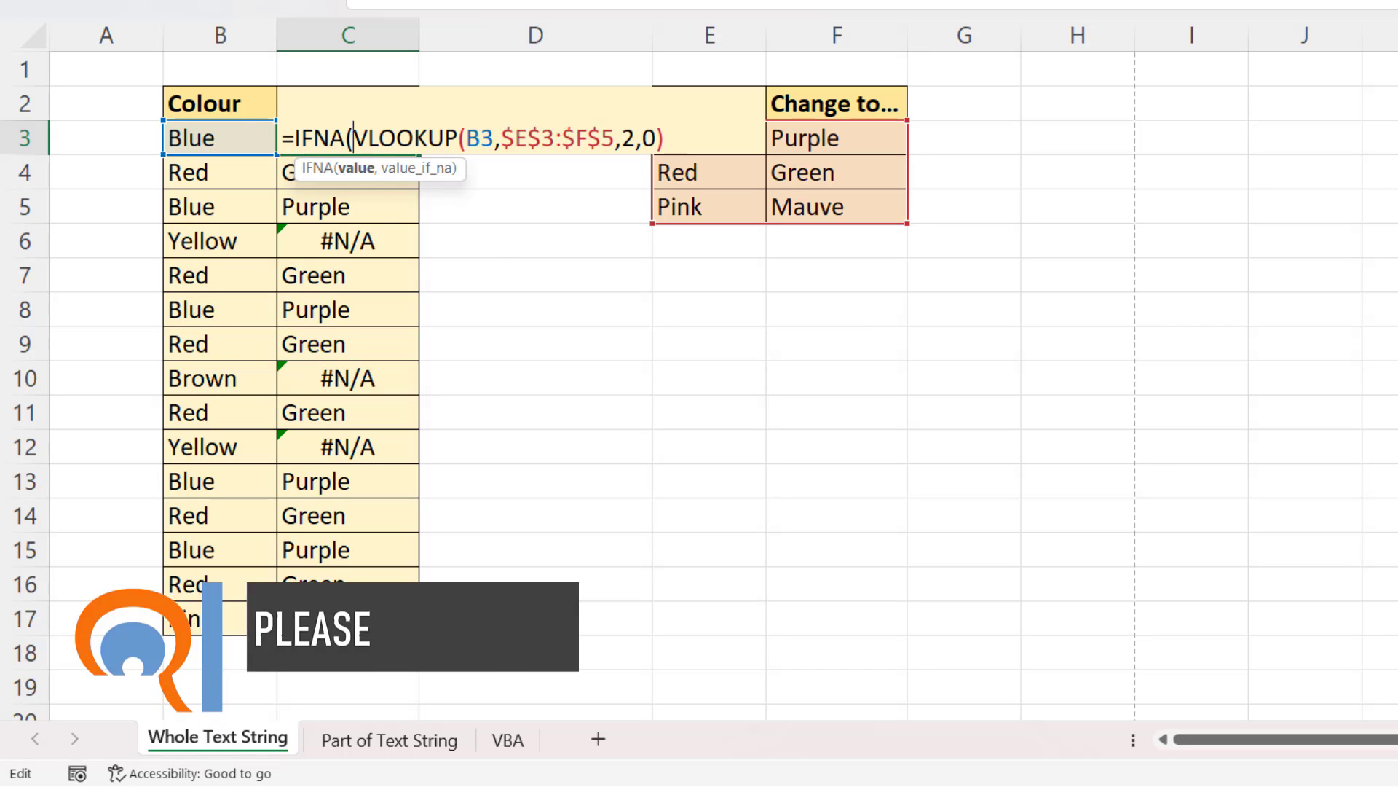
type(",")
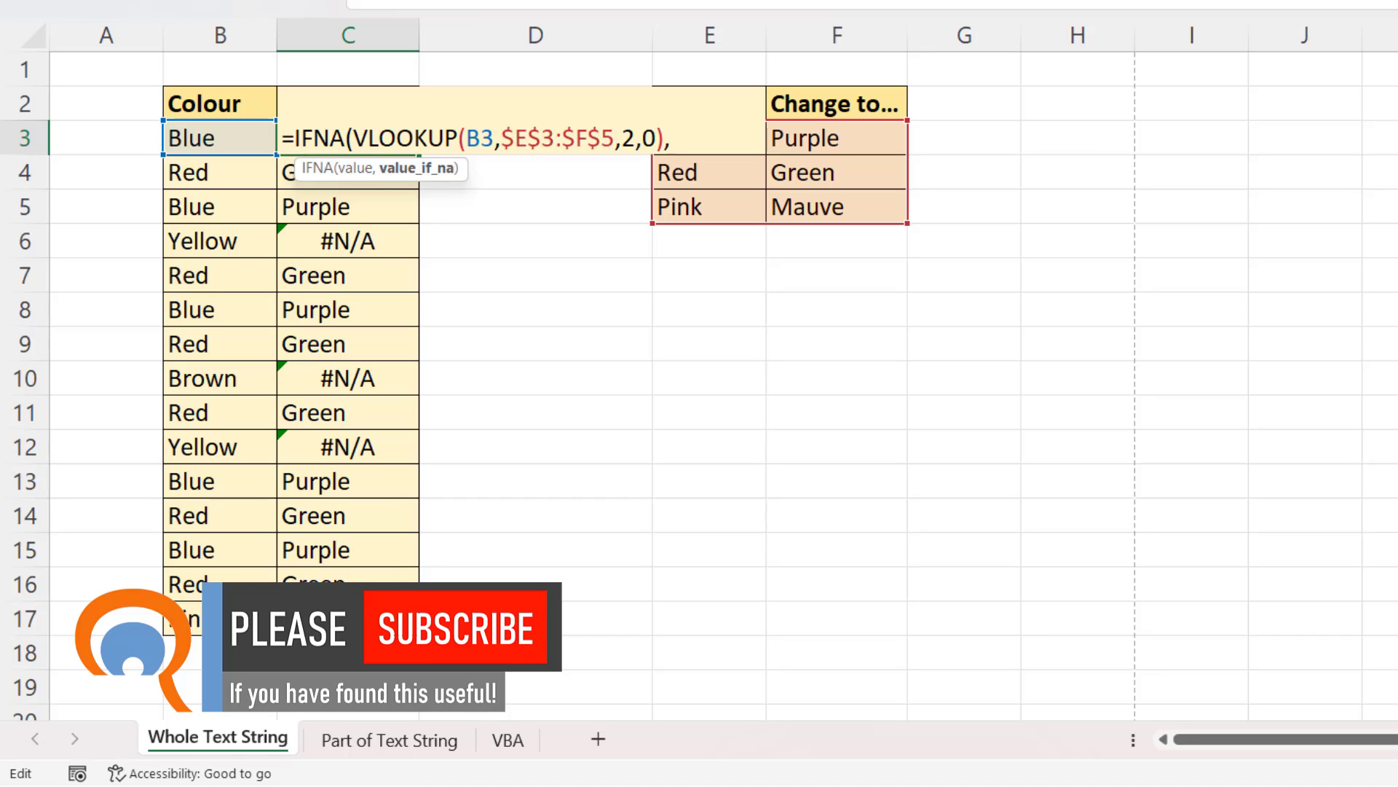
left_click(220, 139)
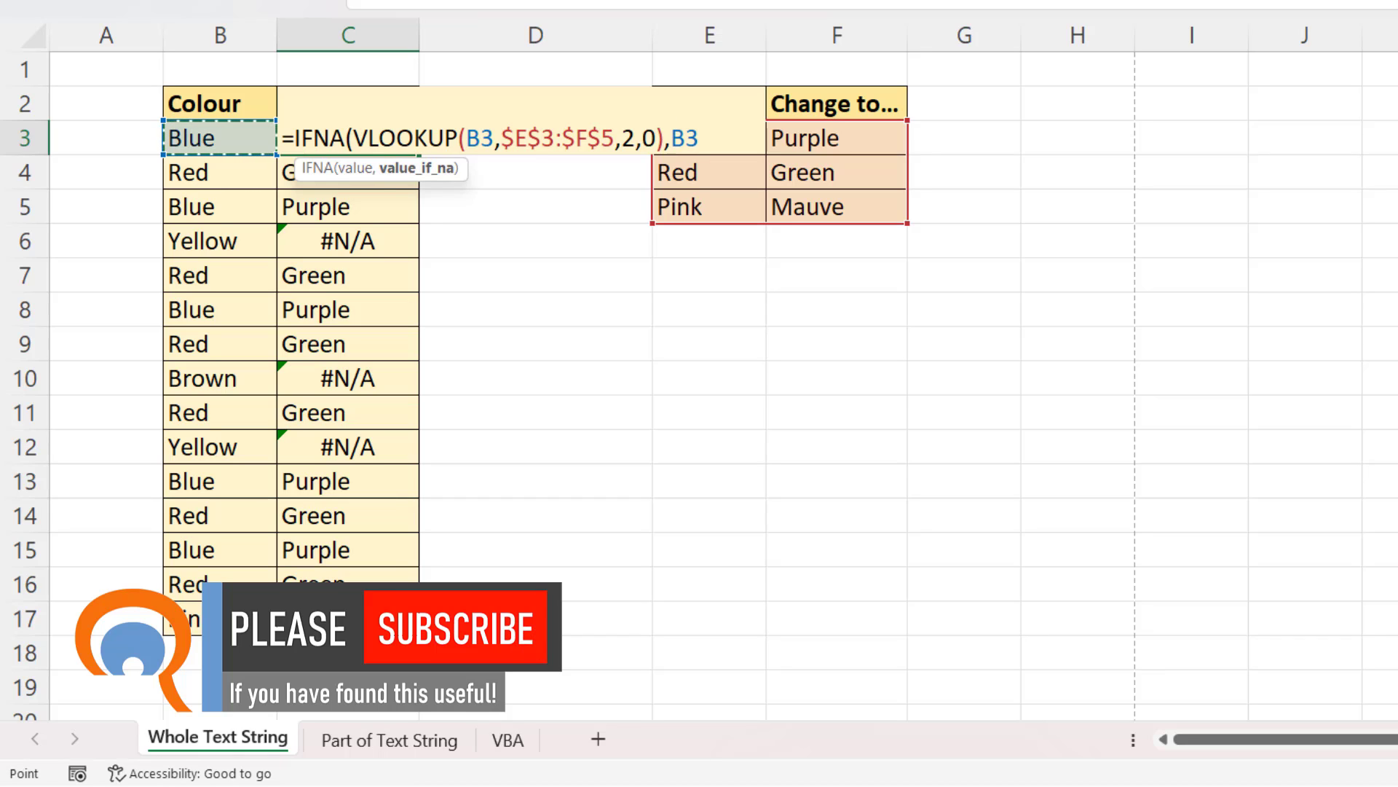
type(")")
key("Return")
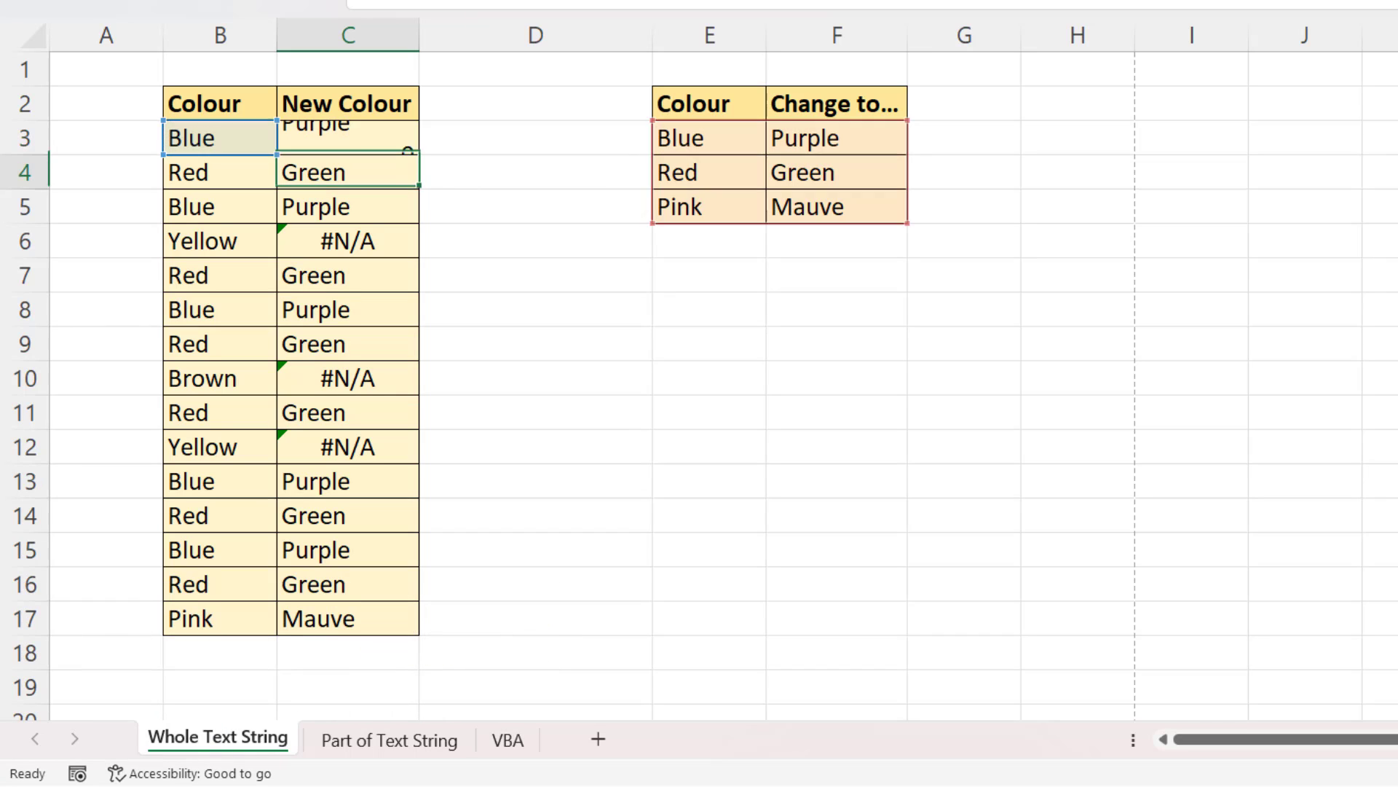
left_click(348, 138)
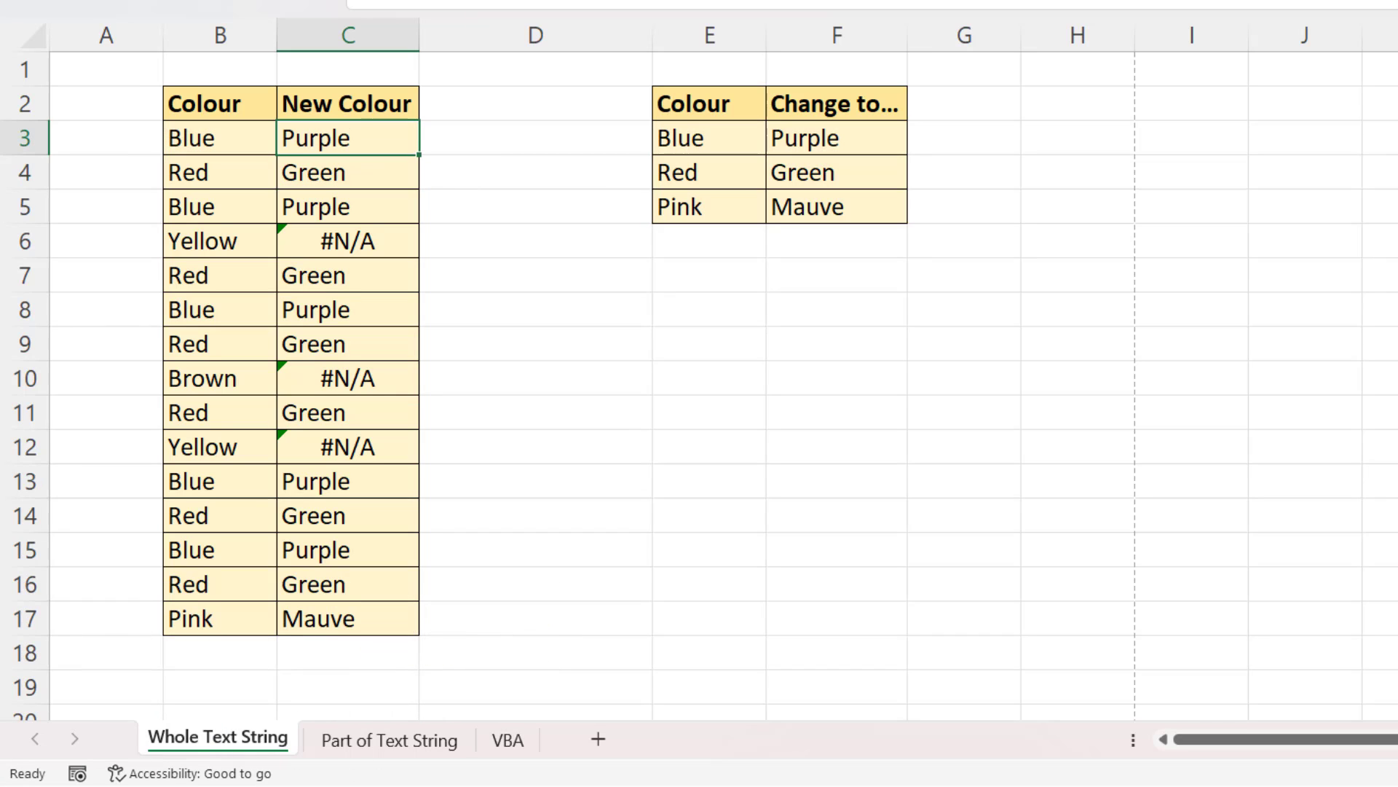
double_click(419, 154)
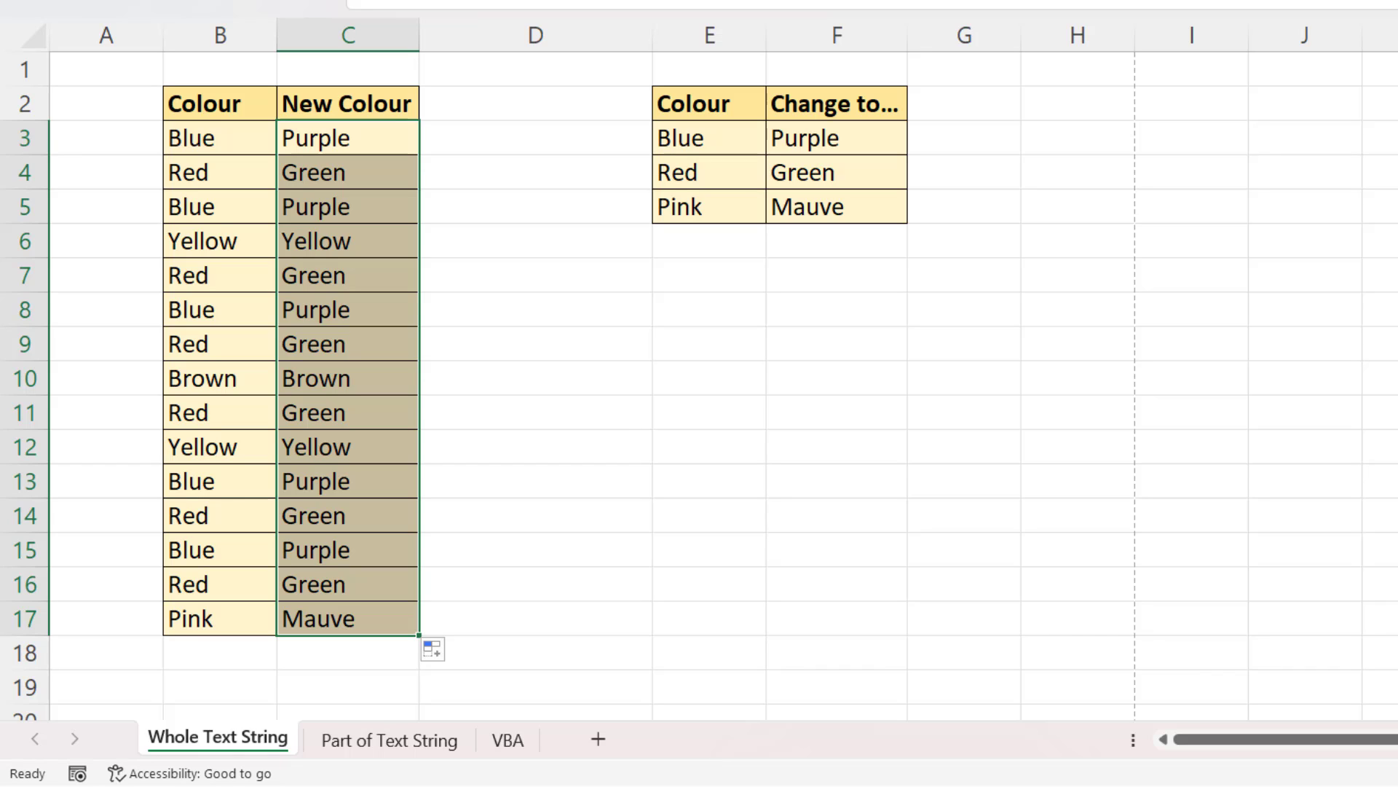
Replace the New Colour formulas in C3:C17 with =XLOOKUP(B3,$E$3:$E$5,$F$3:$F$5,B3), filled down from C3.
key("Delete")
left_click(348, 138)
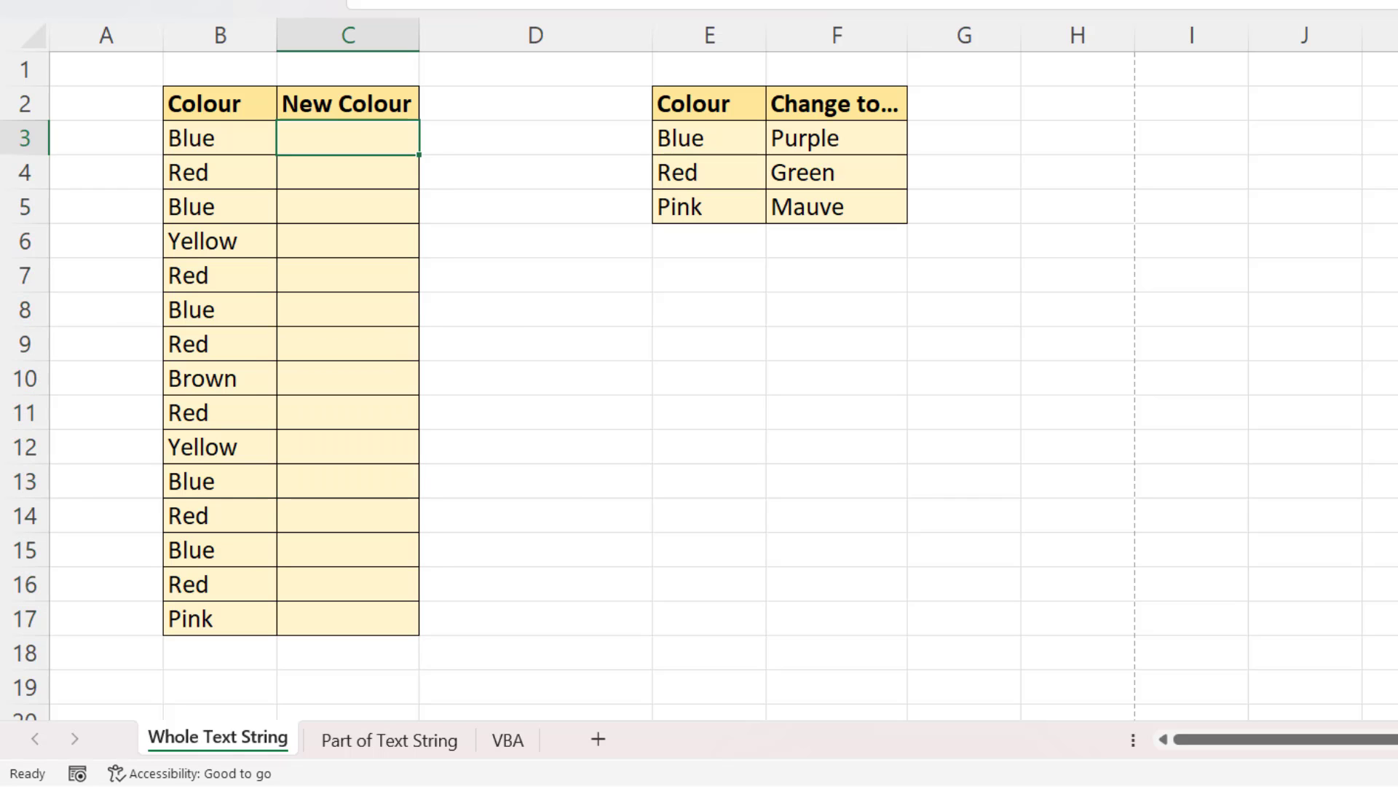
type("=xl")
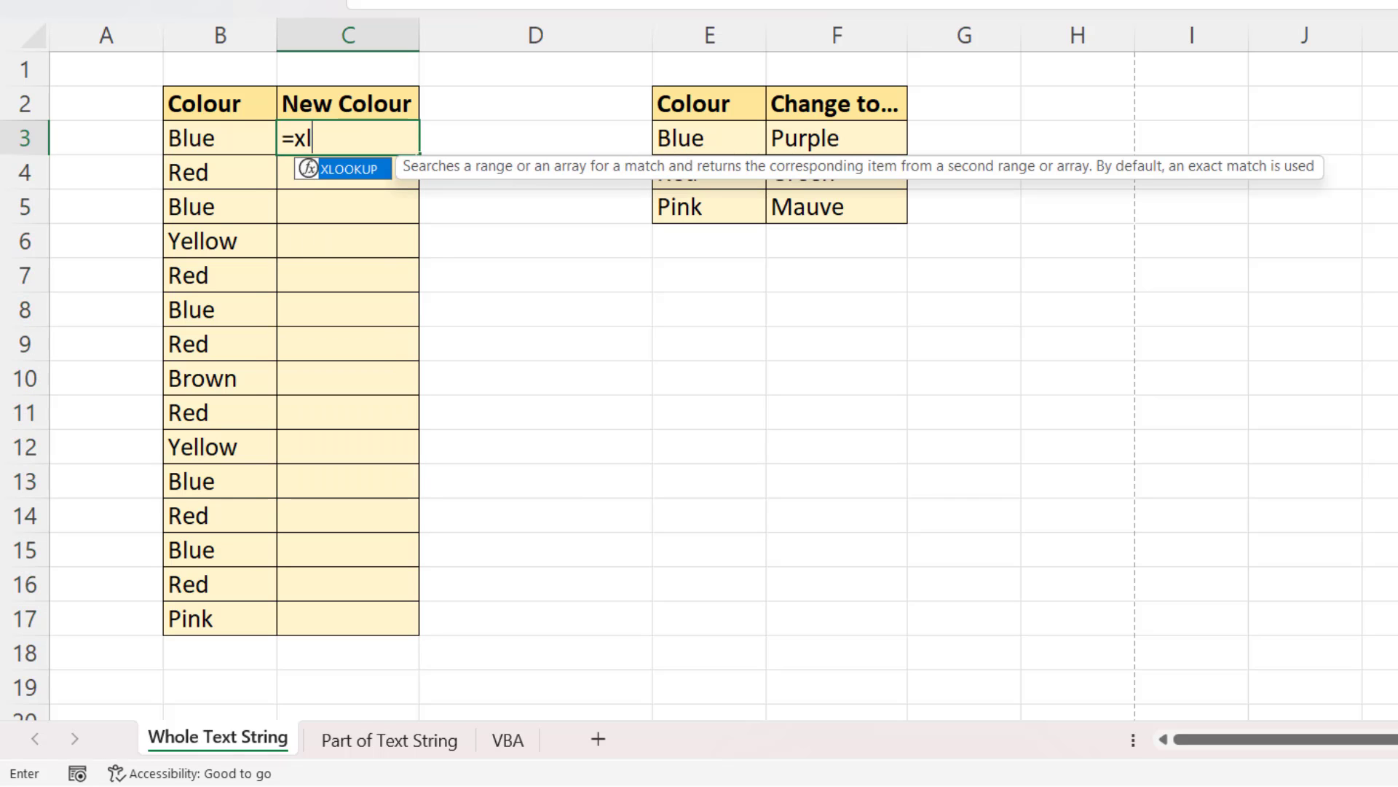
key("Tab")
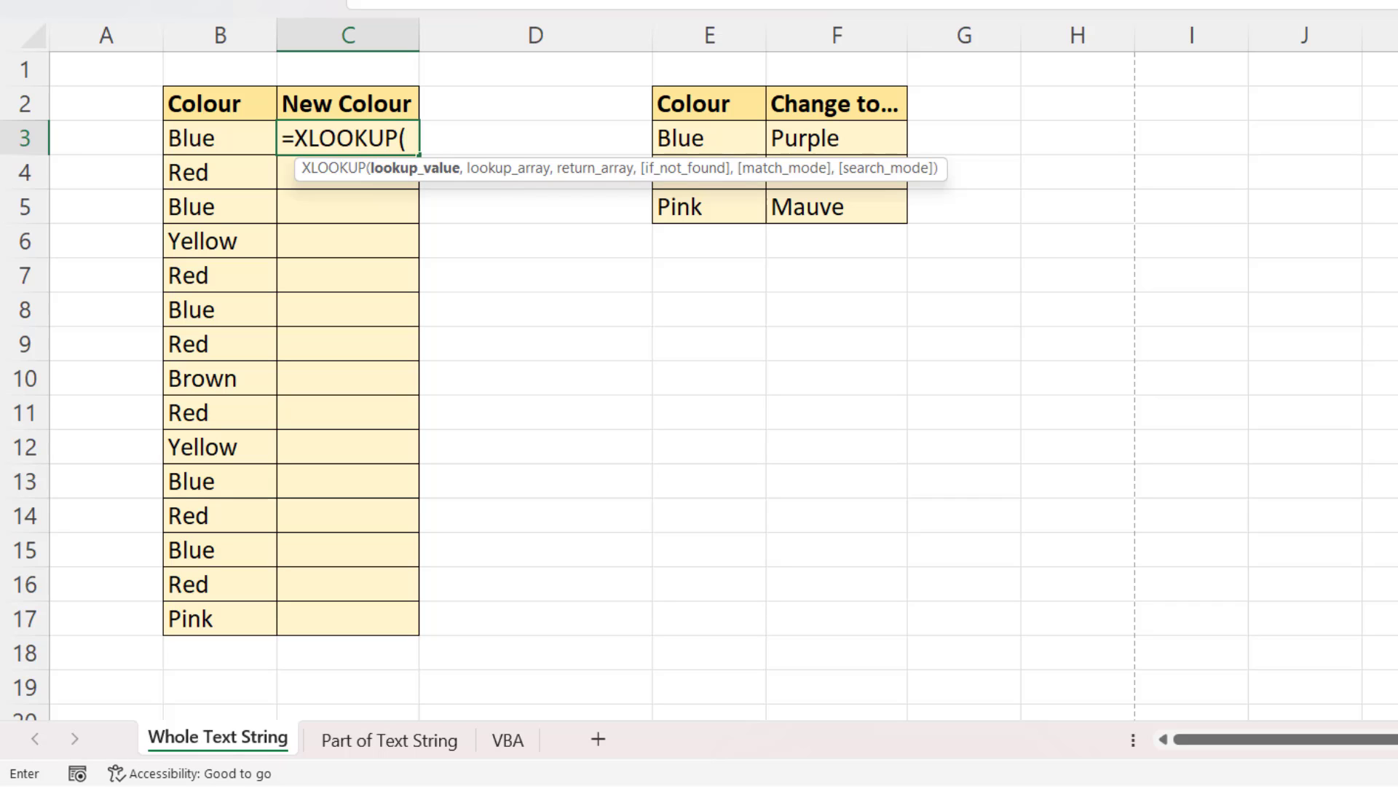
left_click(220, 139)
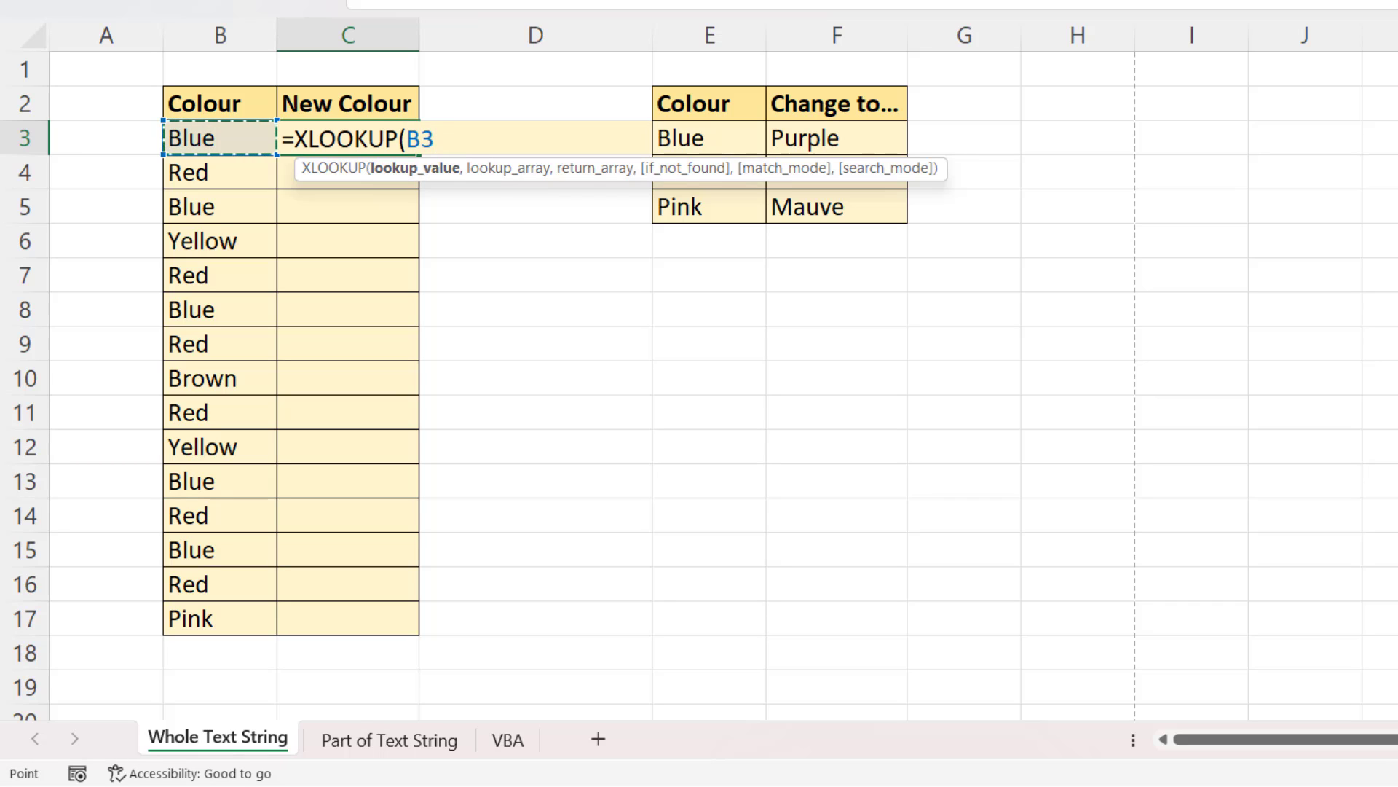
type(",")
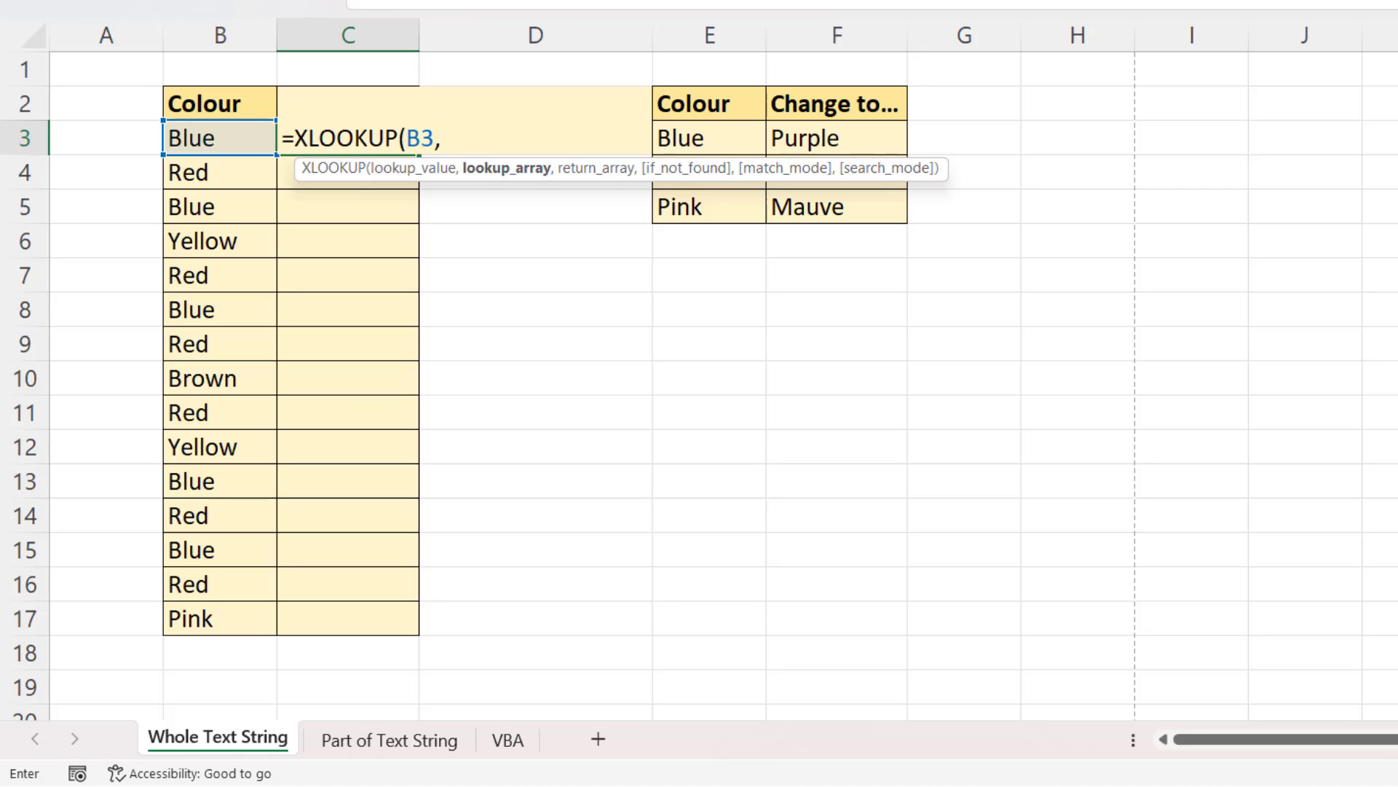
left_click_drag(692, 138, 693, 210)
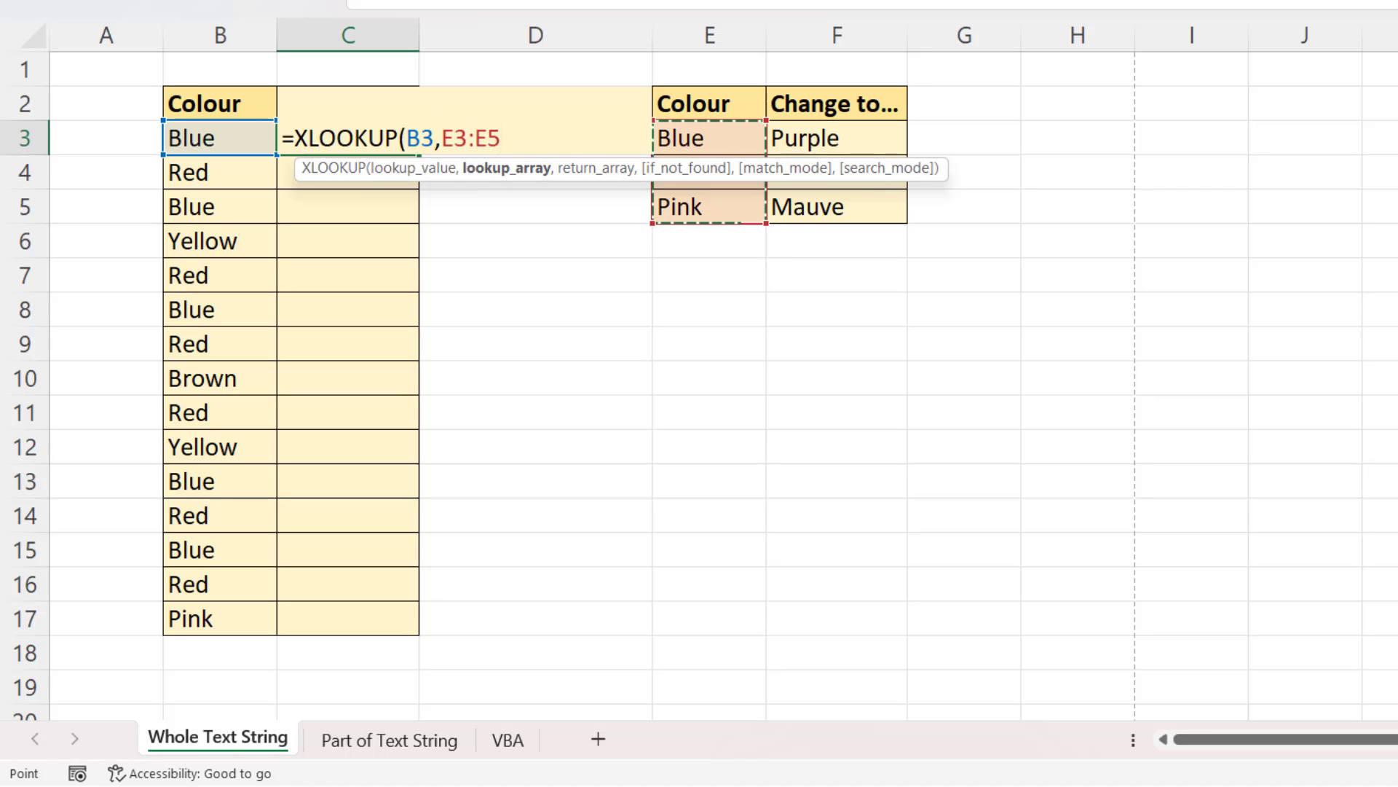
key("F4")
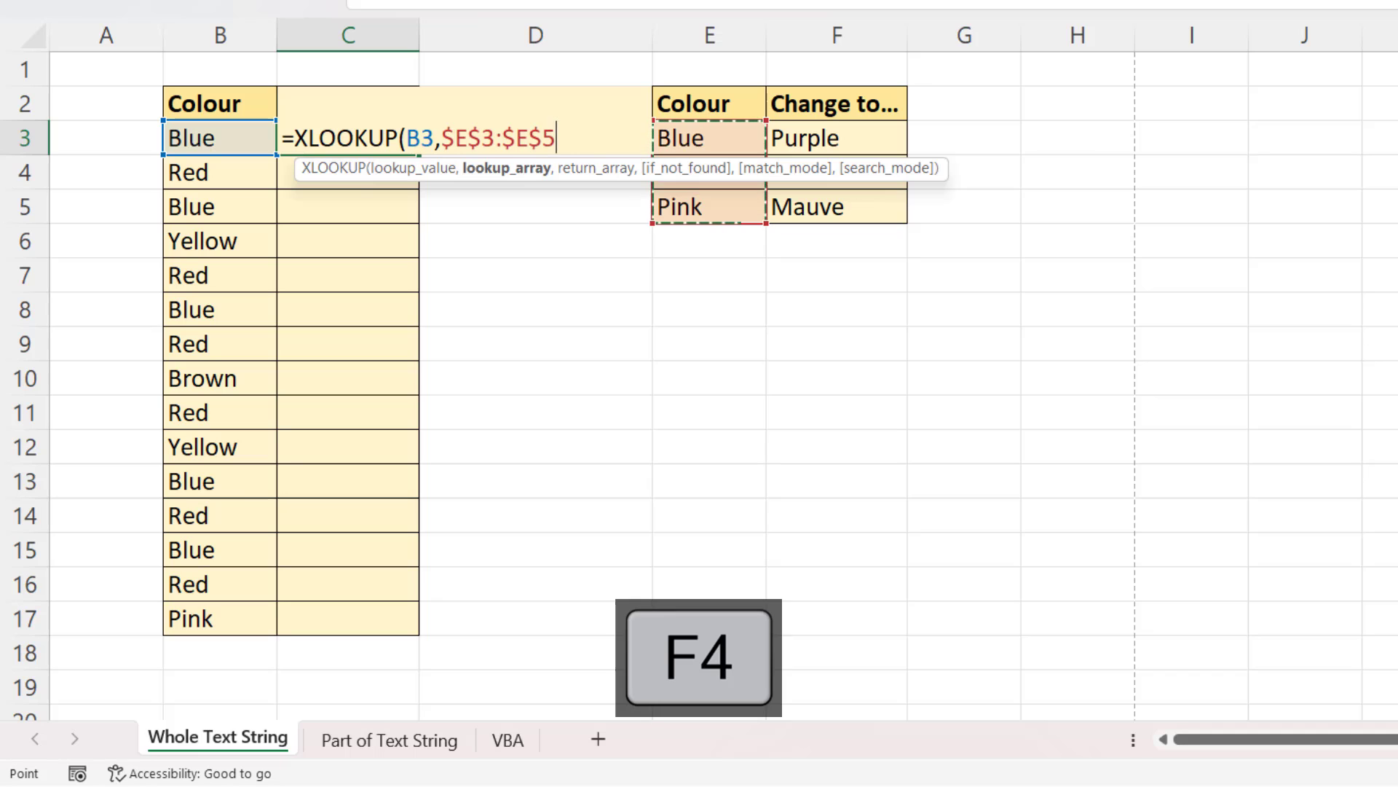
type(",")
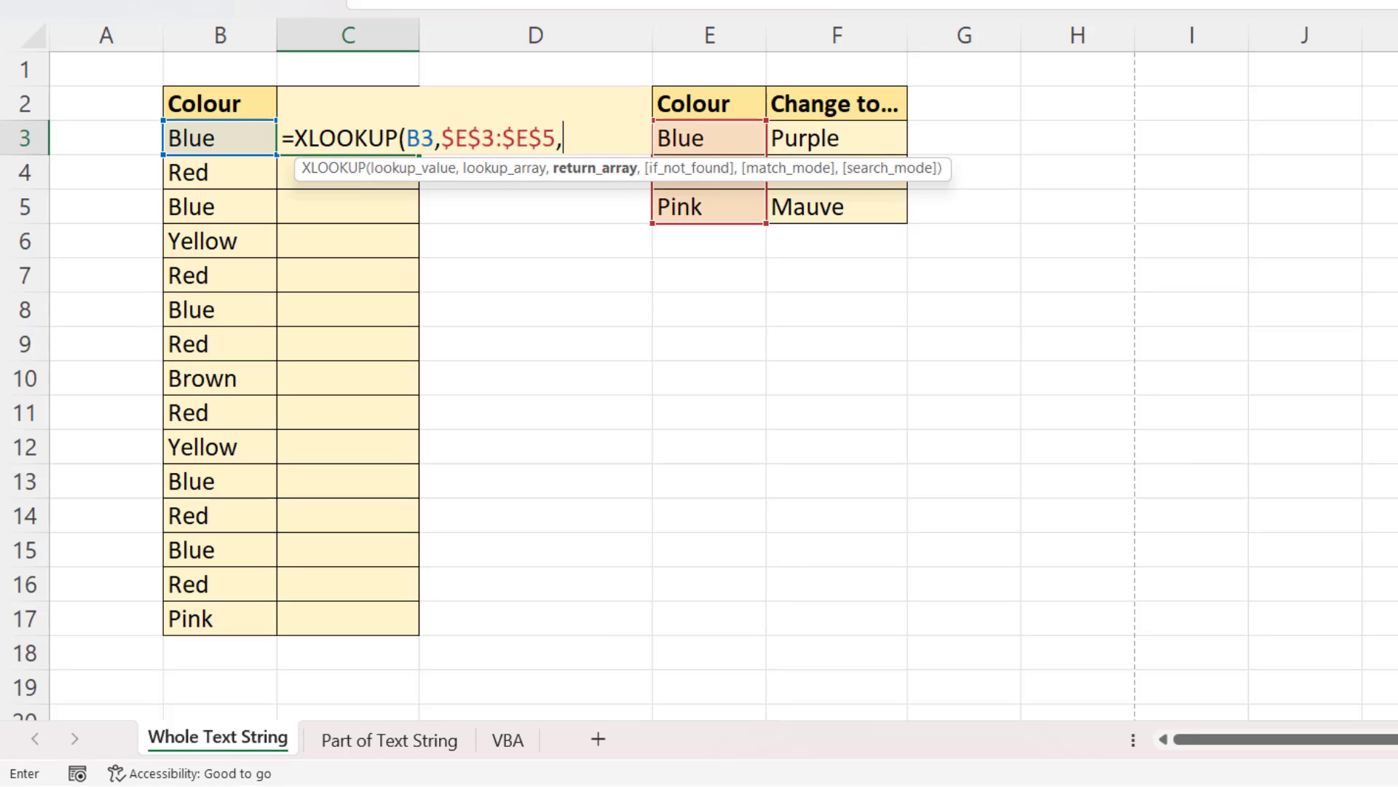
left_click_drag(837, 139, 838, 207)
key("F4")
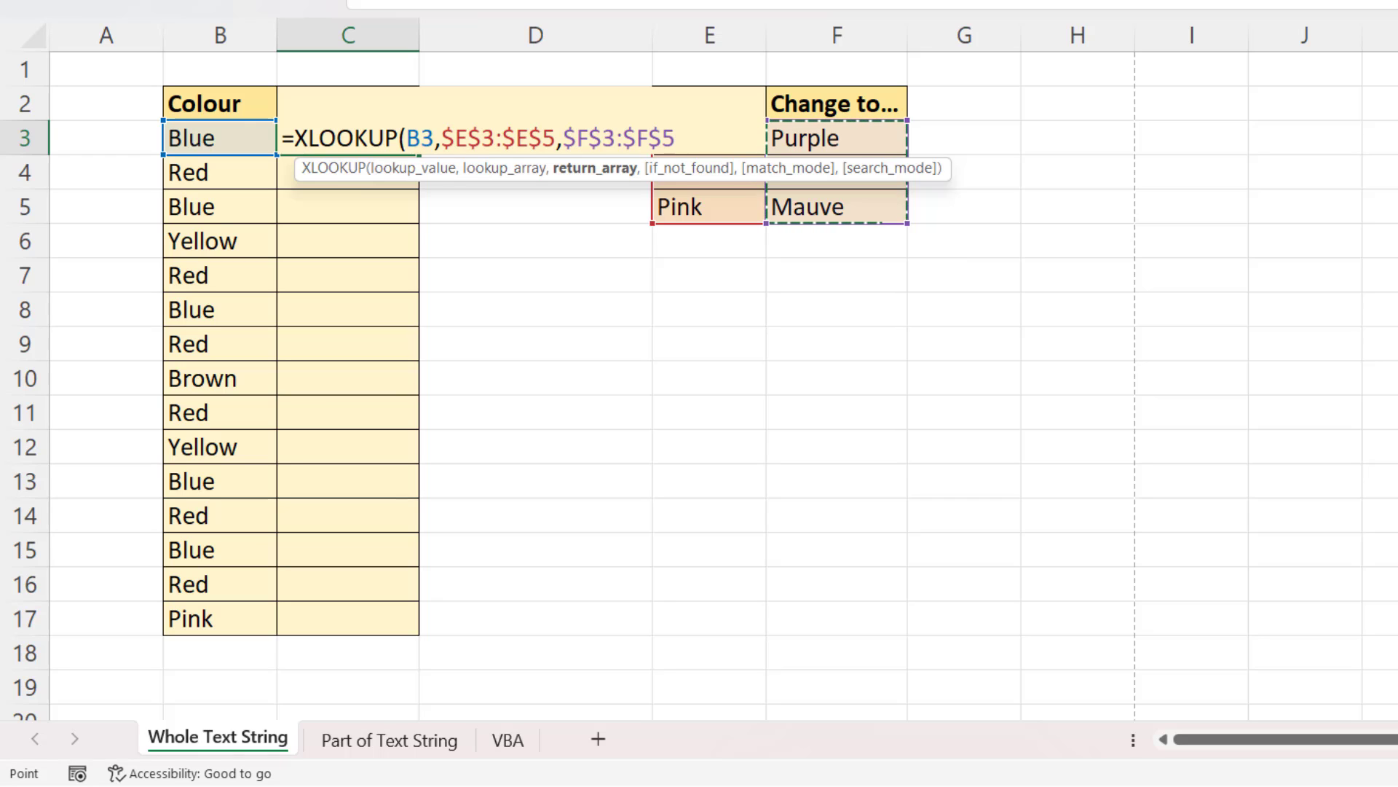
type(",")
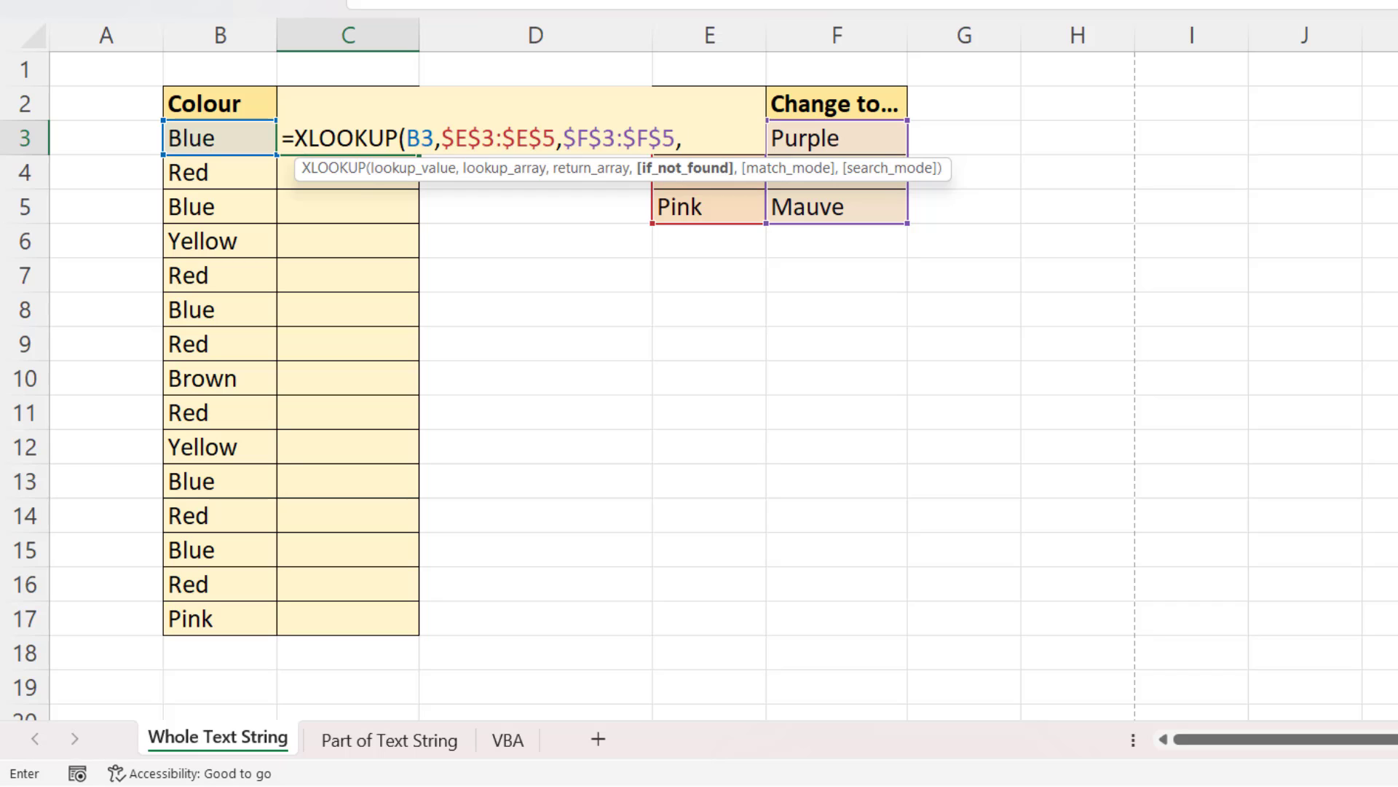
left_click(220, 139)
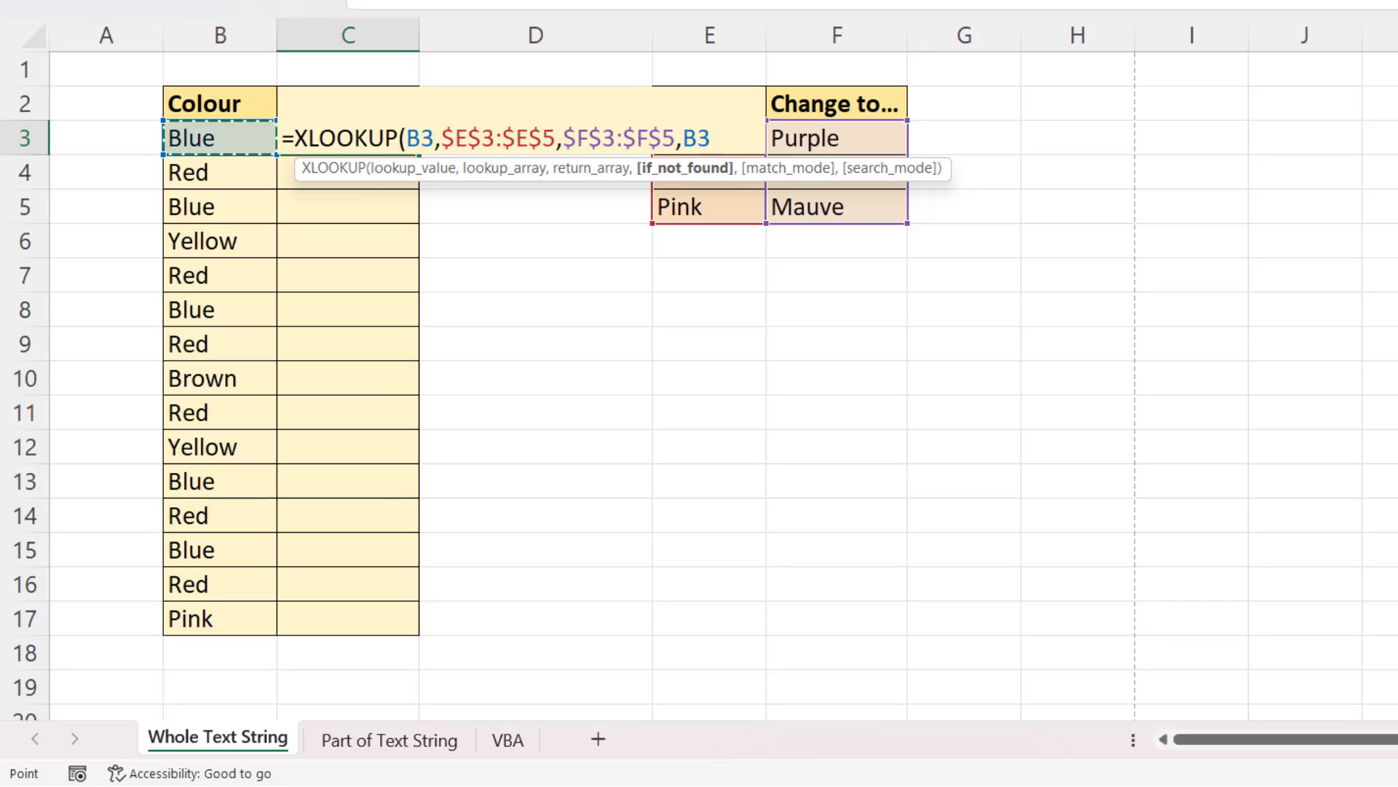
type(")")
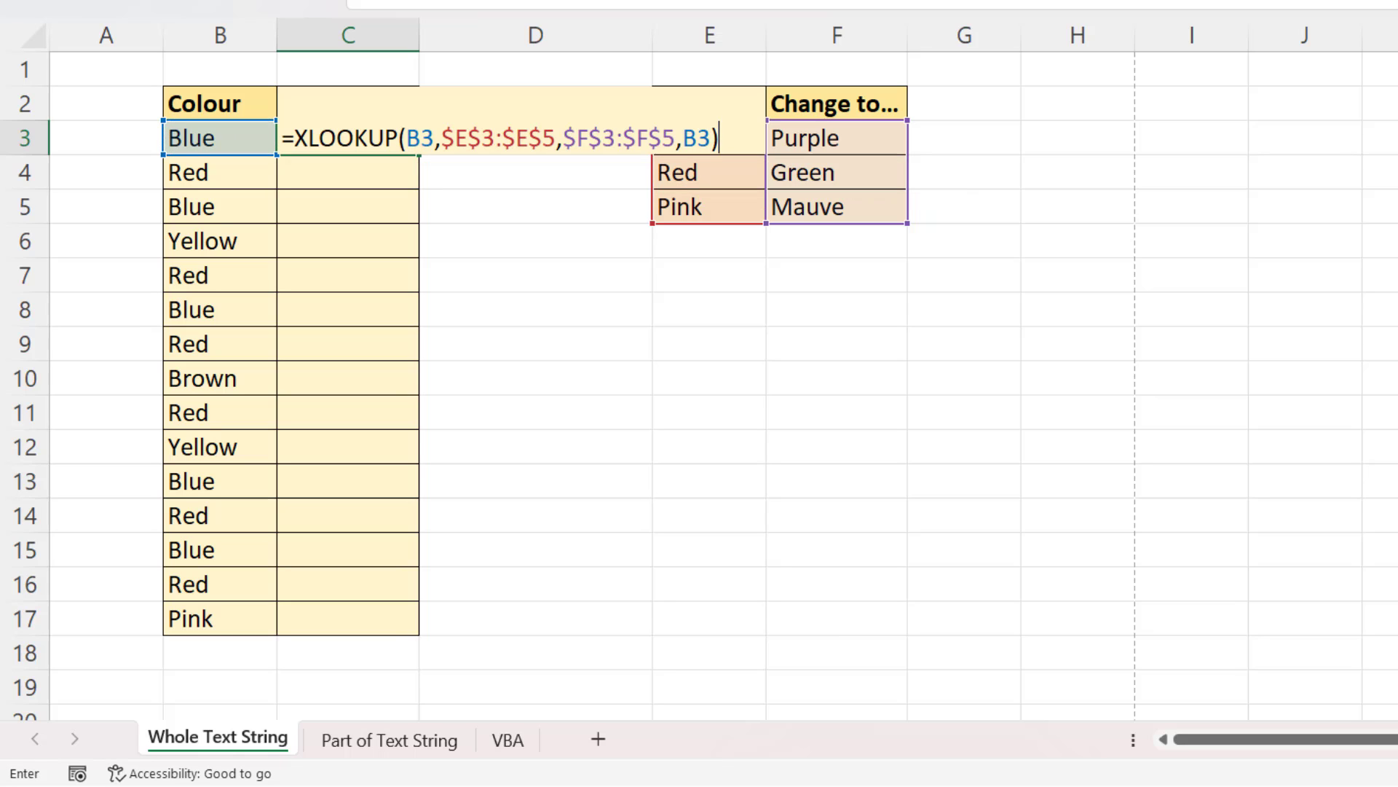
key("Return")
left_click(348, 138)
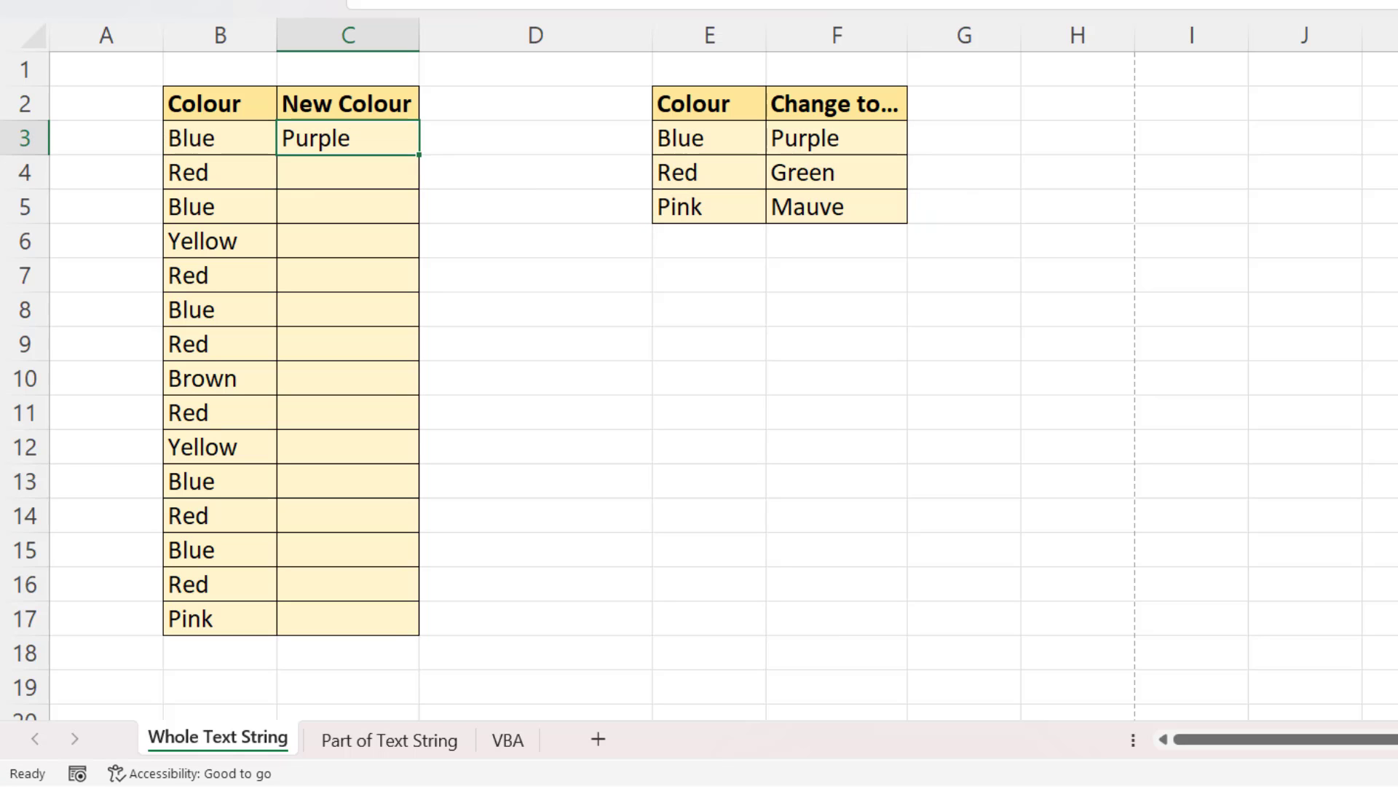
double_click(419, 154)
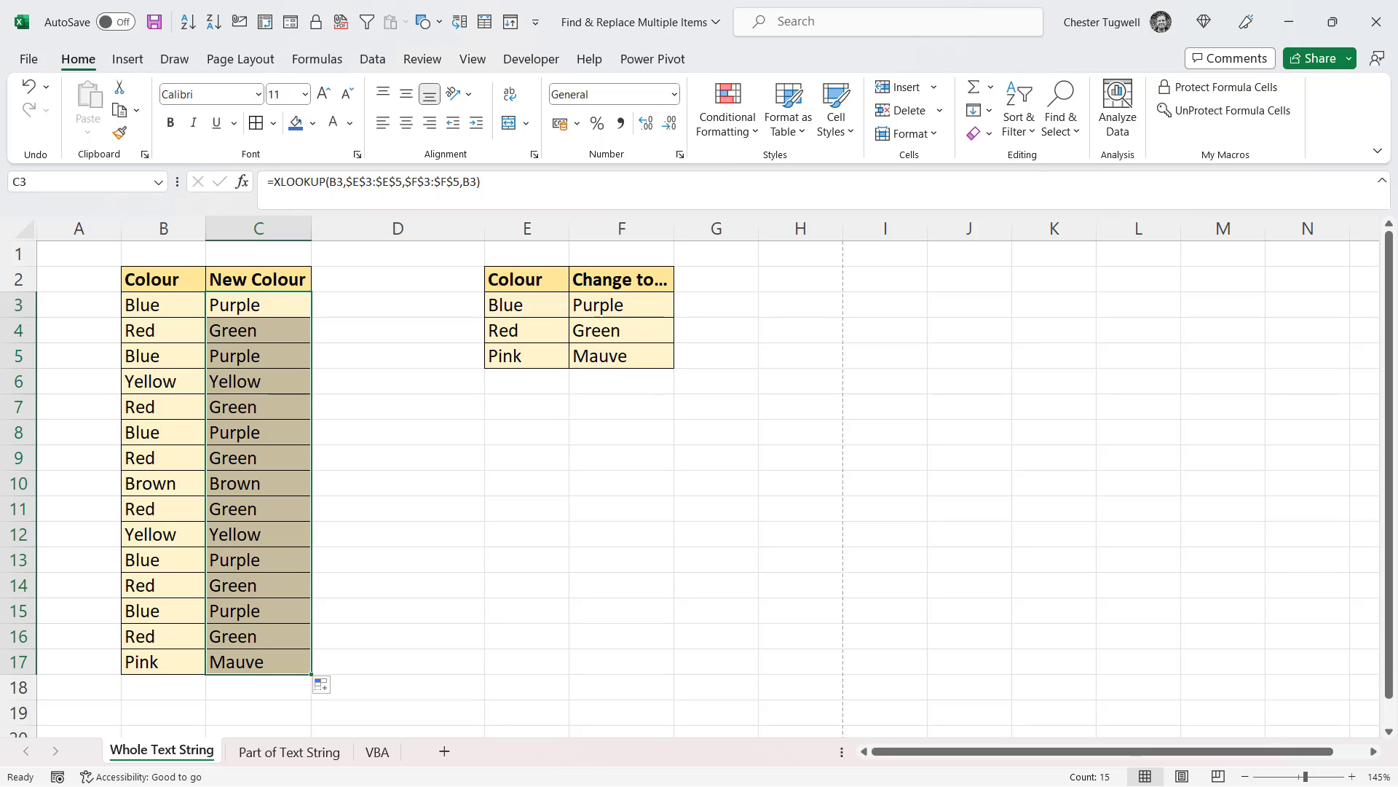
On the Part of Text String sheet, examine the Old Brand Name entries and their New Brand Name replacements.
key("ctrl+Page_Down")
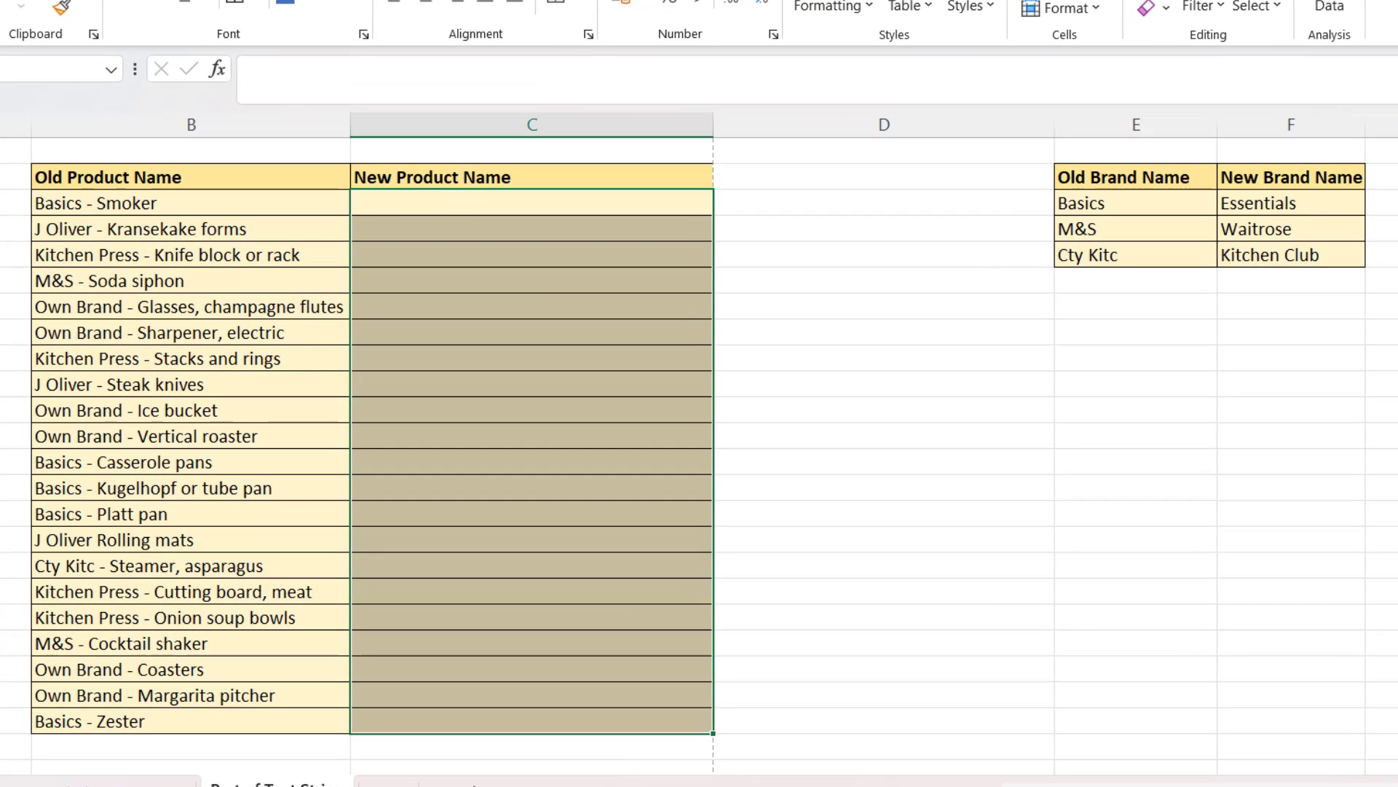
left_click_drag(1137, 204, 1136, 254)
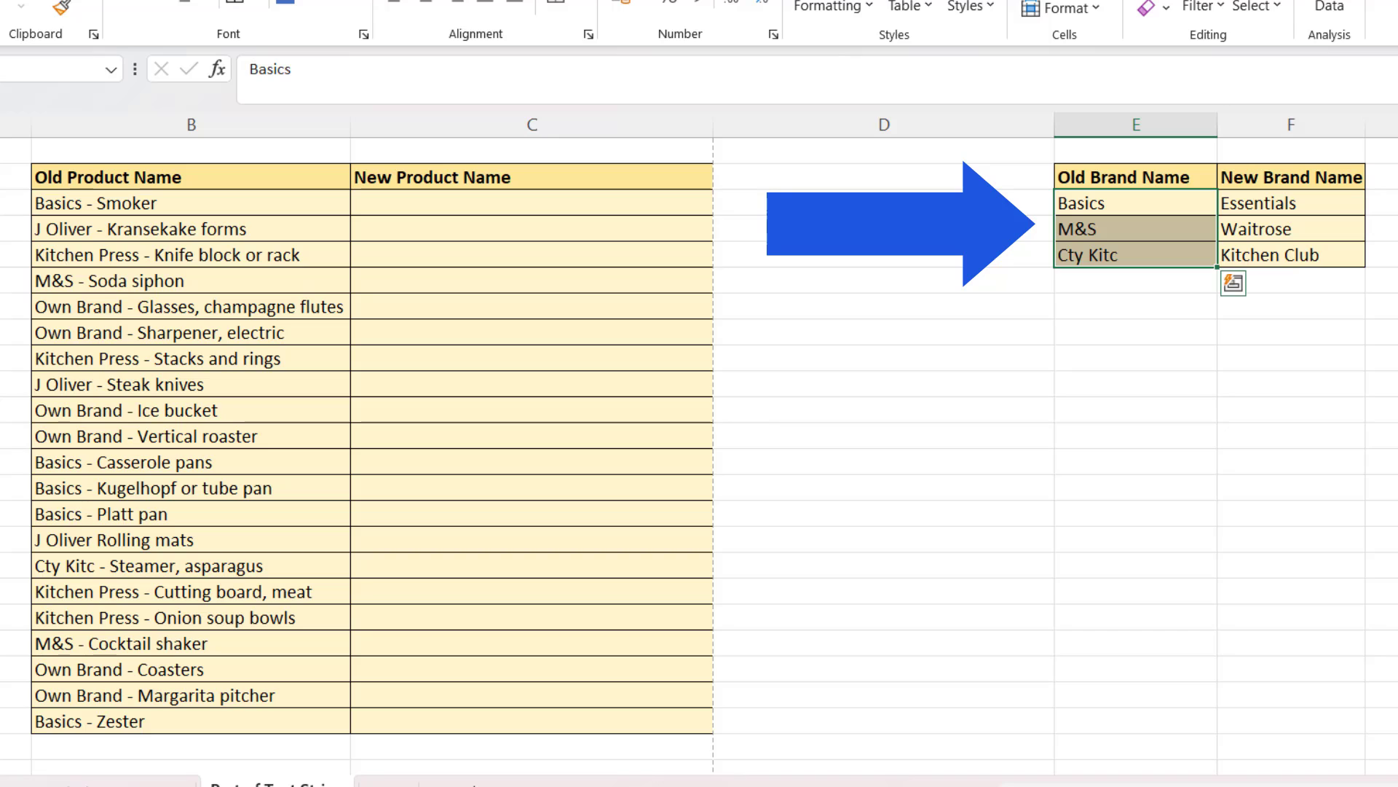
left_click_drag(1291, 203, 1292, 255)
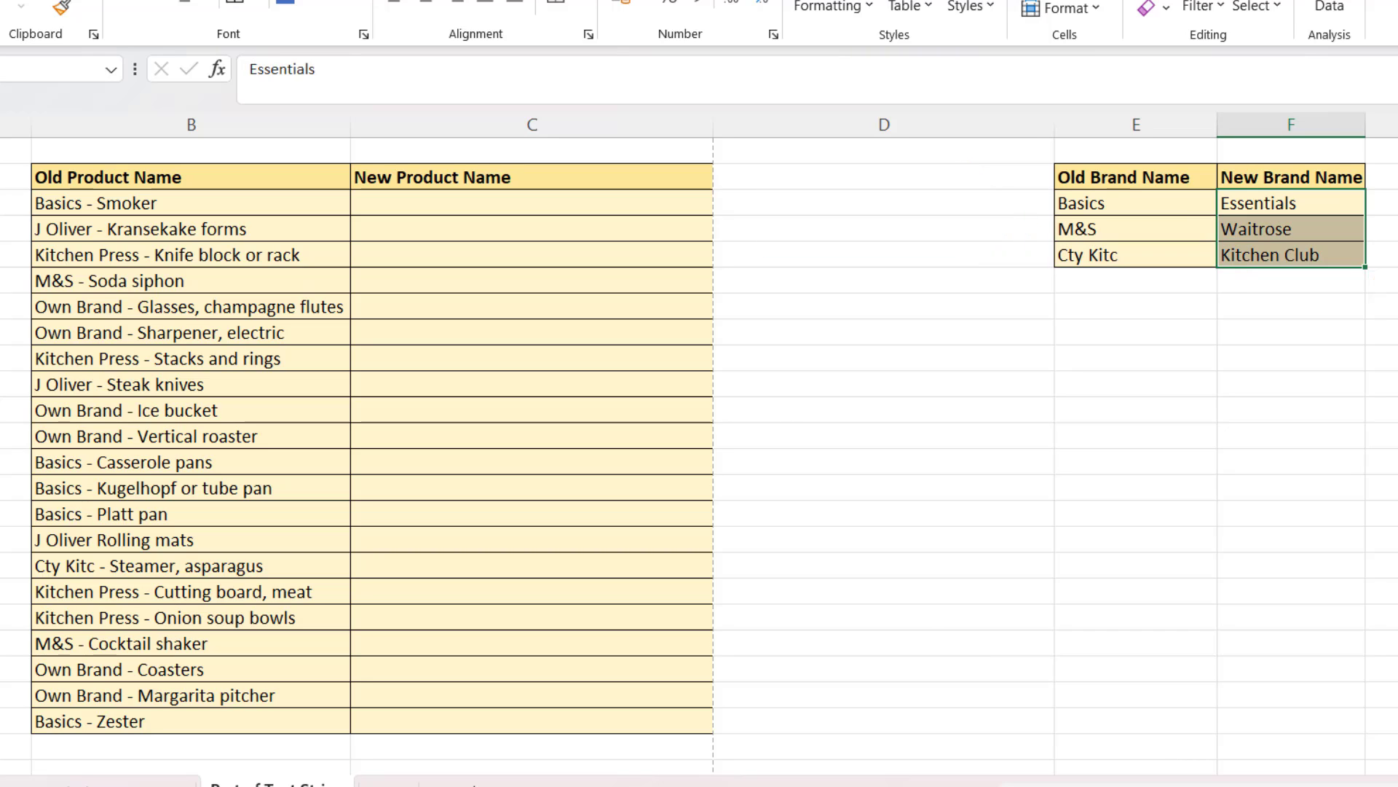
Enter =SUBSTITUTE(B3,$E$3,$F$3) in C3 under New Product Name and fill it down to C23.
left_click(531, 204)
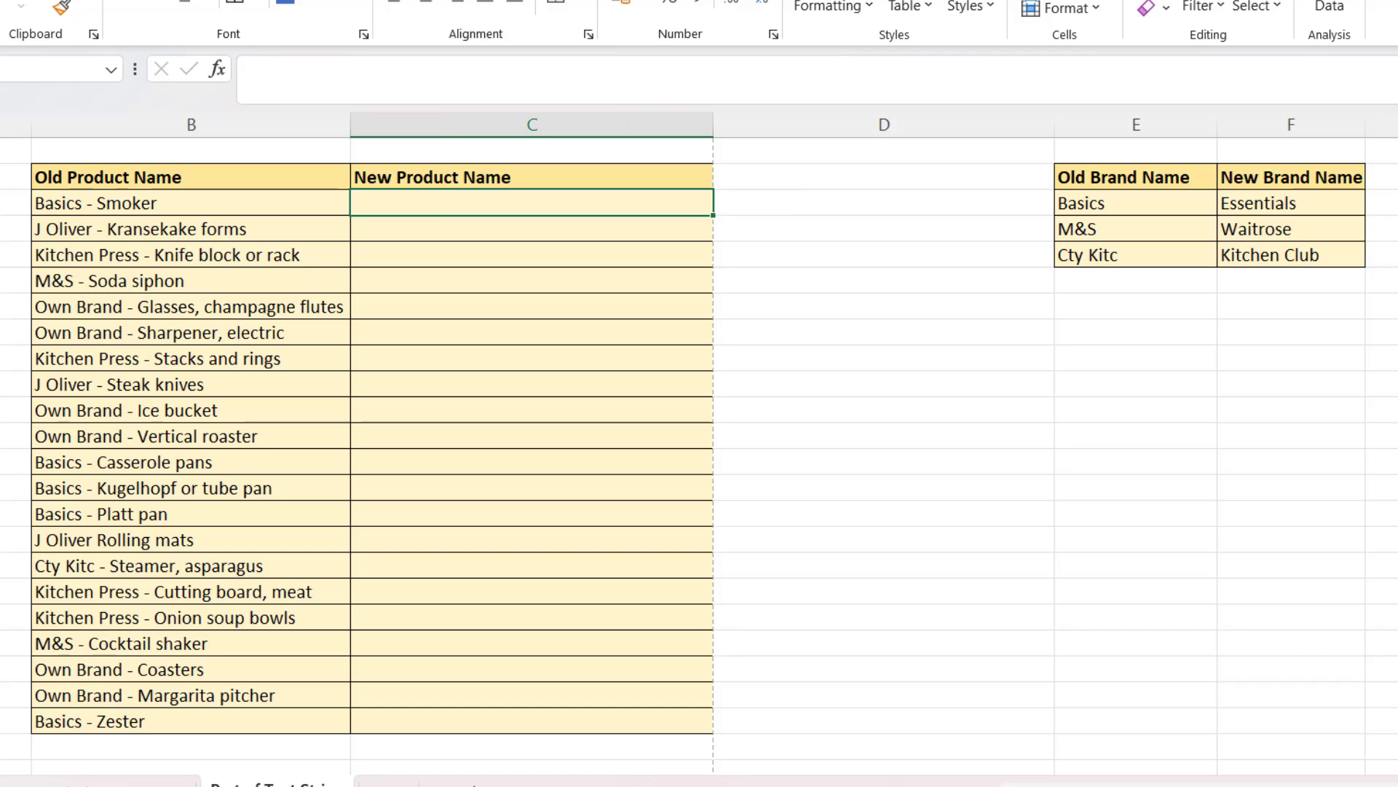
type("=sub")
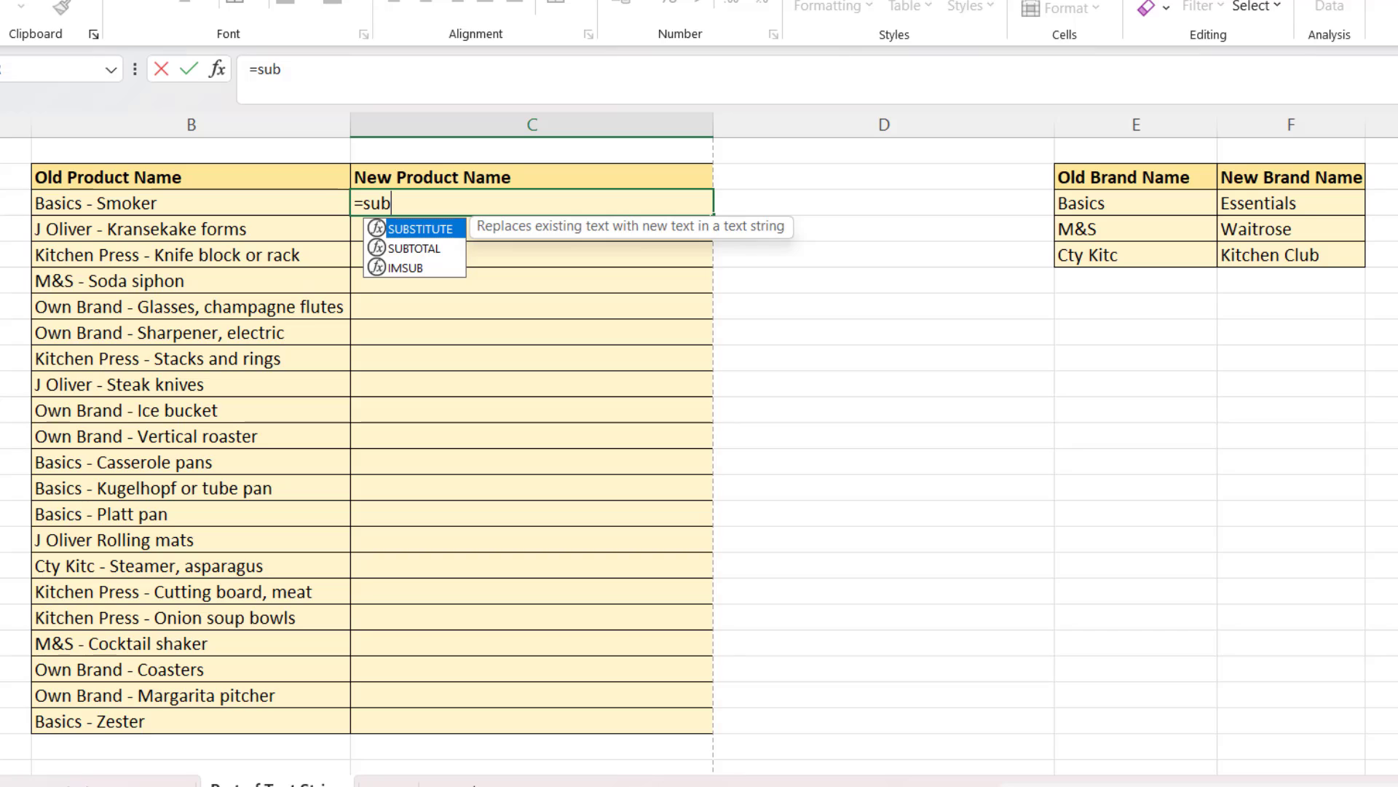
key("Tab")
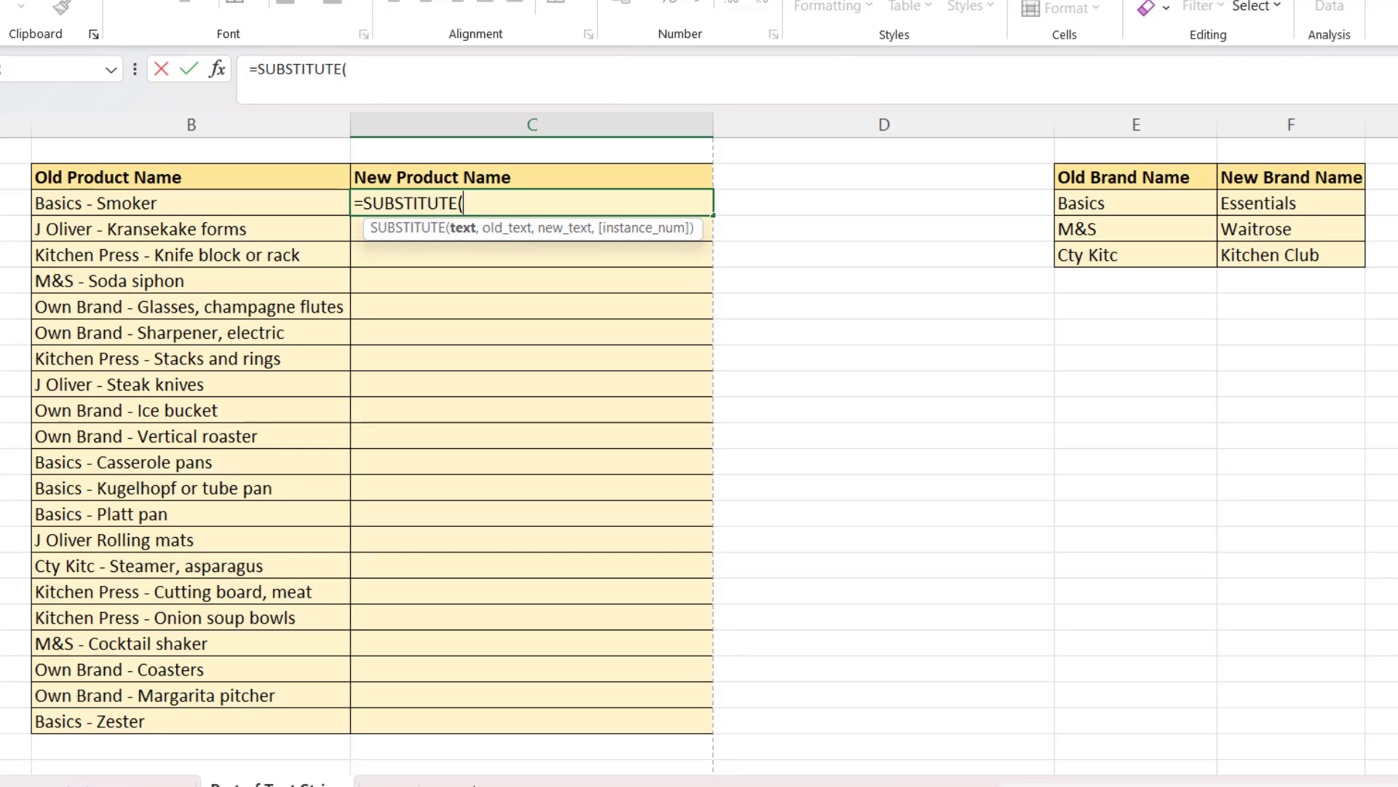
left_click(191, 203)
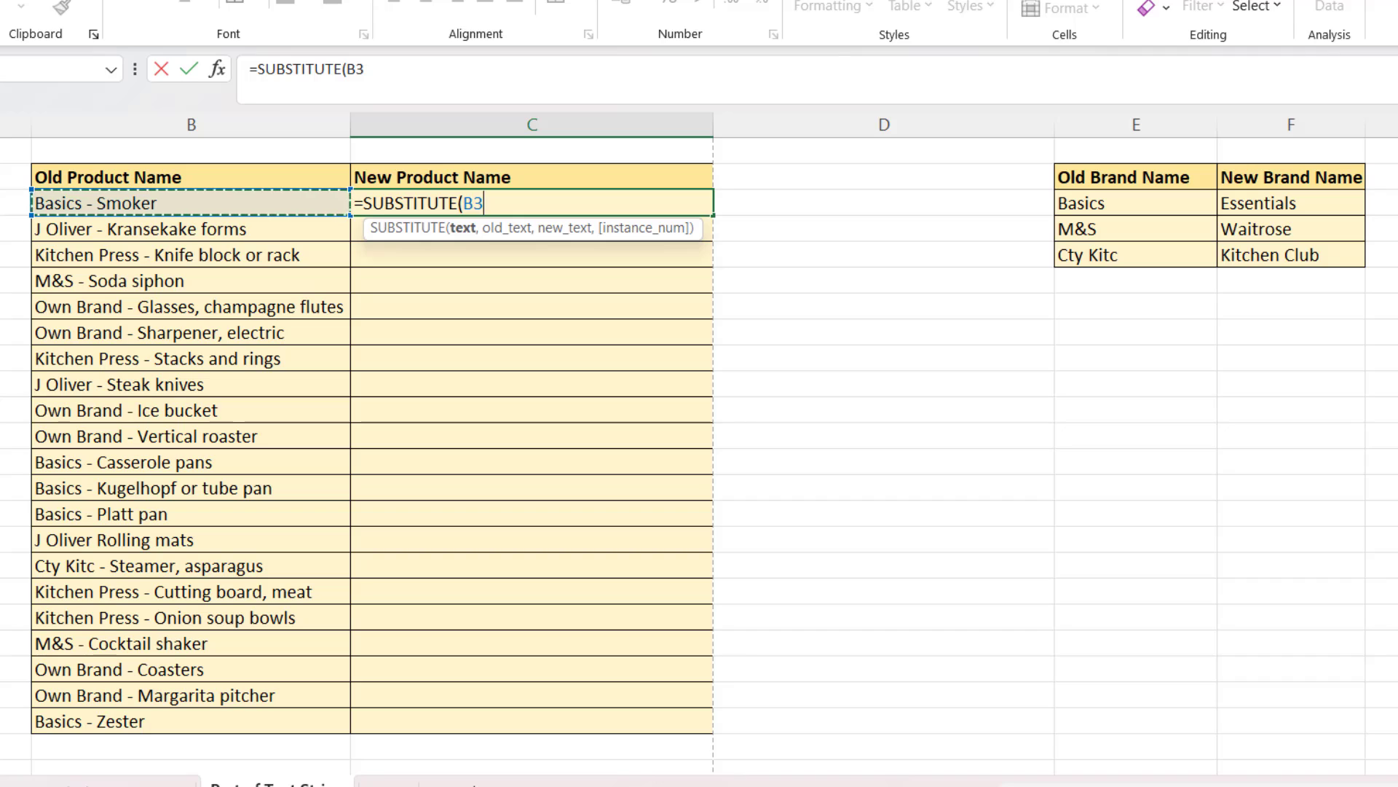
type(",")
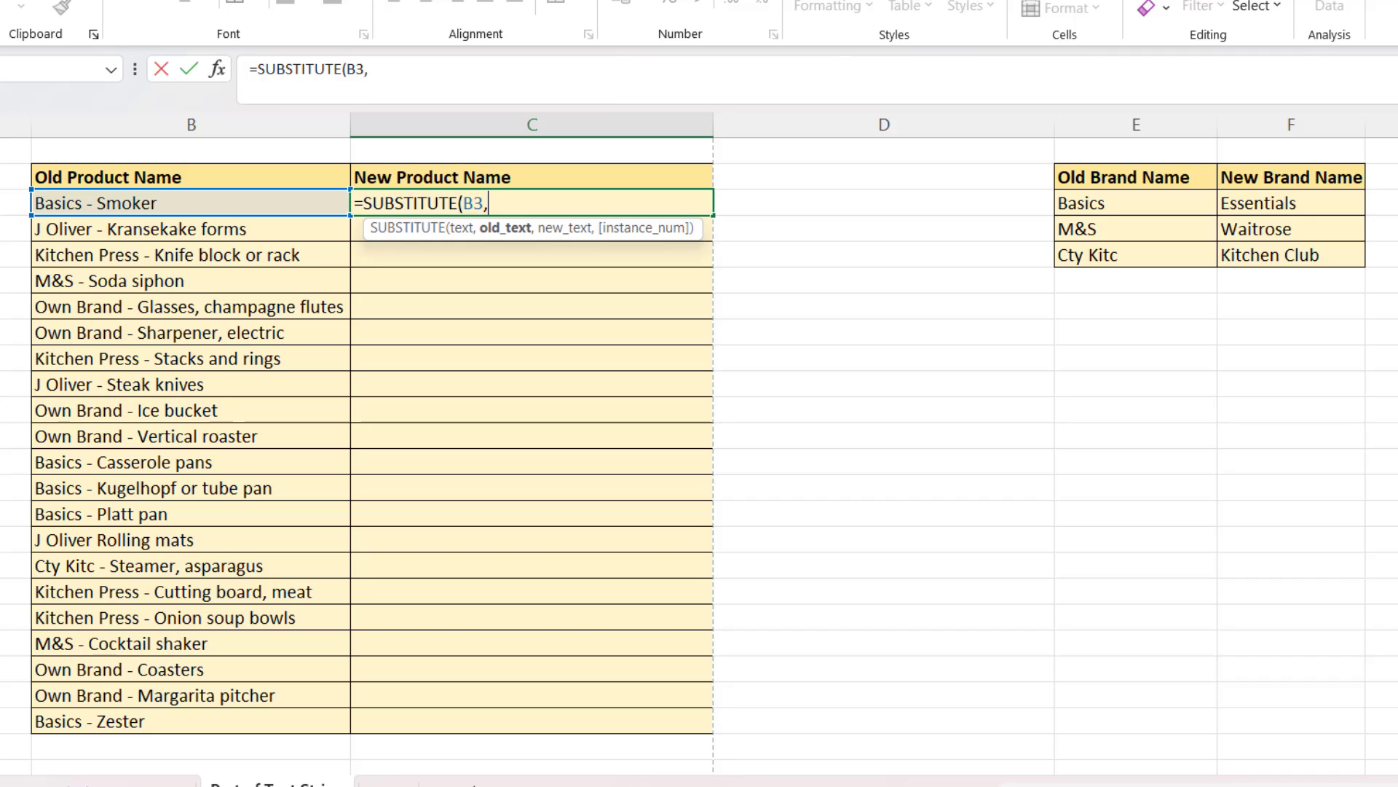
left_click(1136, 203)
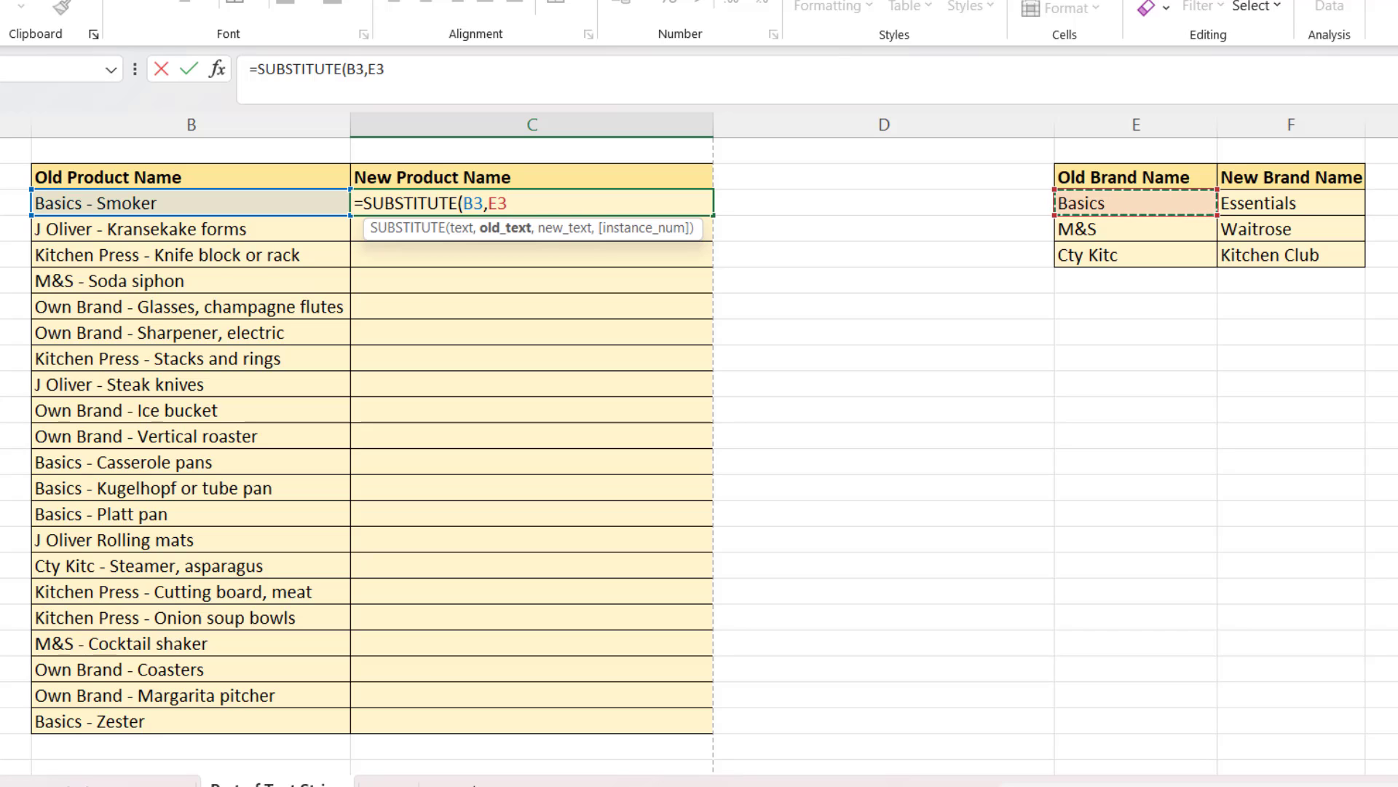
key("F4")
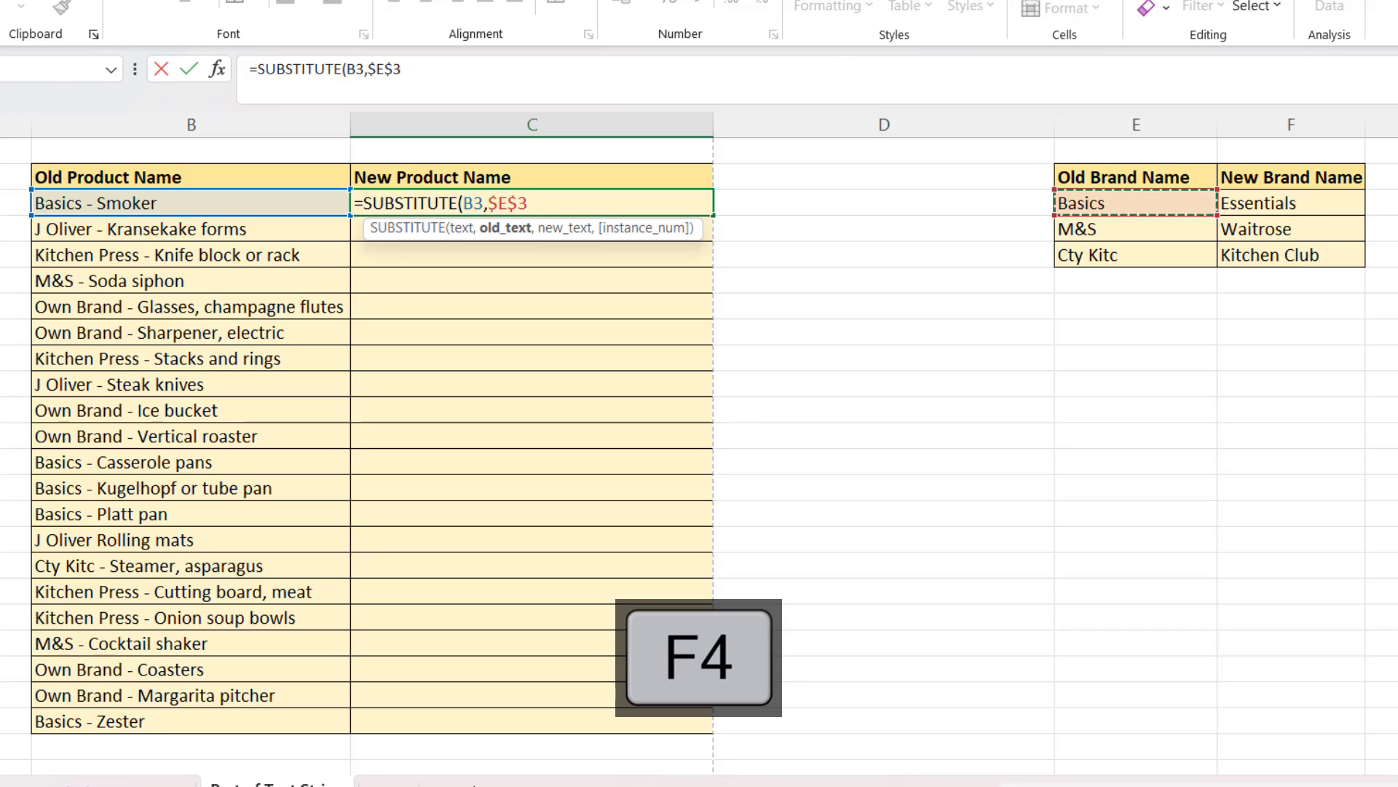
type(",")
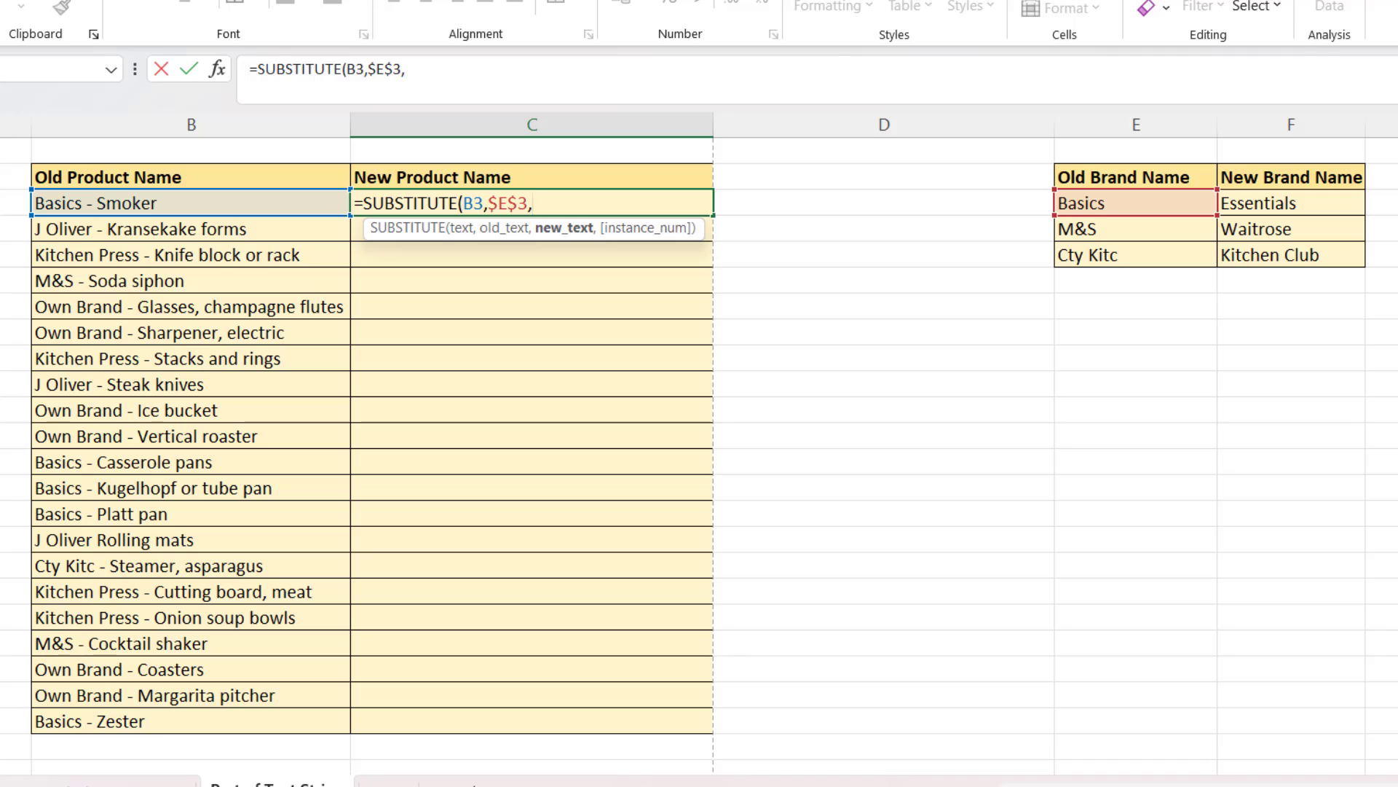
left_click(1292, 203)
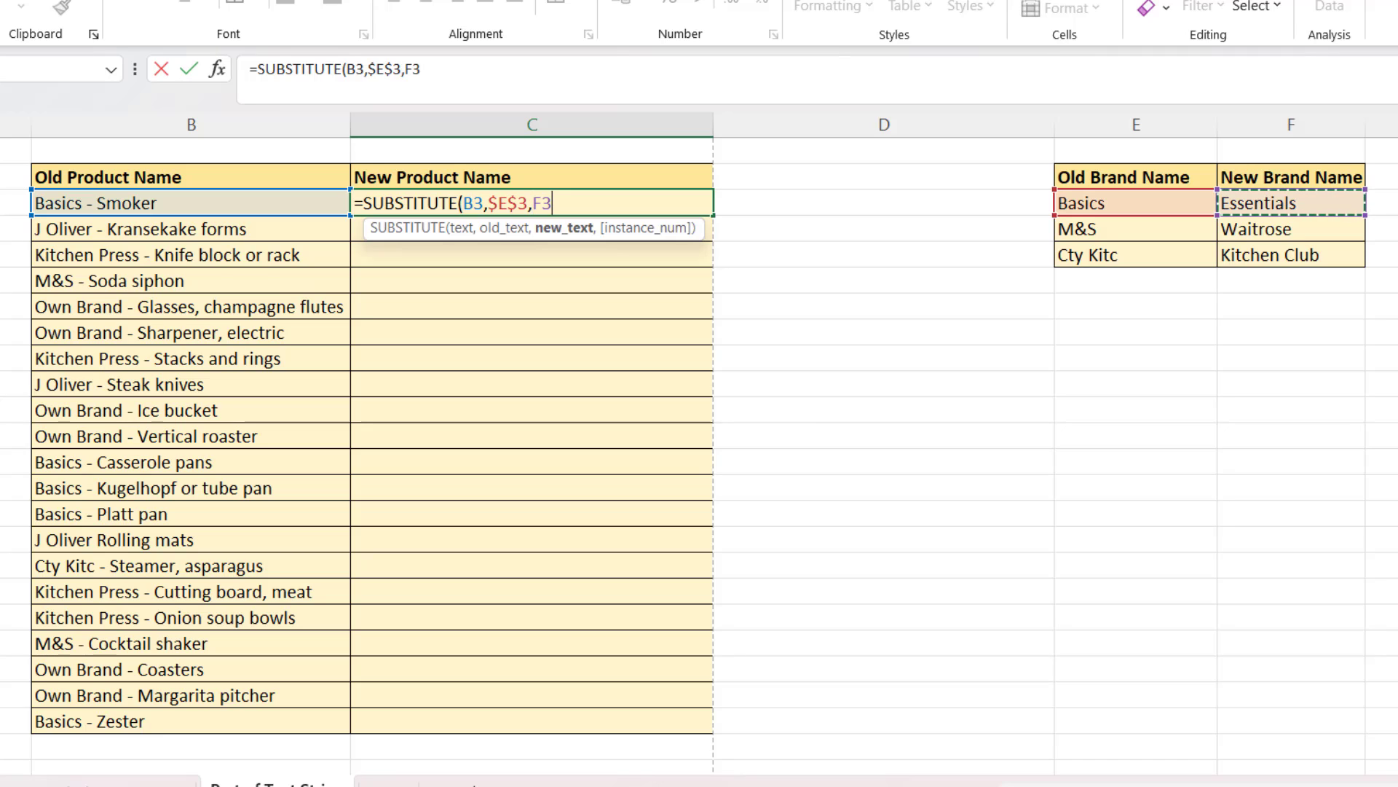
key("F4")
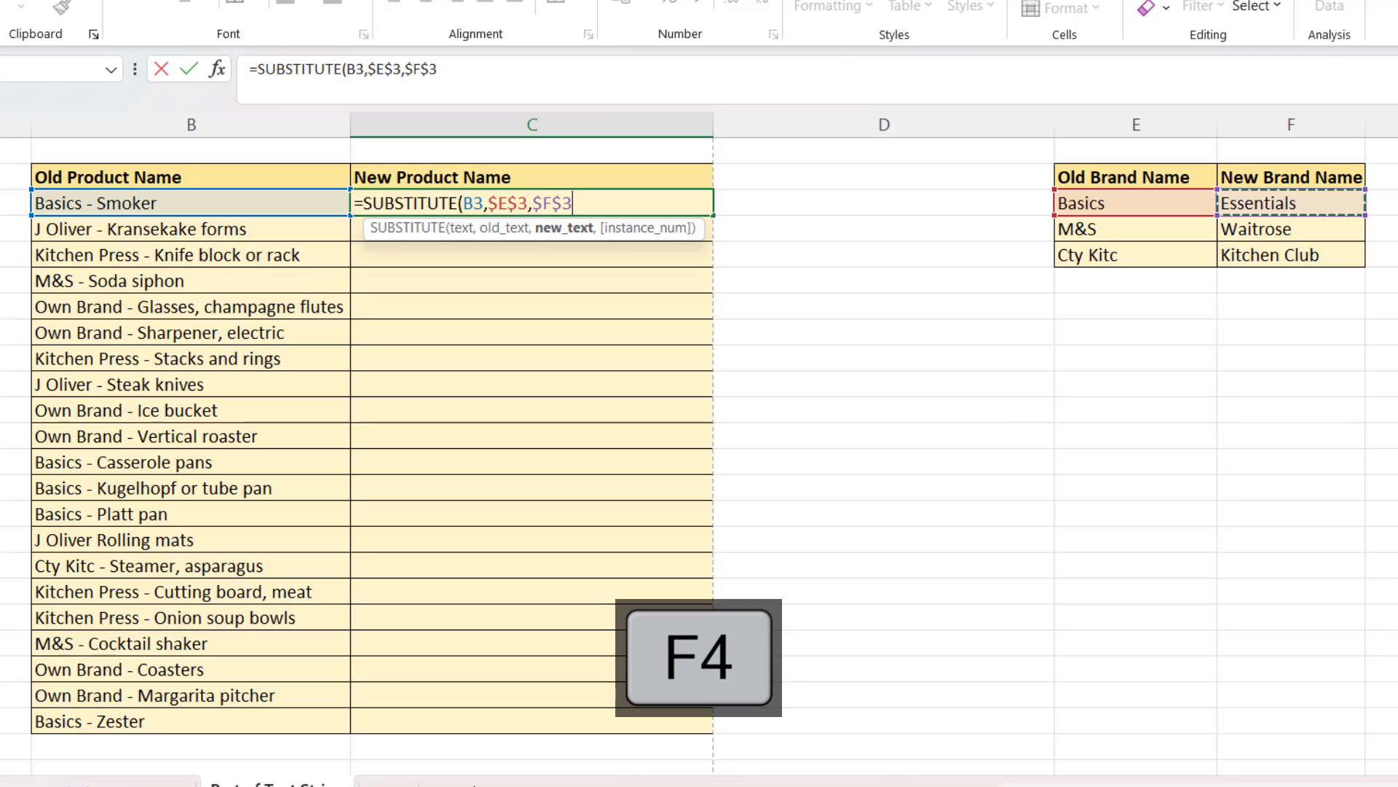
type(")")
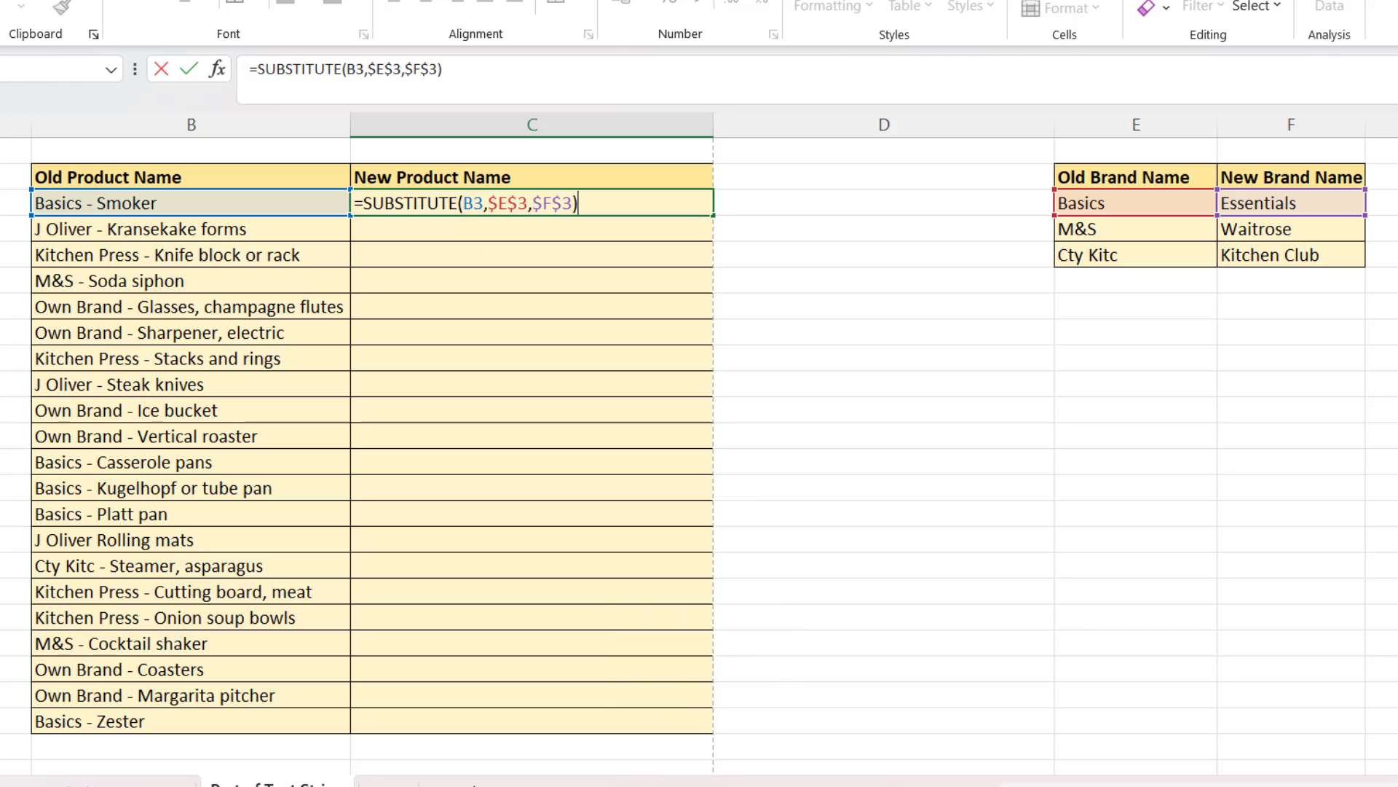
key("Return")
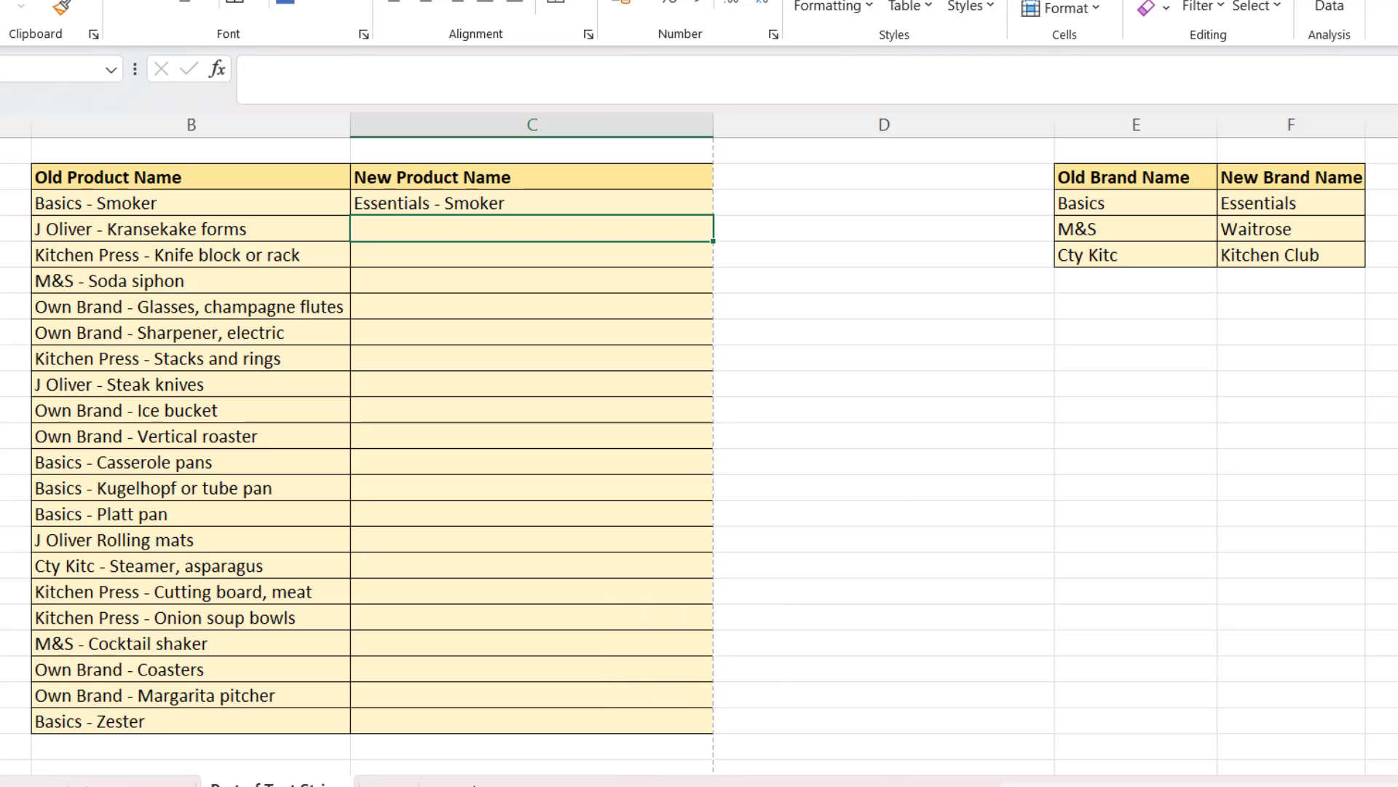
key("Up")
double_click(713, 215)
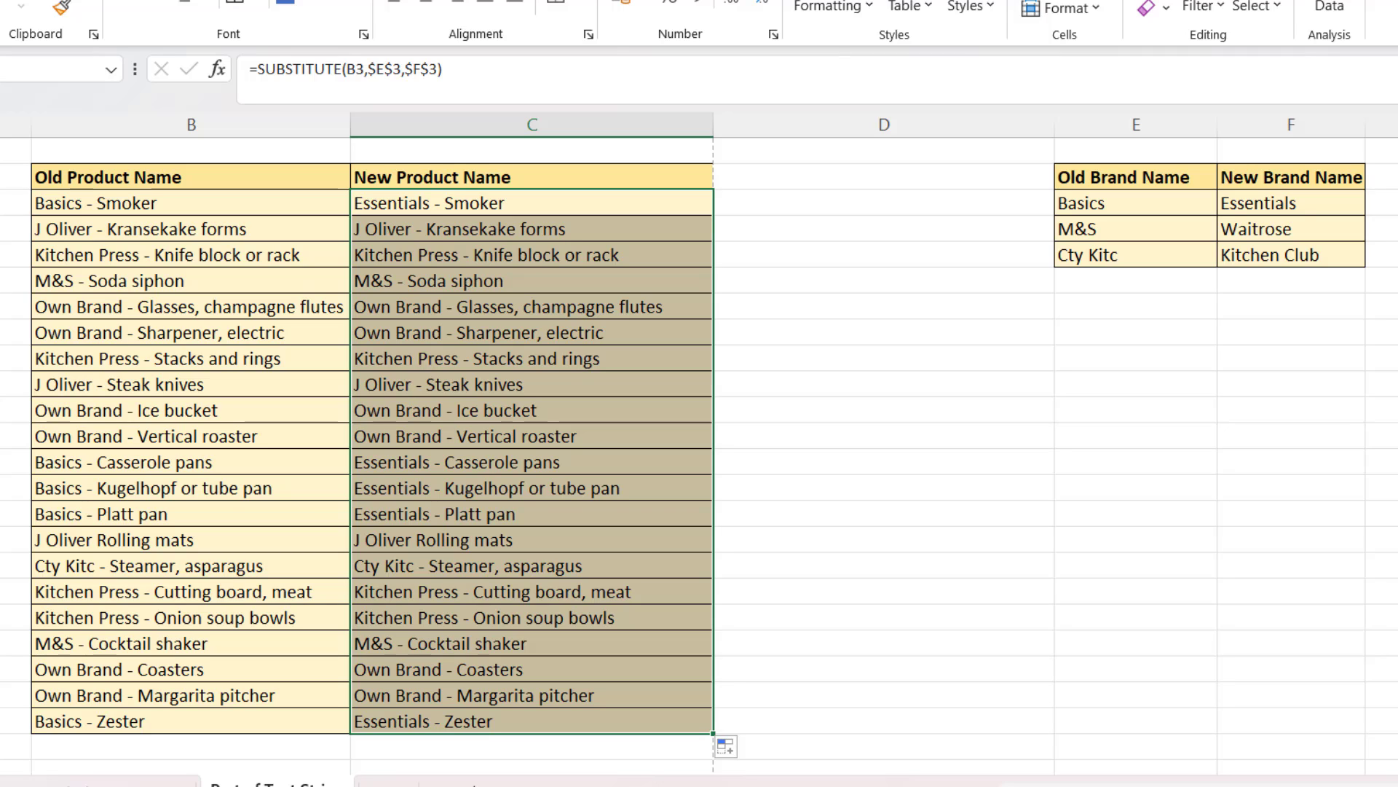
Nest the C3 formula as =SUBSTITUTE(SUBSTITUTE(B3,$E$3,$F$3),$E$4,$F$4) to also replace M&S, and fill it down to C23.
double_click(362, 203)
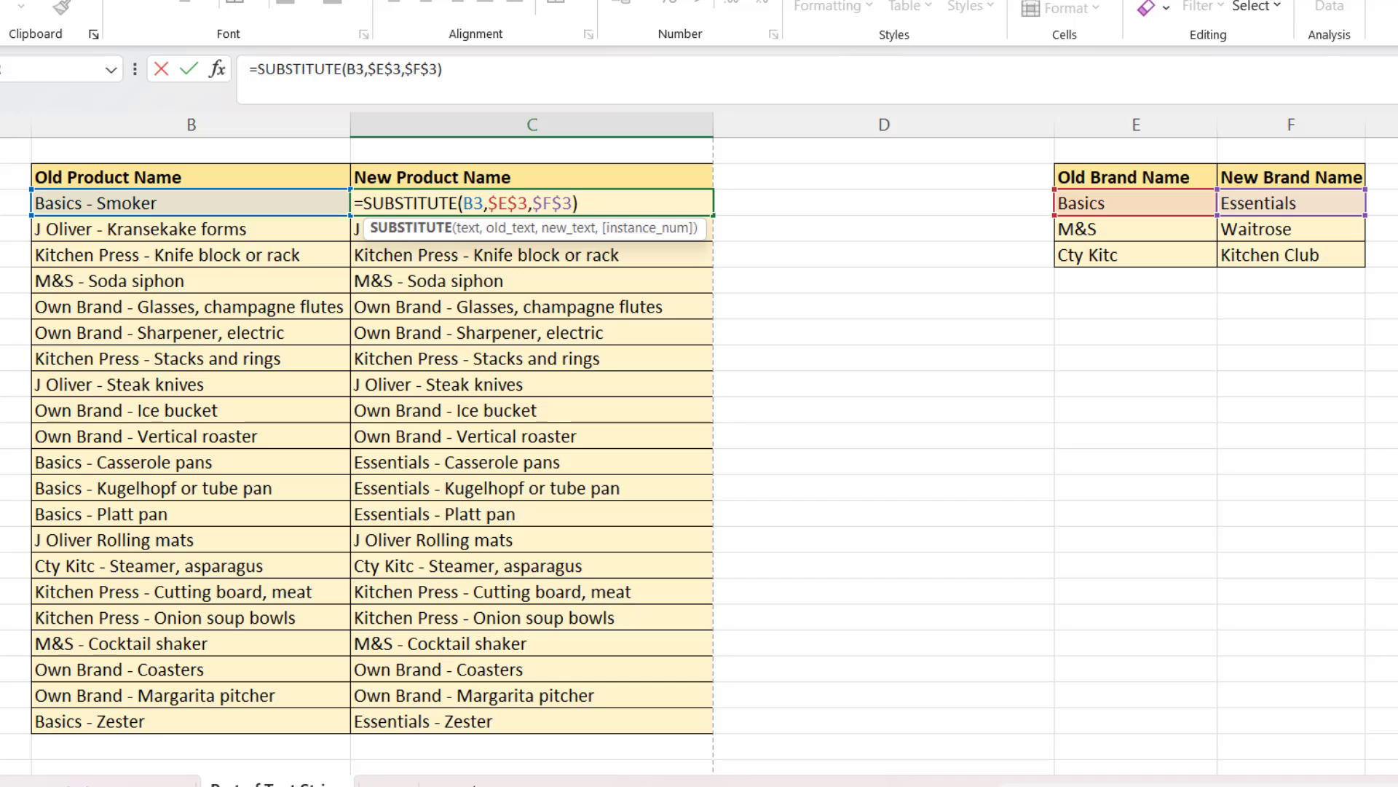
type("SUB")
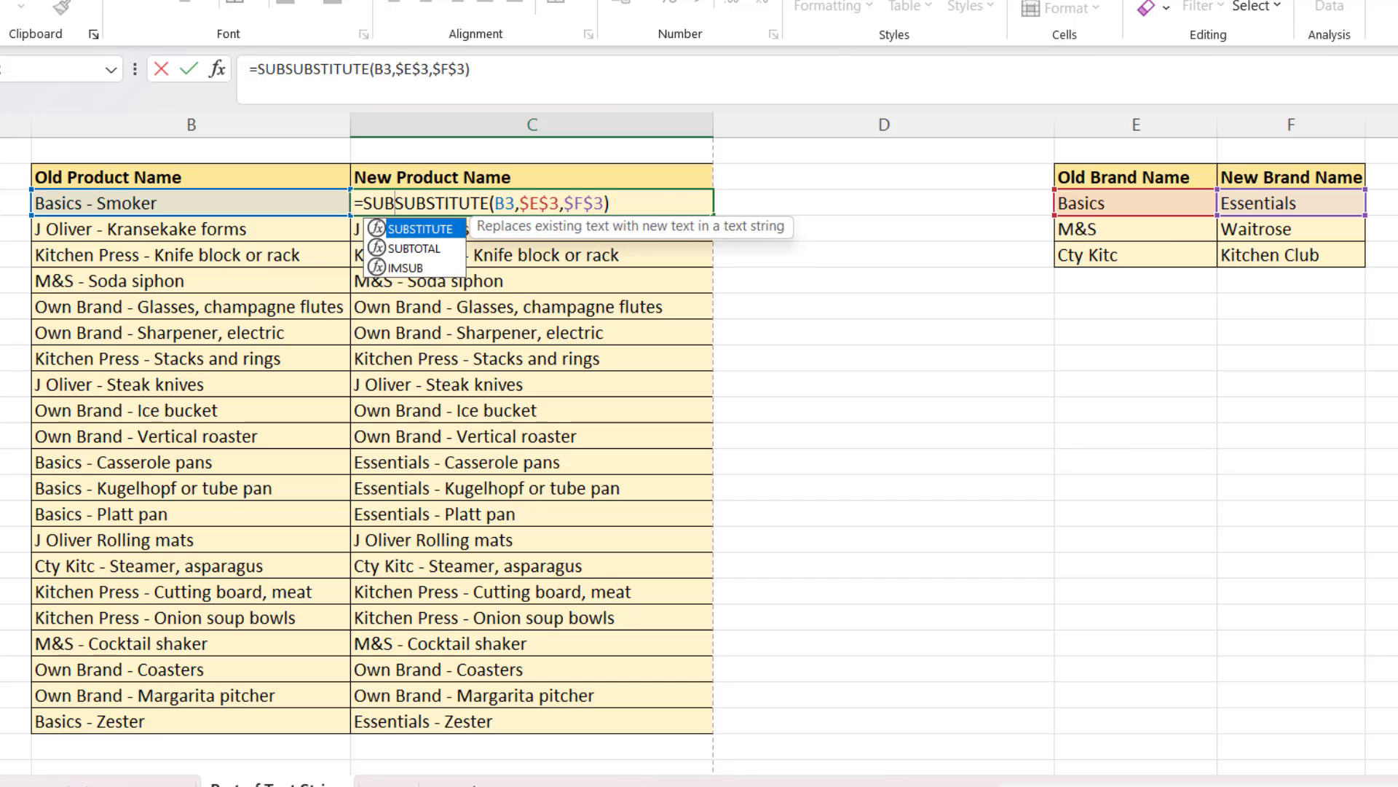
key("Tab")
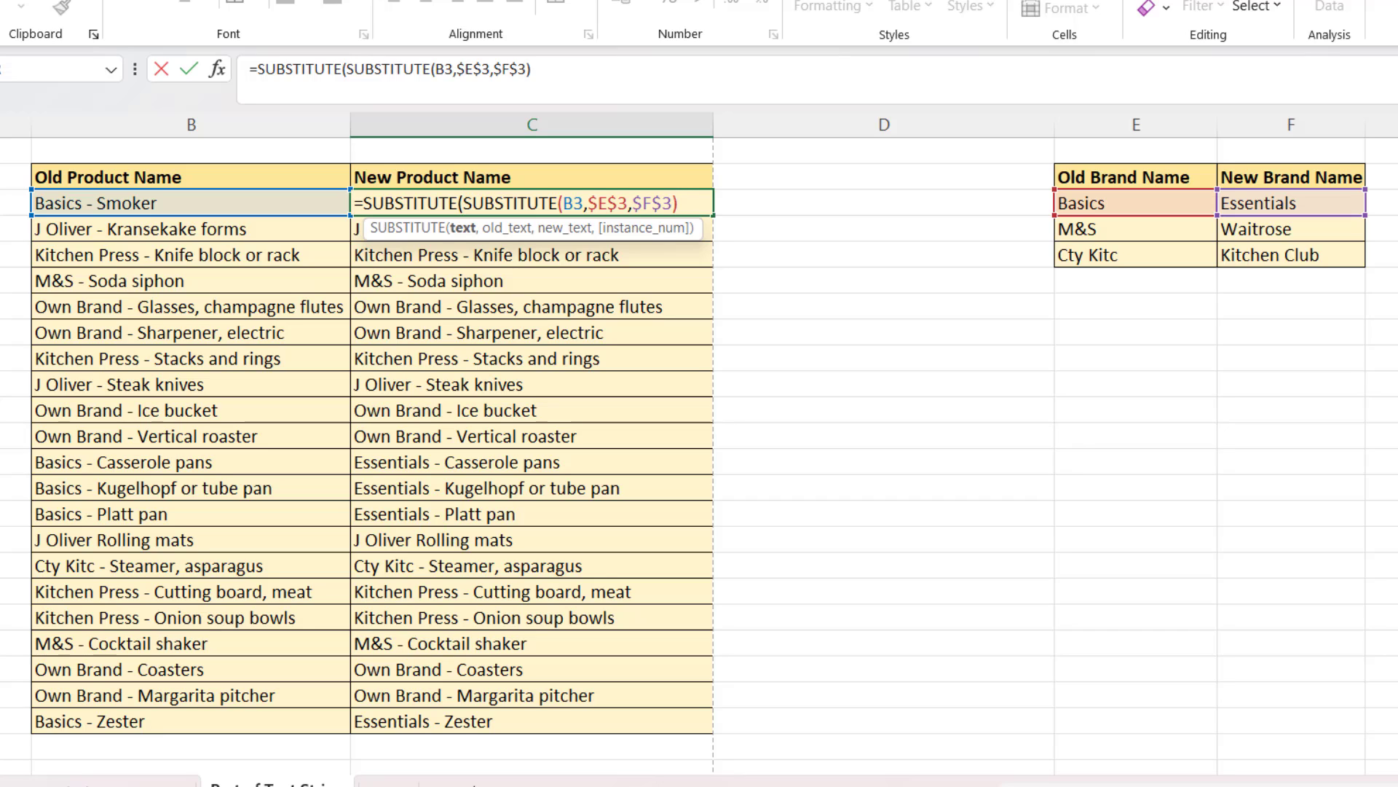
type(",")
left_click(1136, 229)
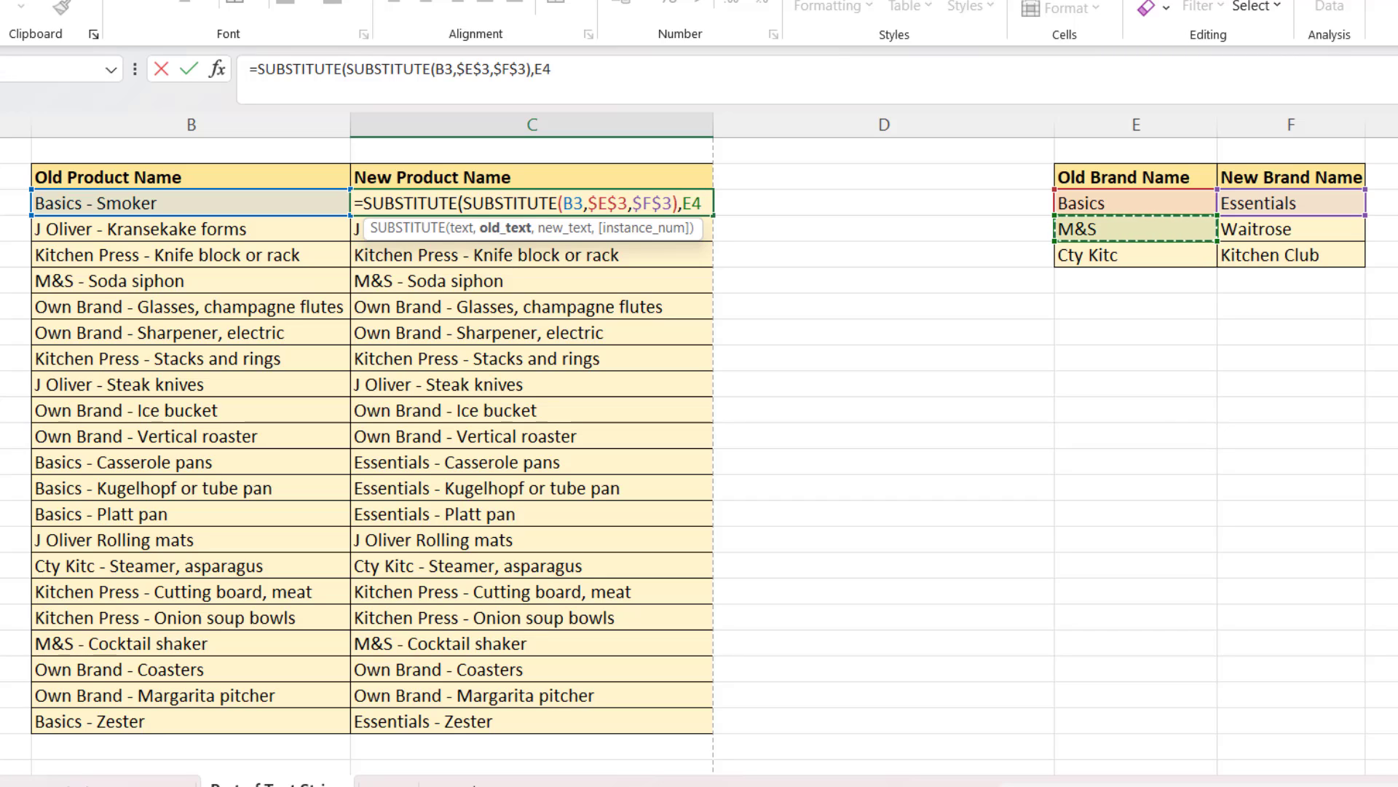
key("F4")
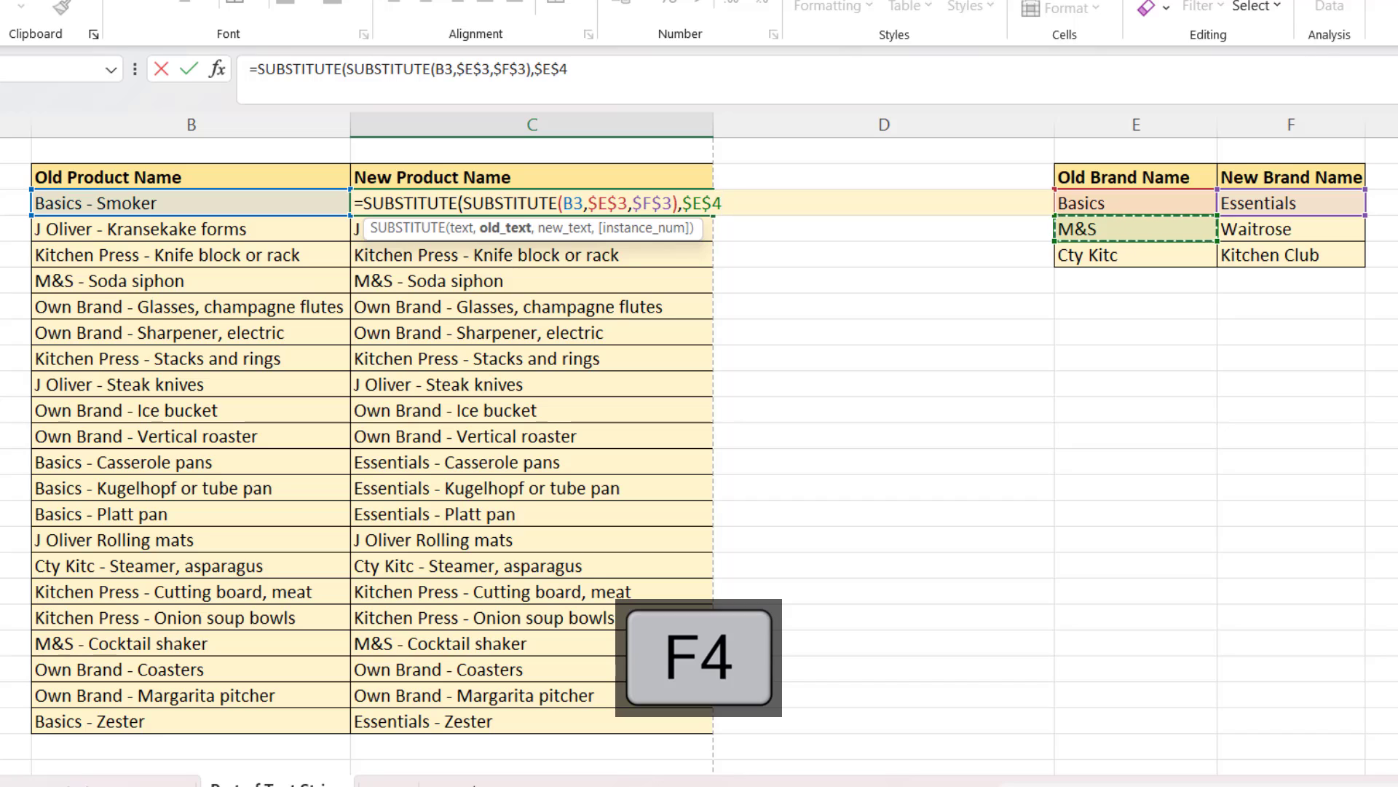
type(",")
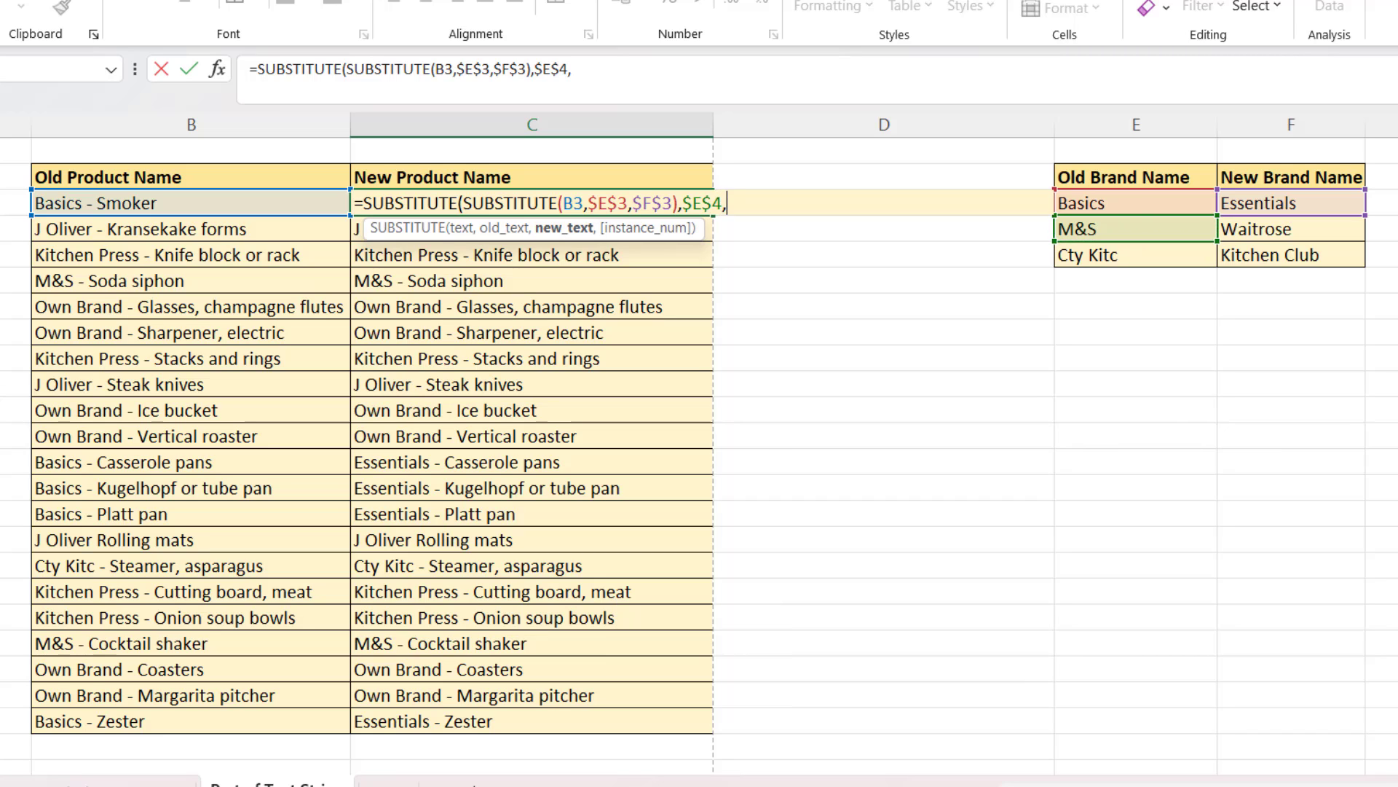
left_click(1291, 230)
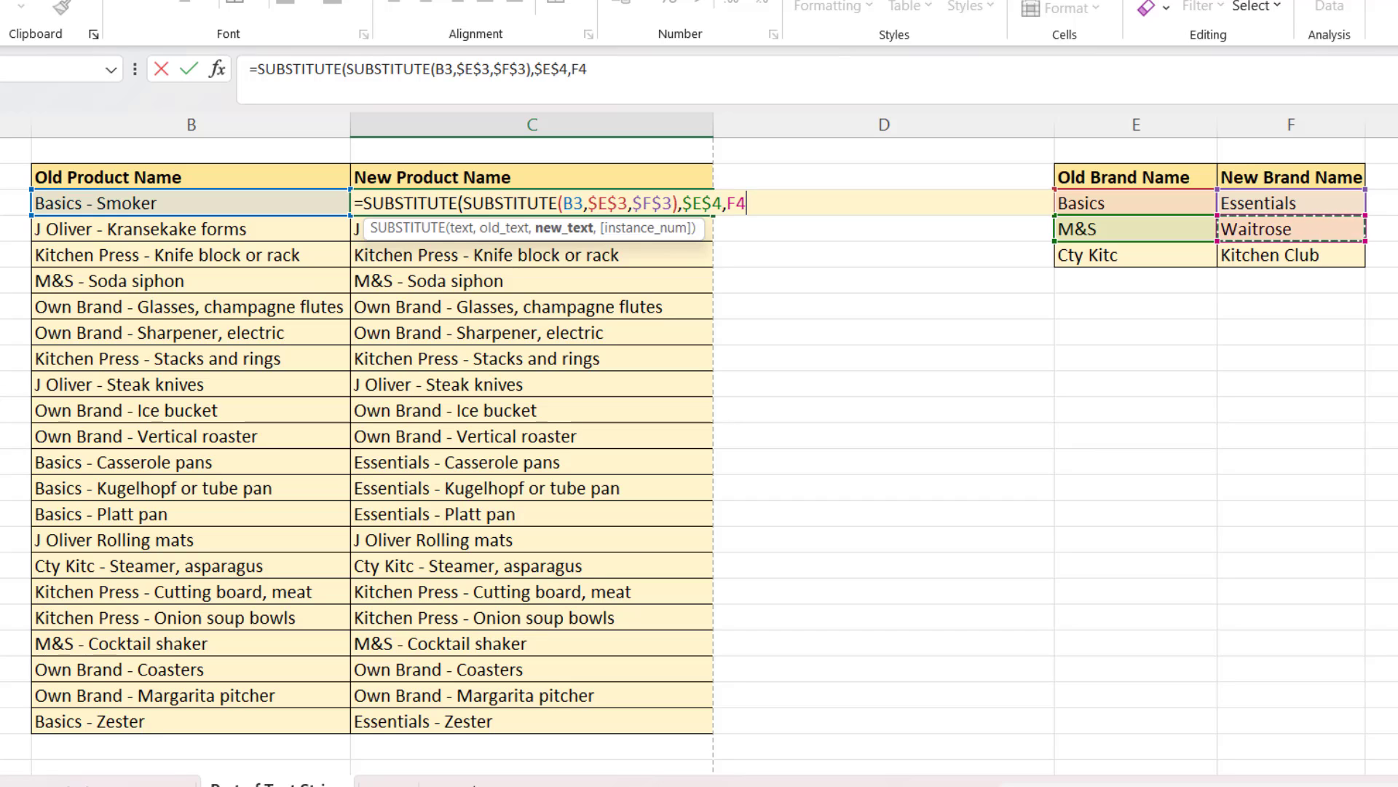
key("F4")
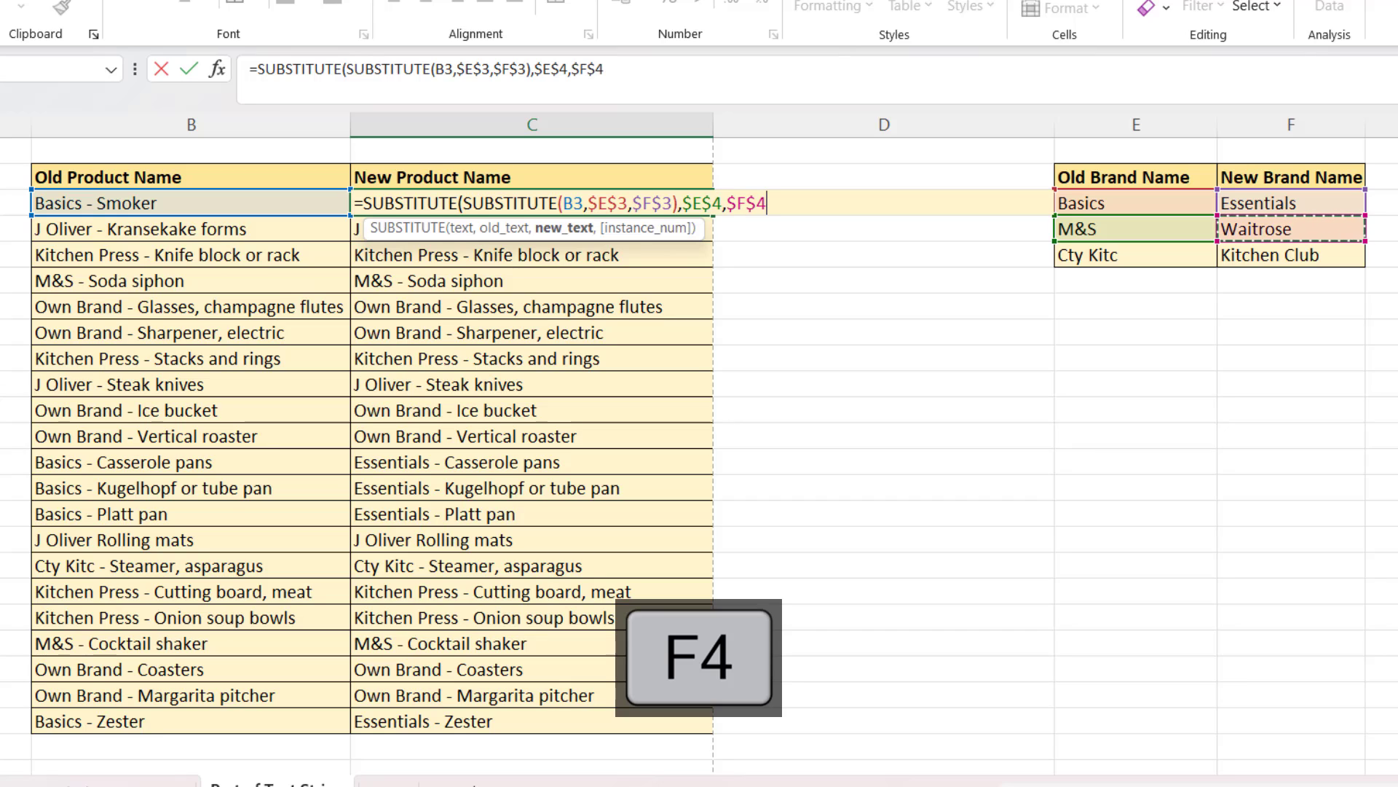
type(")")
key("Return")
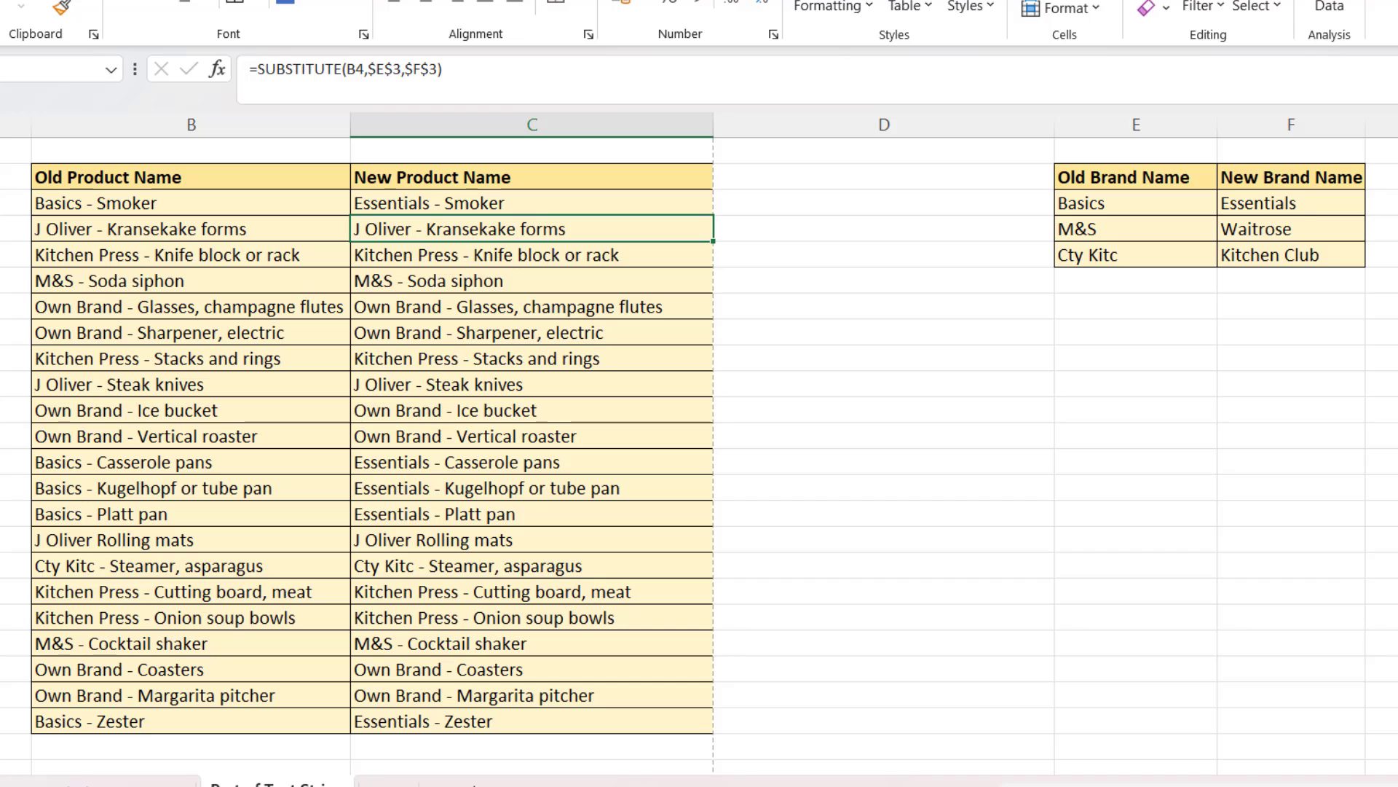
key("Up")
double_click(713, 215)
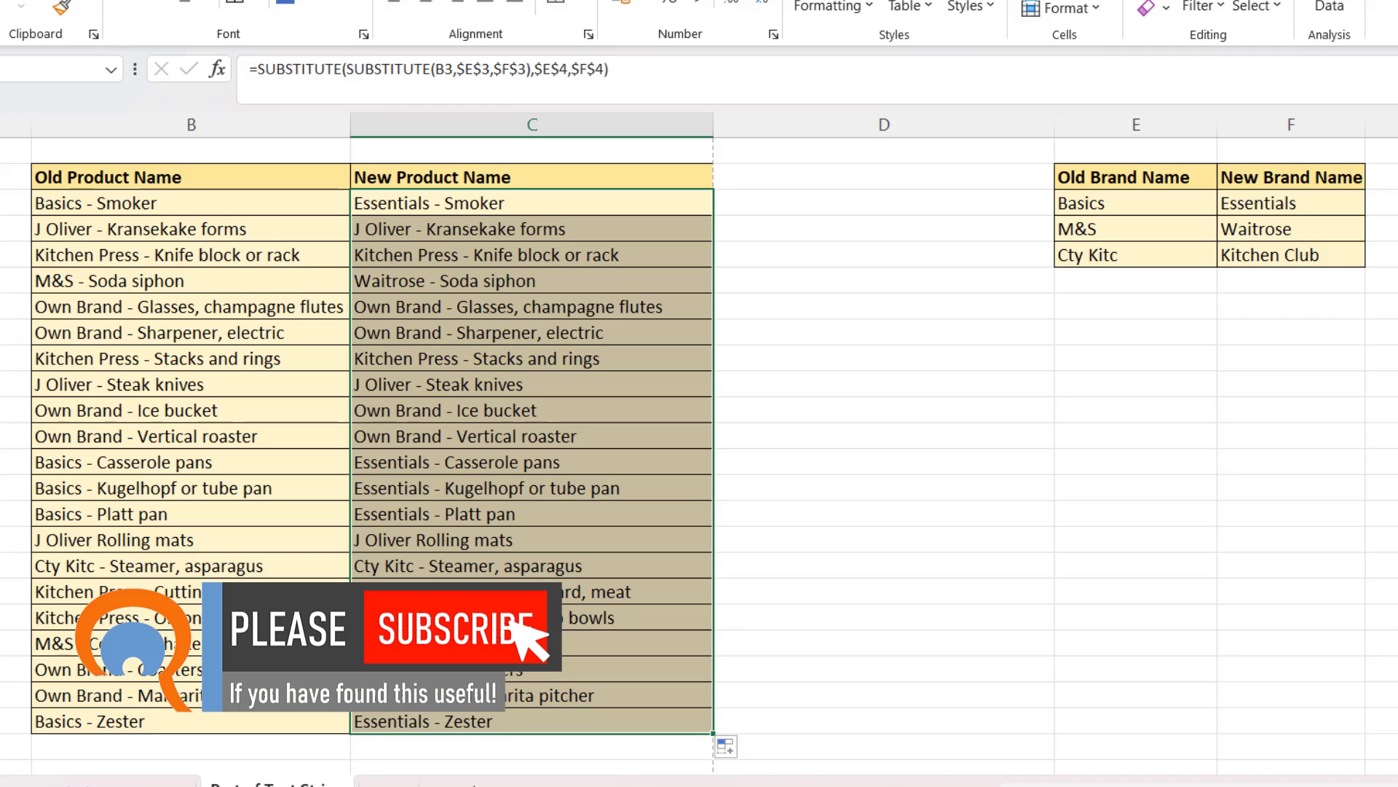
Add a third SUBSTITUTE level in C3 for Cty Kitc, making it =SUBSTITUTE(SUBSTITUTE(SUBSTITUTE(B3,$E$3,$F$3),$E$4,$F$4),$E$5,$F$5).
key("F2")
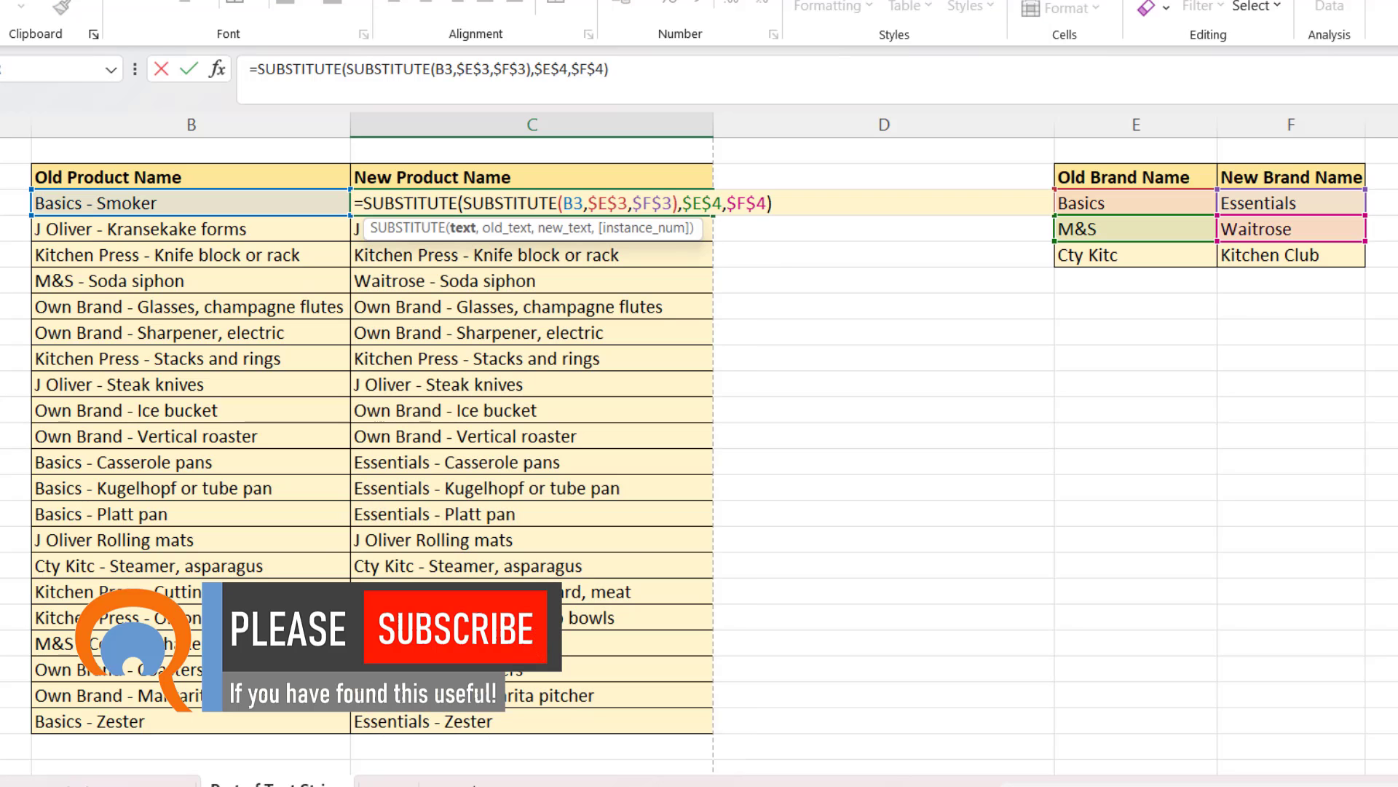
key("Escape")
double_click(395, 203)
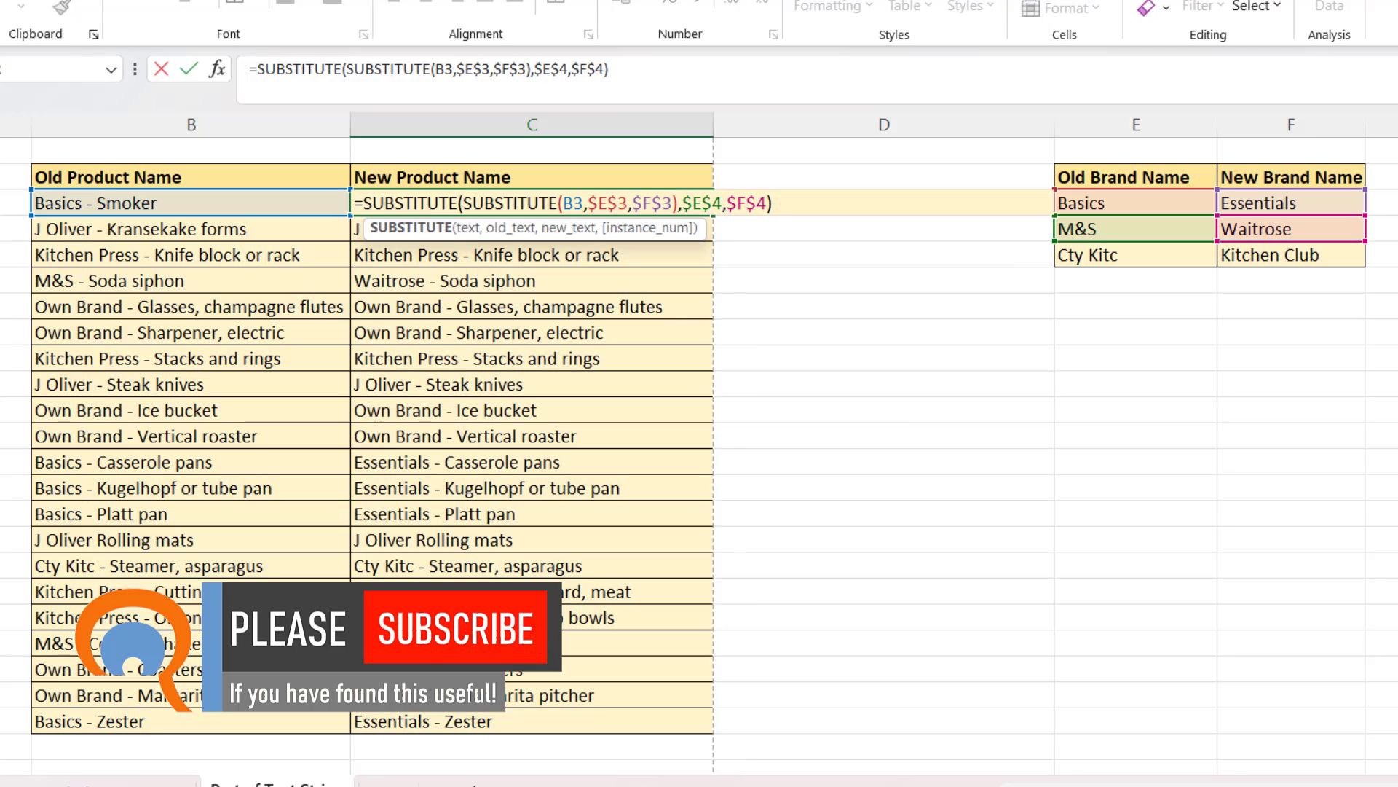
left_click_drag(362, 203, 773, 203)
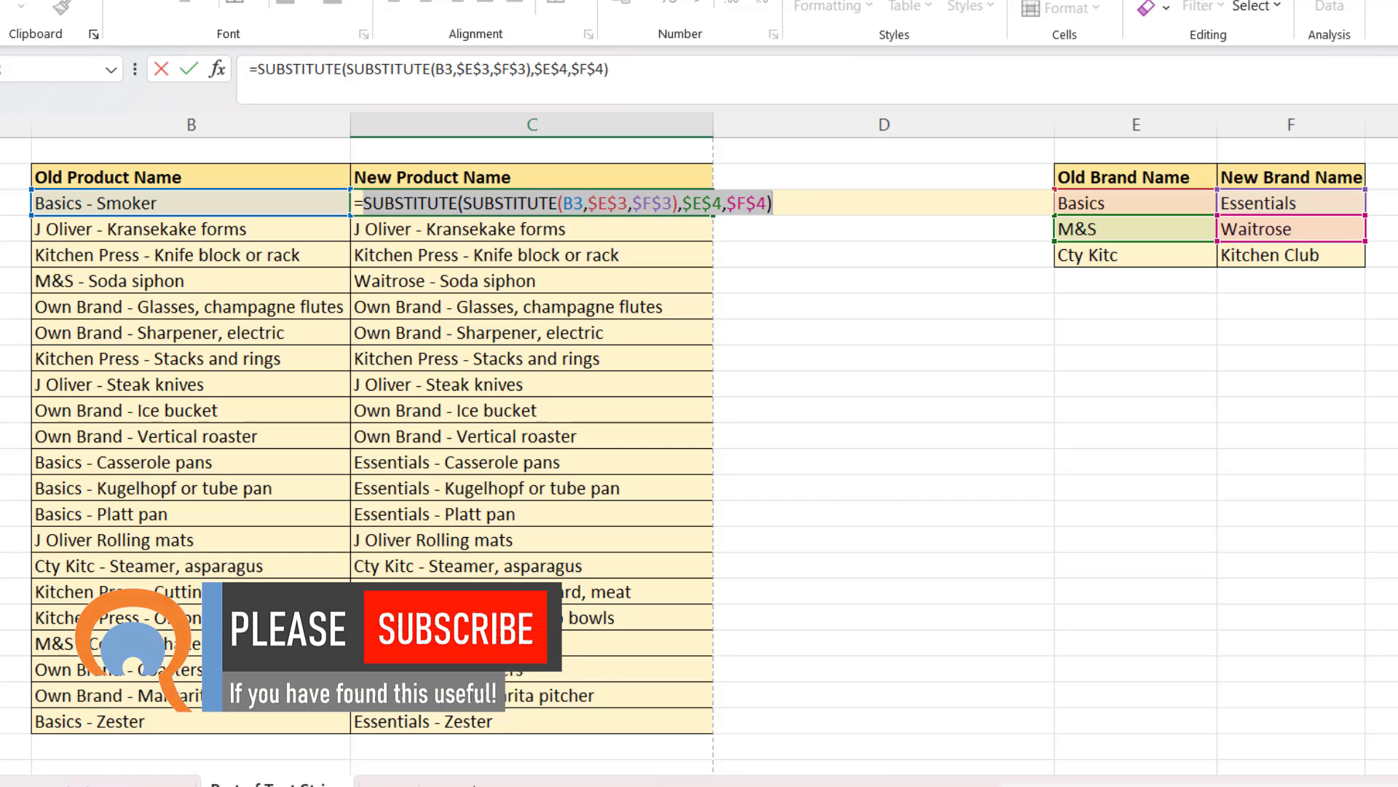
left_click(363, 203)
type("sub")
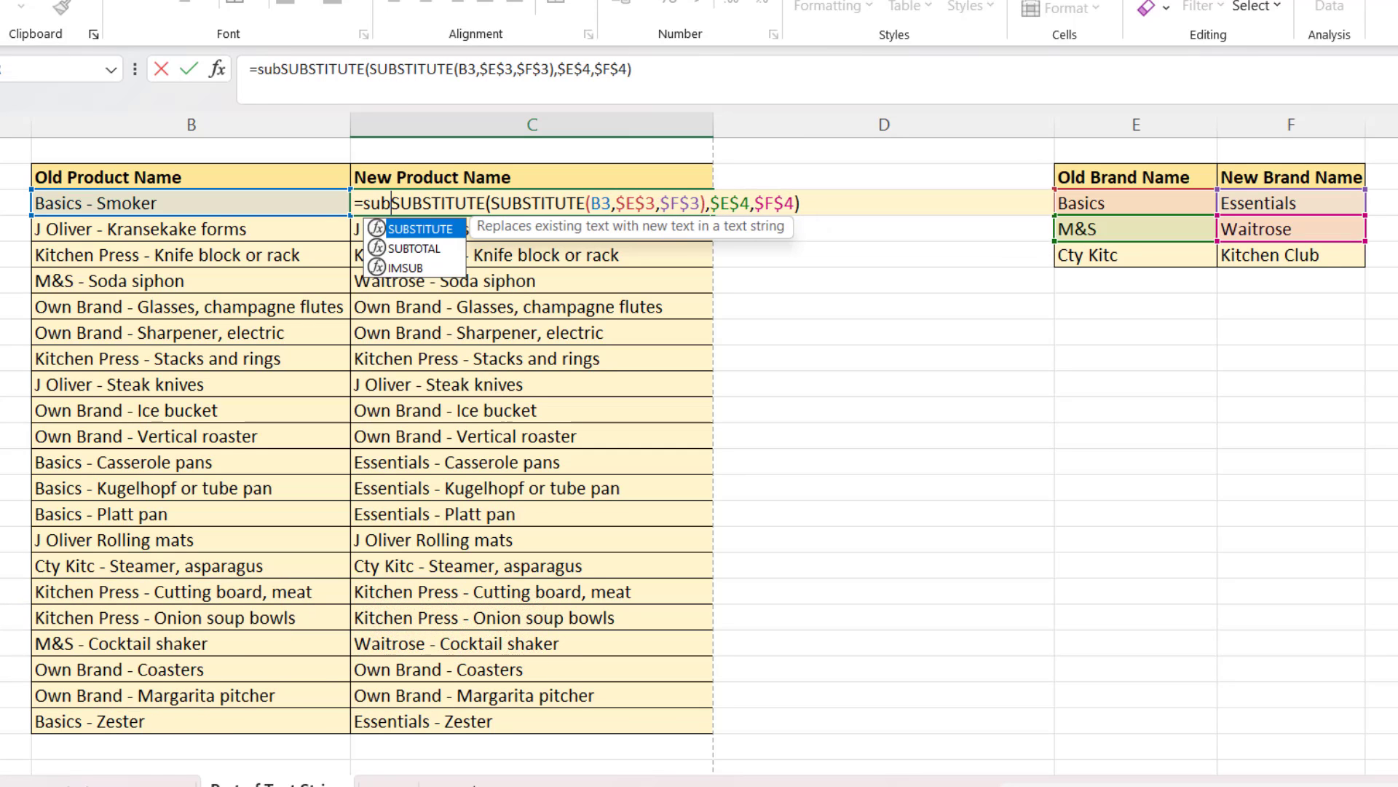
key("Tab")
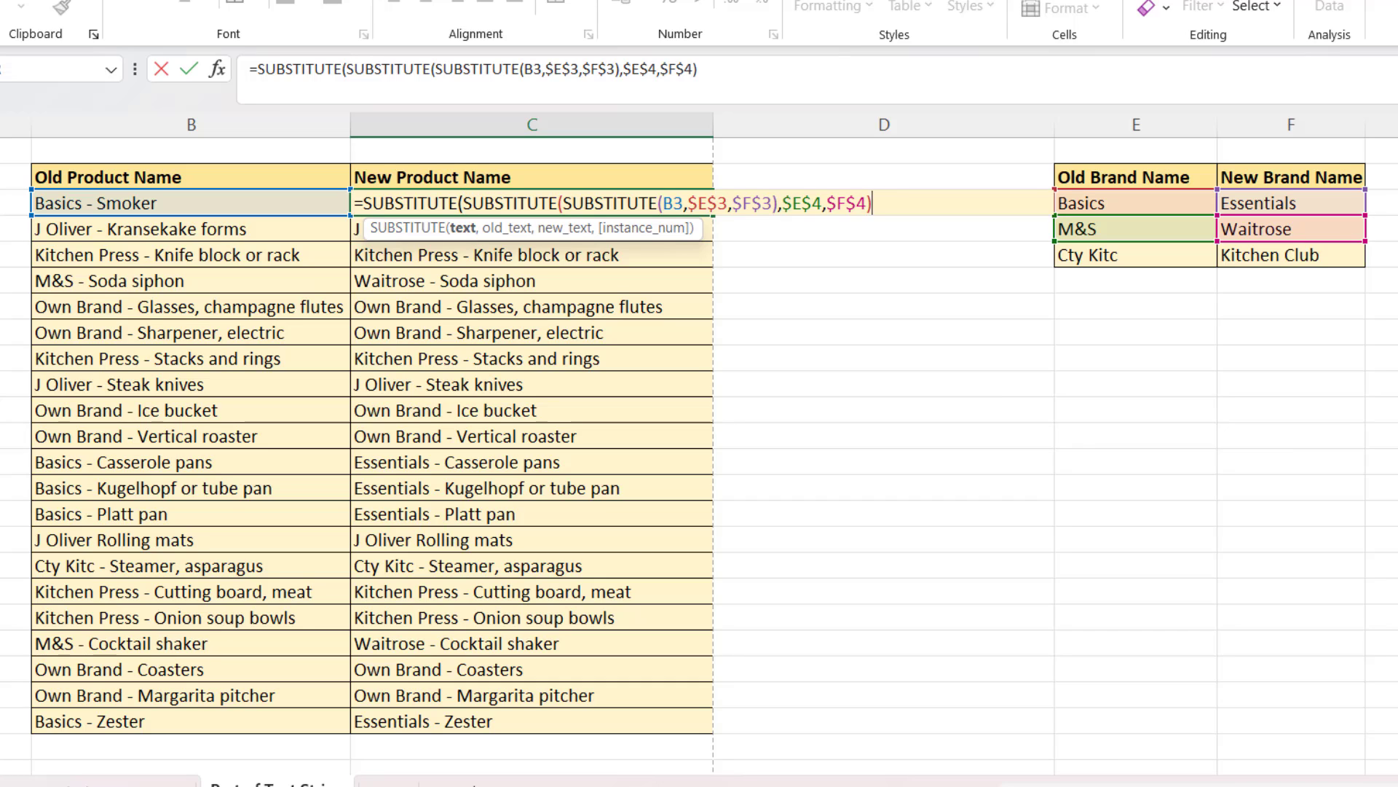
type(",")
left_click(1135, 255)
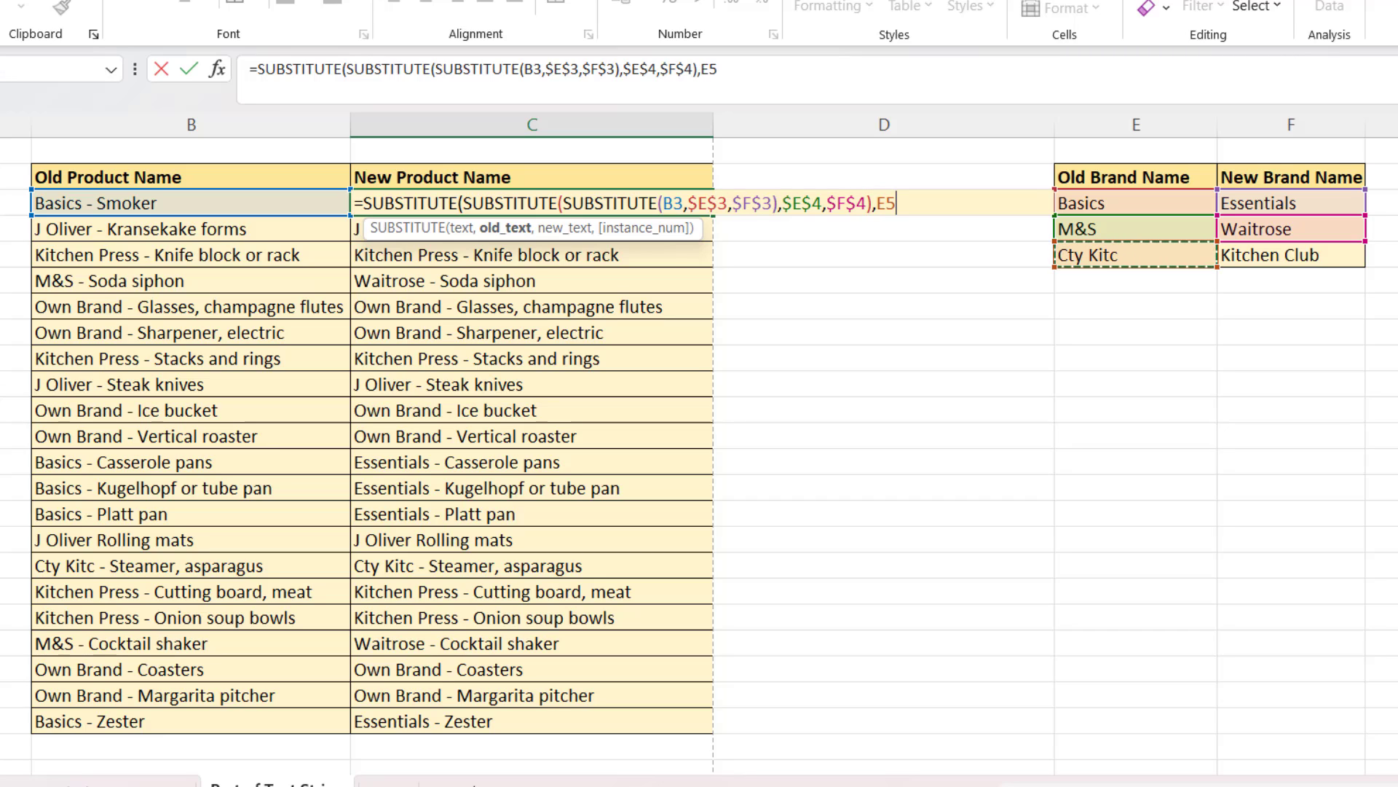
key("F4")
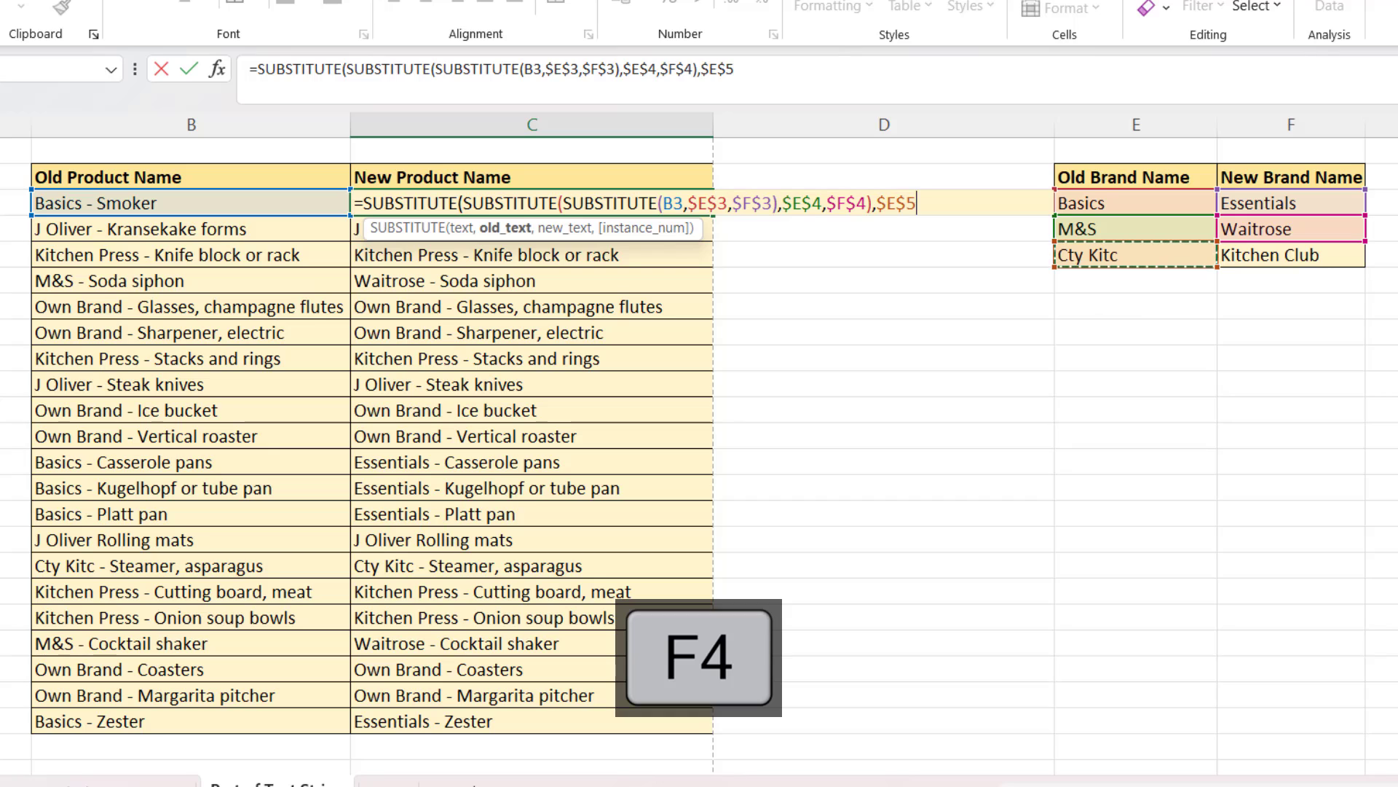
type(",")
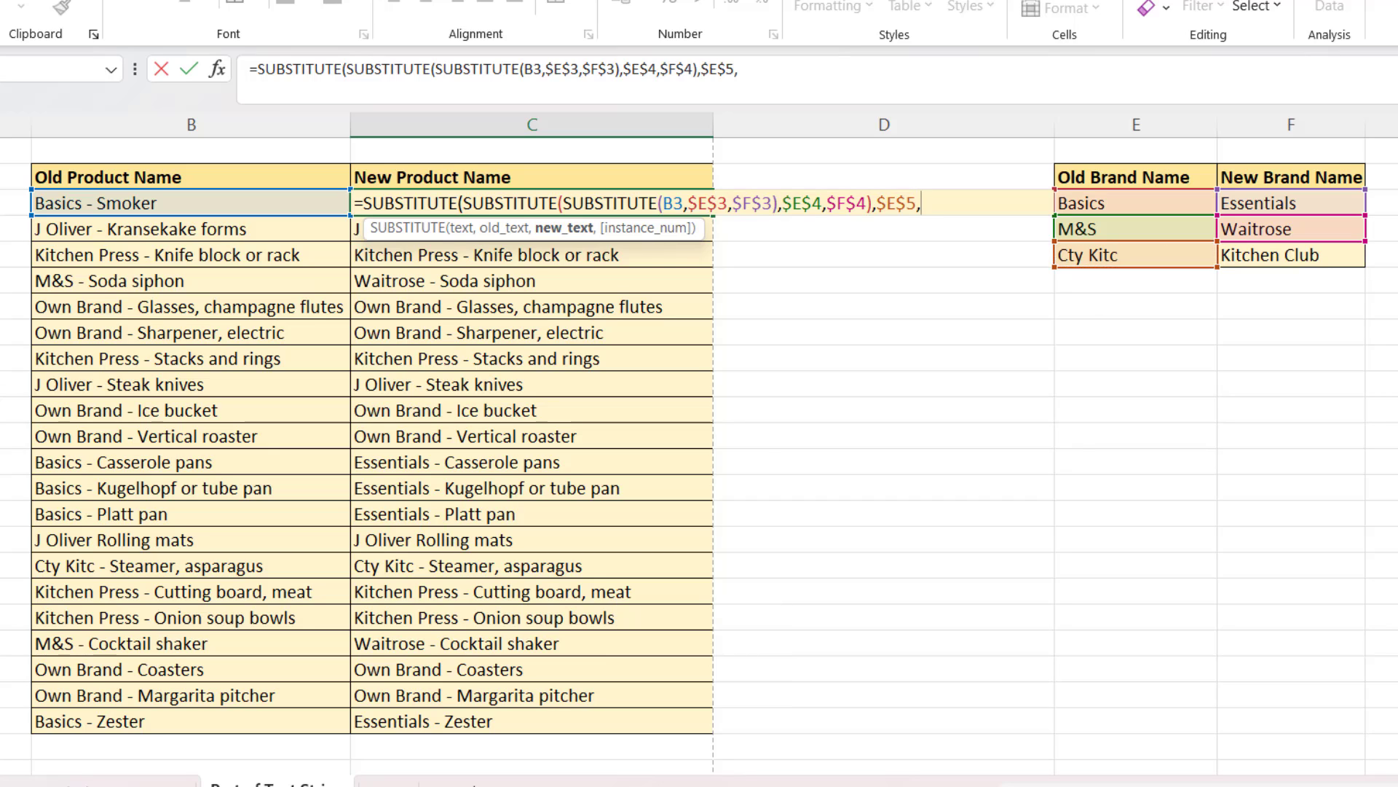
left_click(1291, 254)
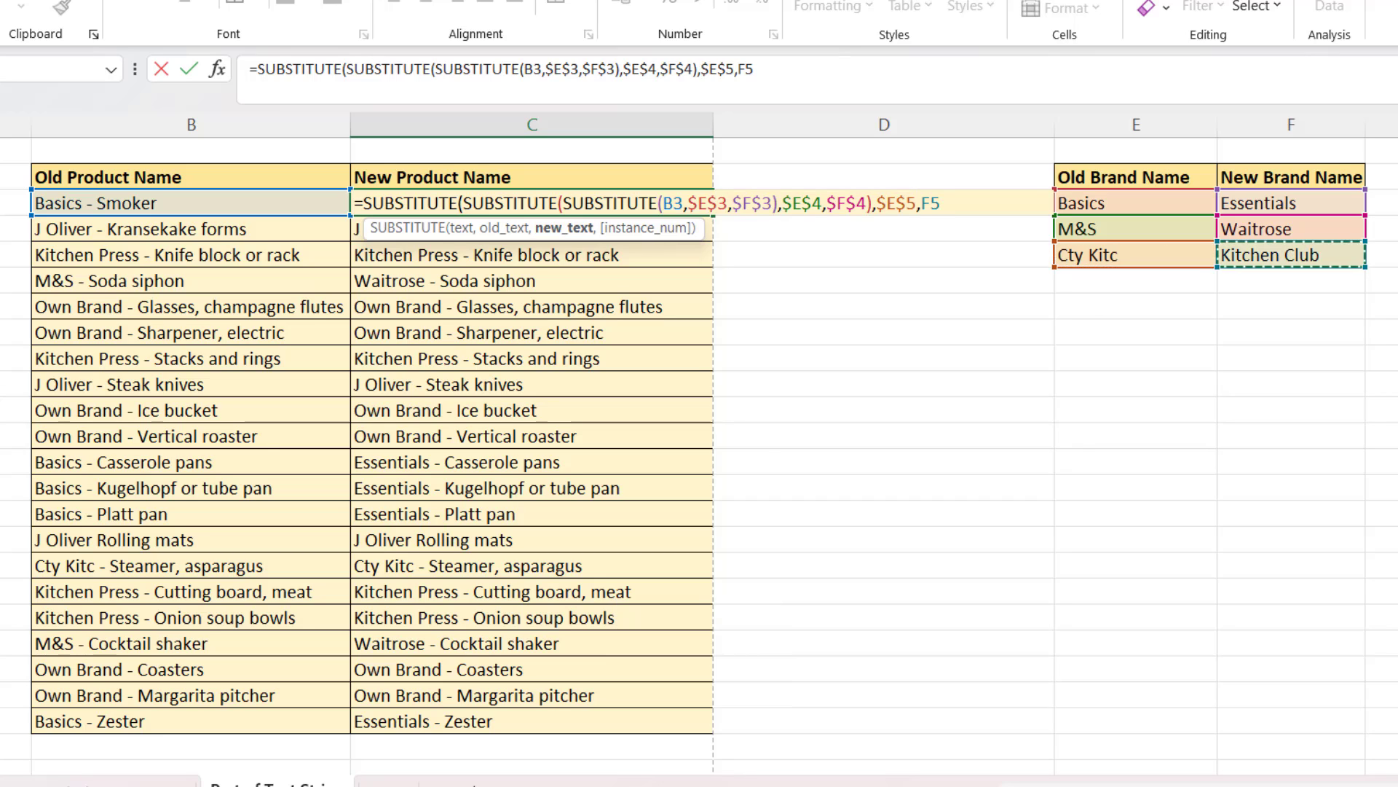
key("F4")
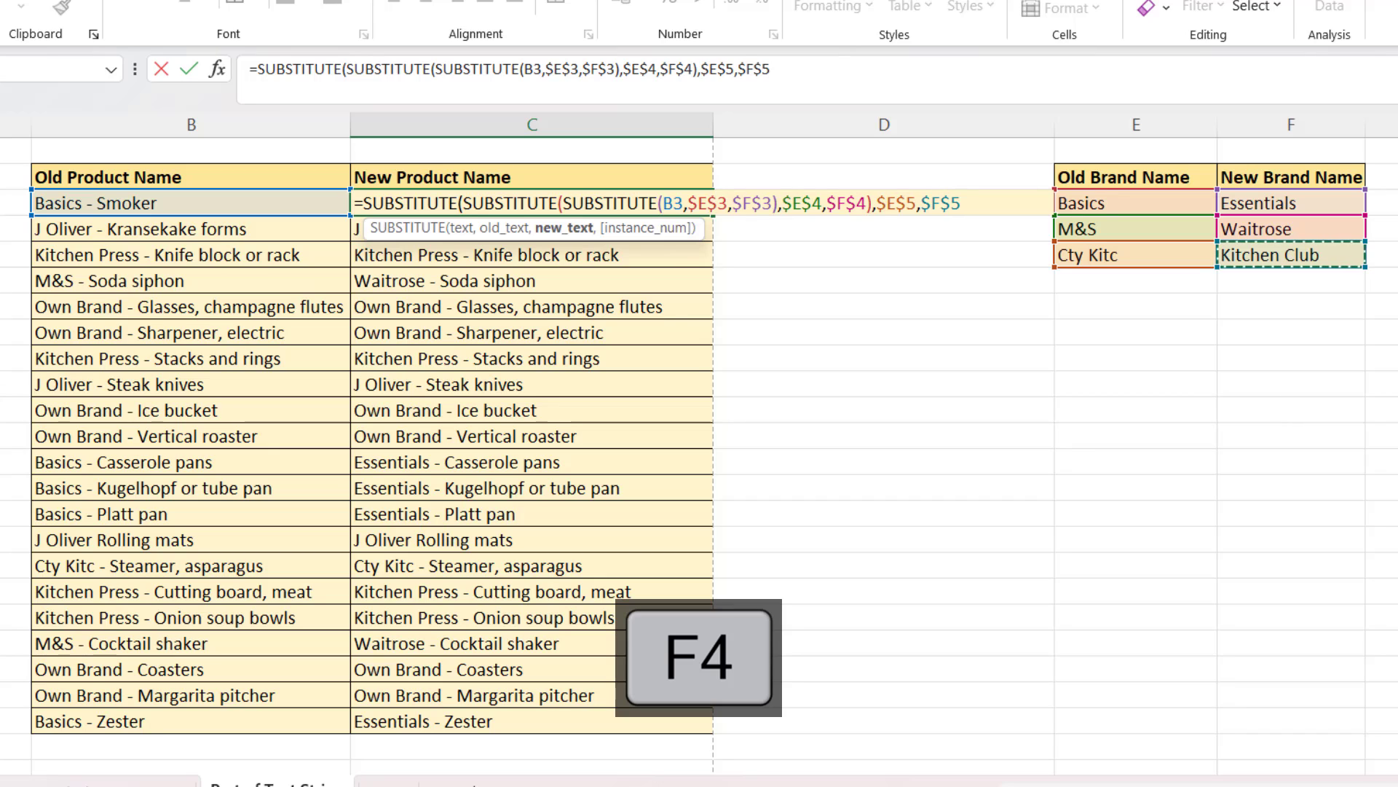
type(")")
key("Return")
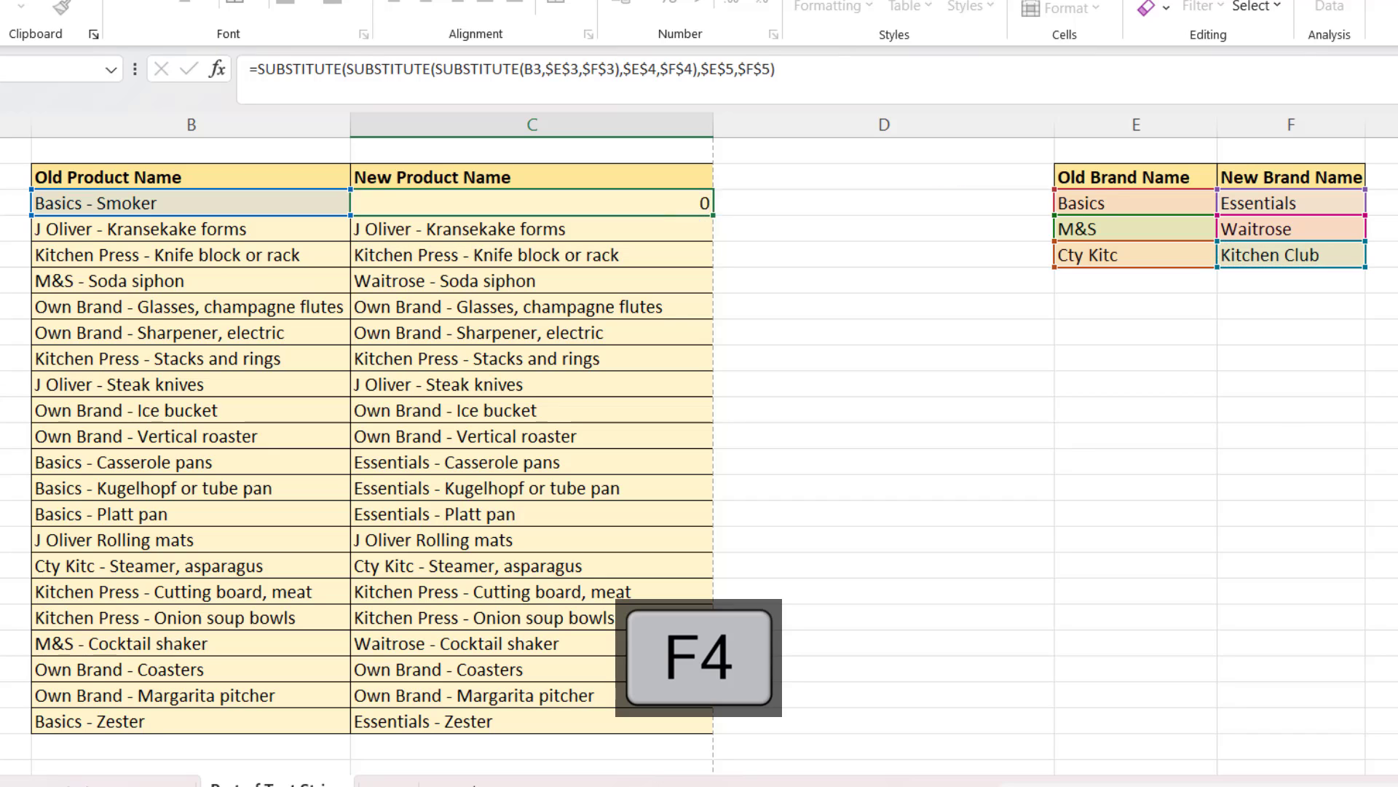
left_click(532, 204)
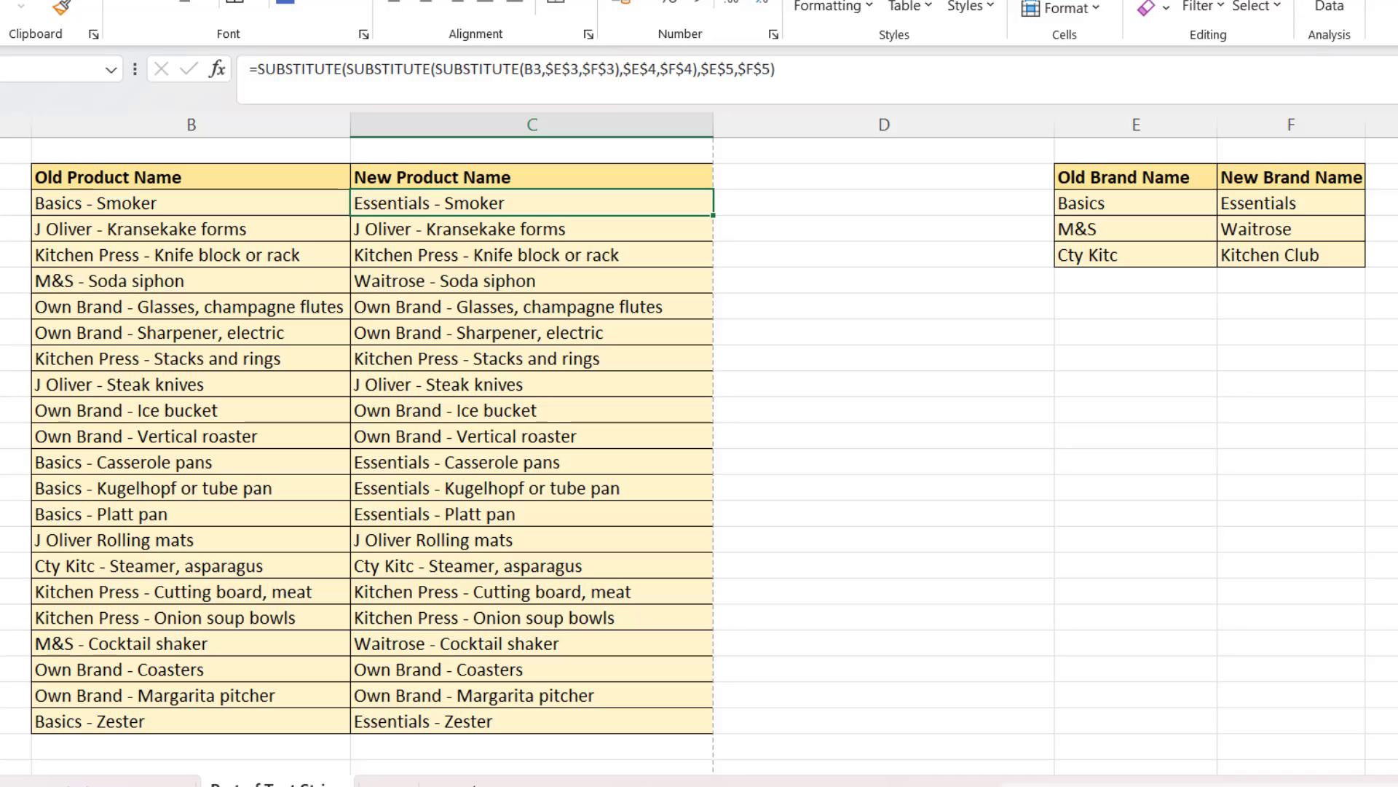
Fill the three-level SUBSTITUTE formula from C3 down to C23 and review it on the Part of Text String sheet.
double_click(713, 214)
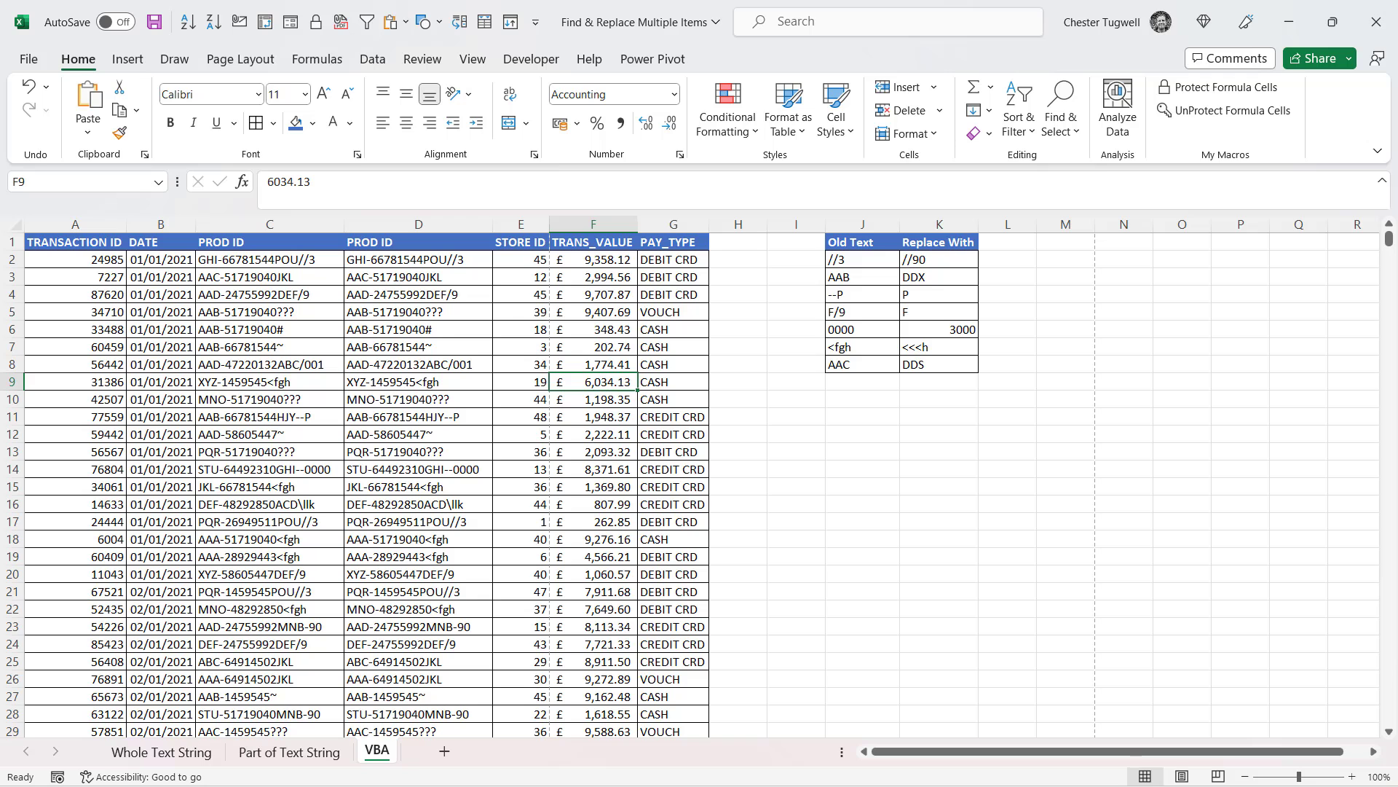
left_click(289, 752)
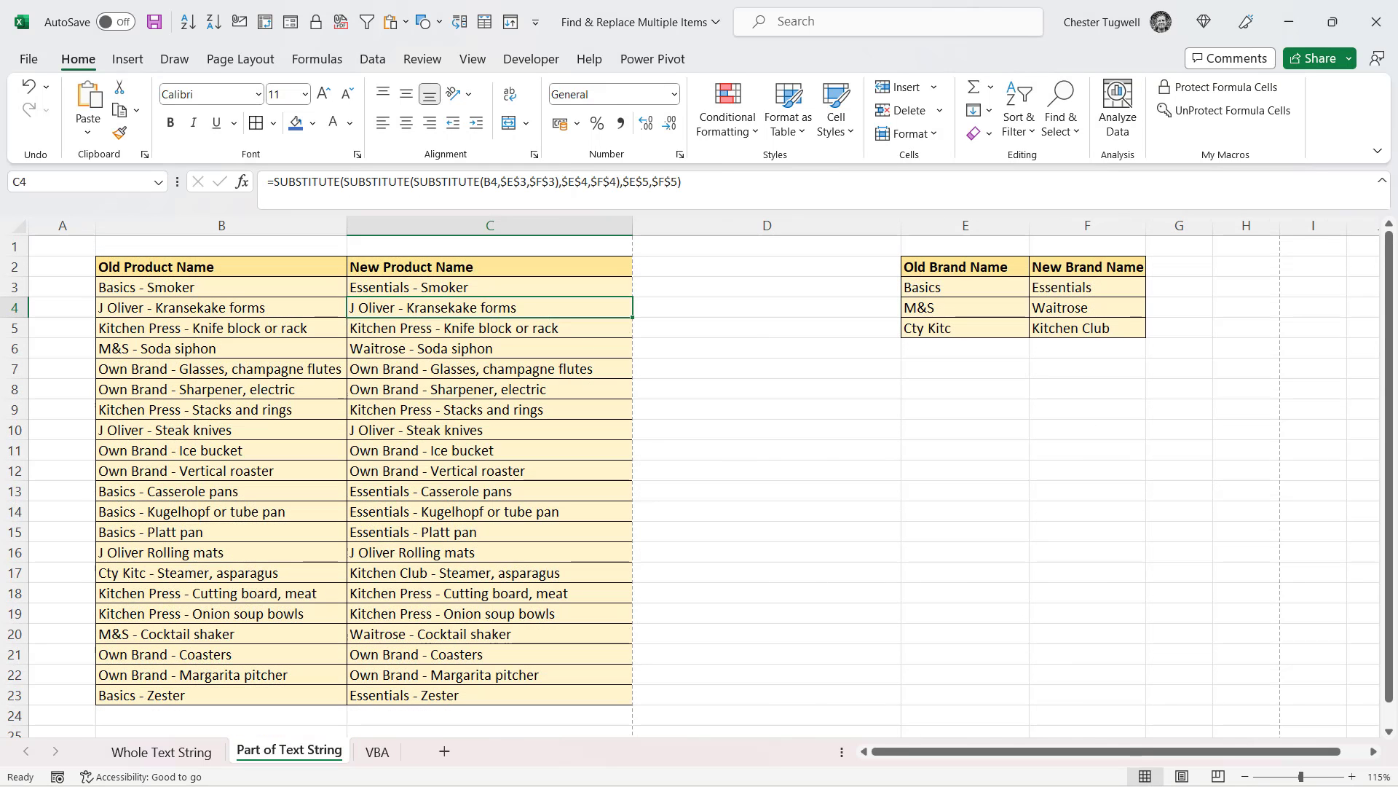
left_click(489, 288)
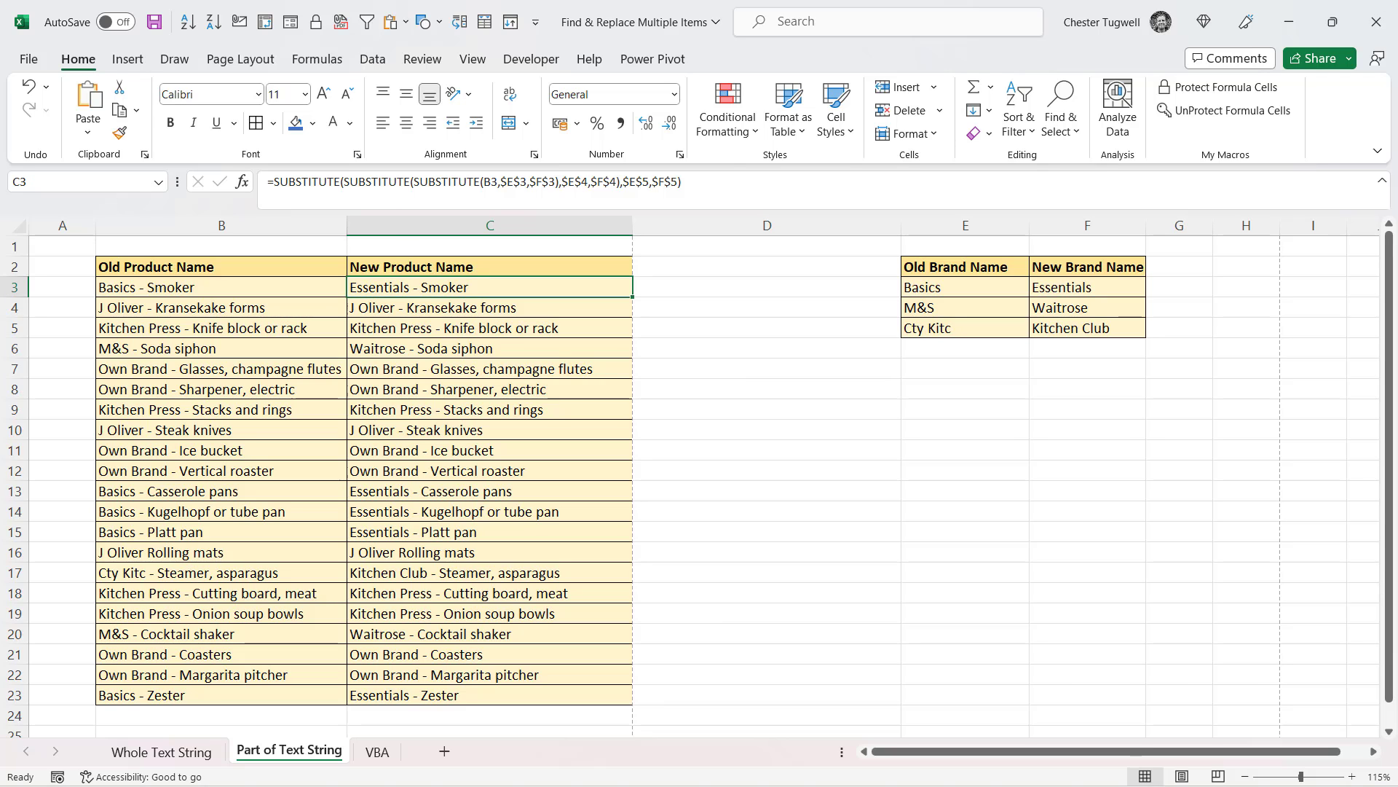
On the VBA sheet, make sure Developer is enabled among the main tabs in the ribbon customization options.
left_click(377, 752)
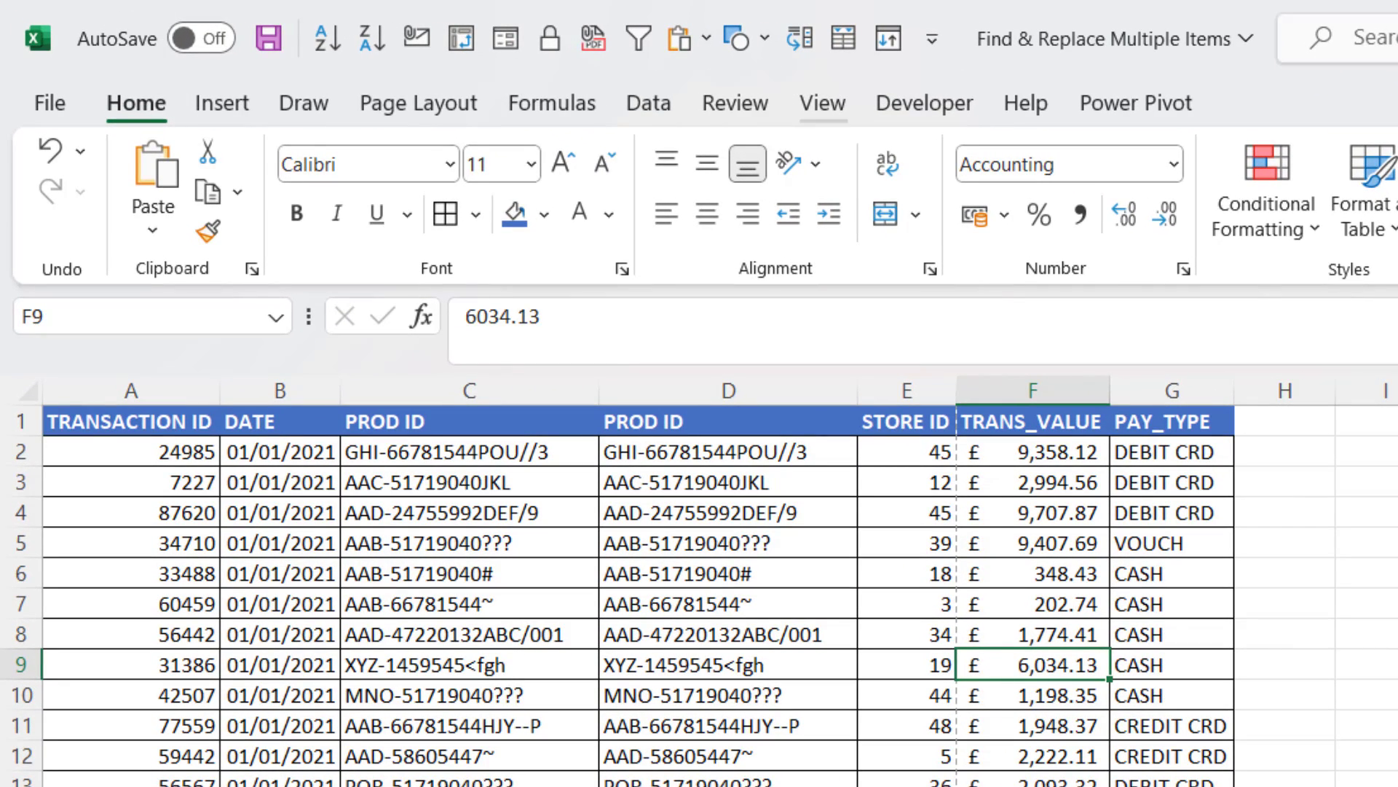
right_click(835, 100)
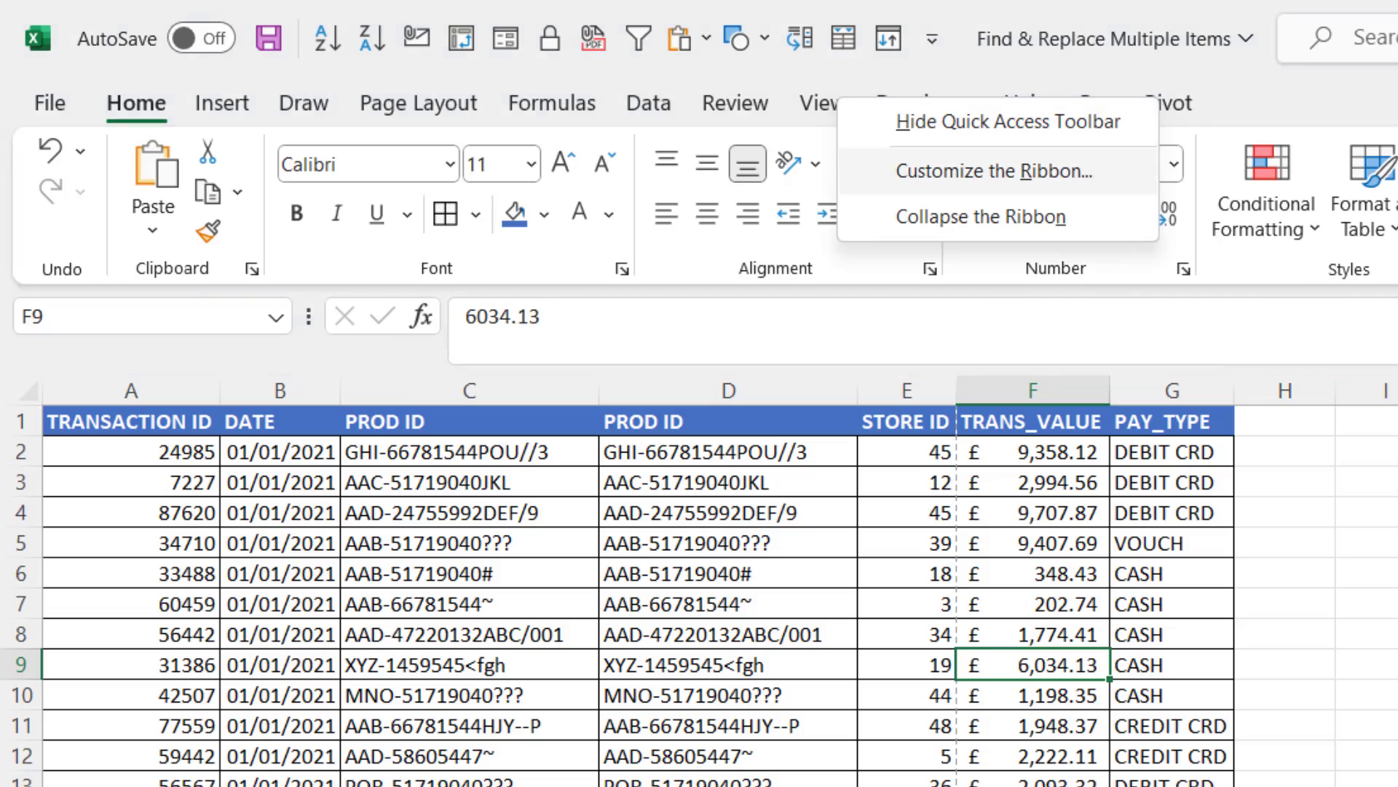
left_click(994, 171)
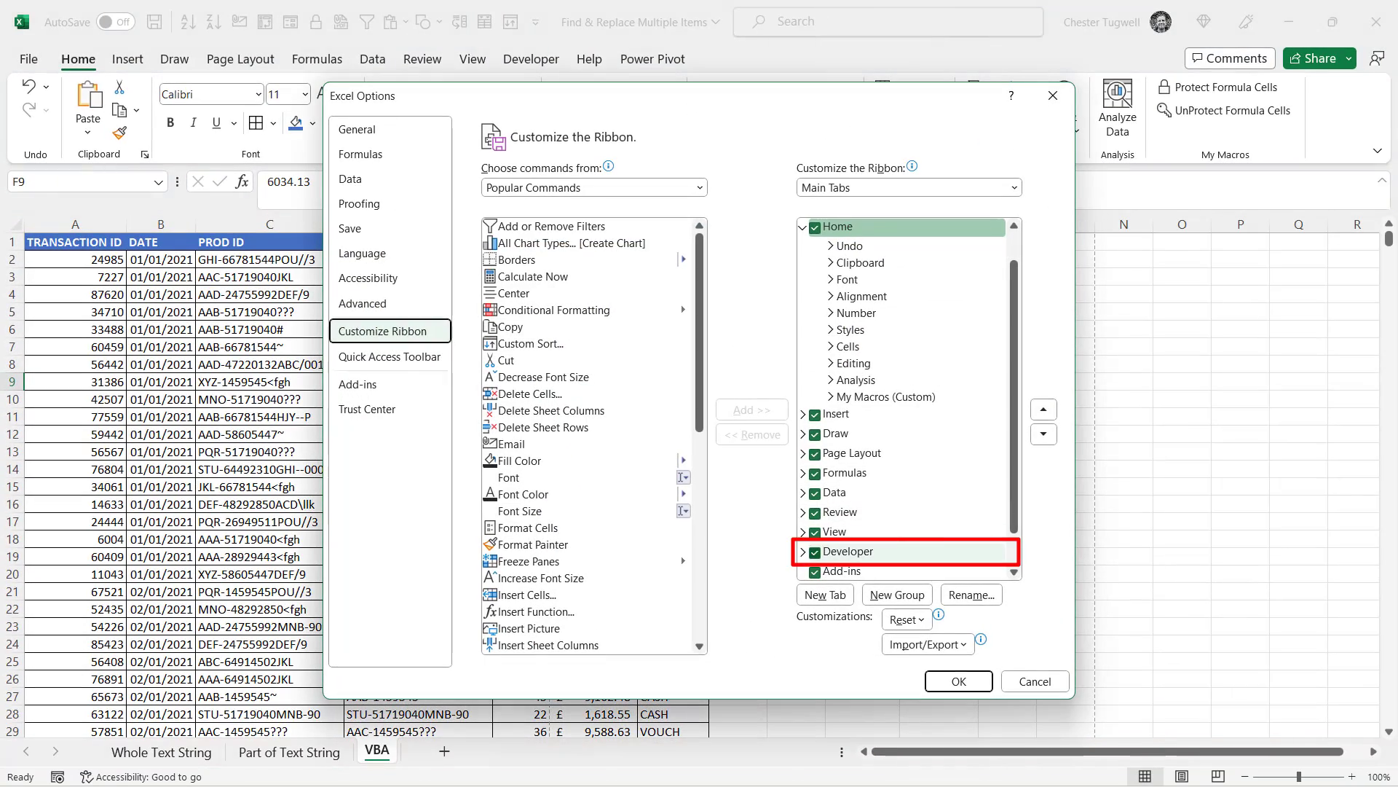
left_click(959, 681)
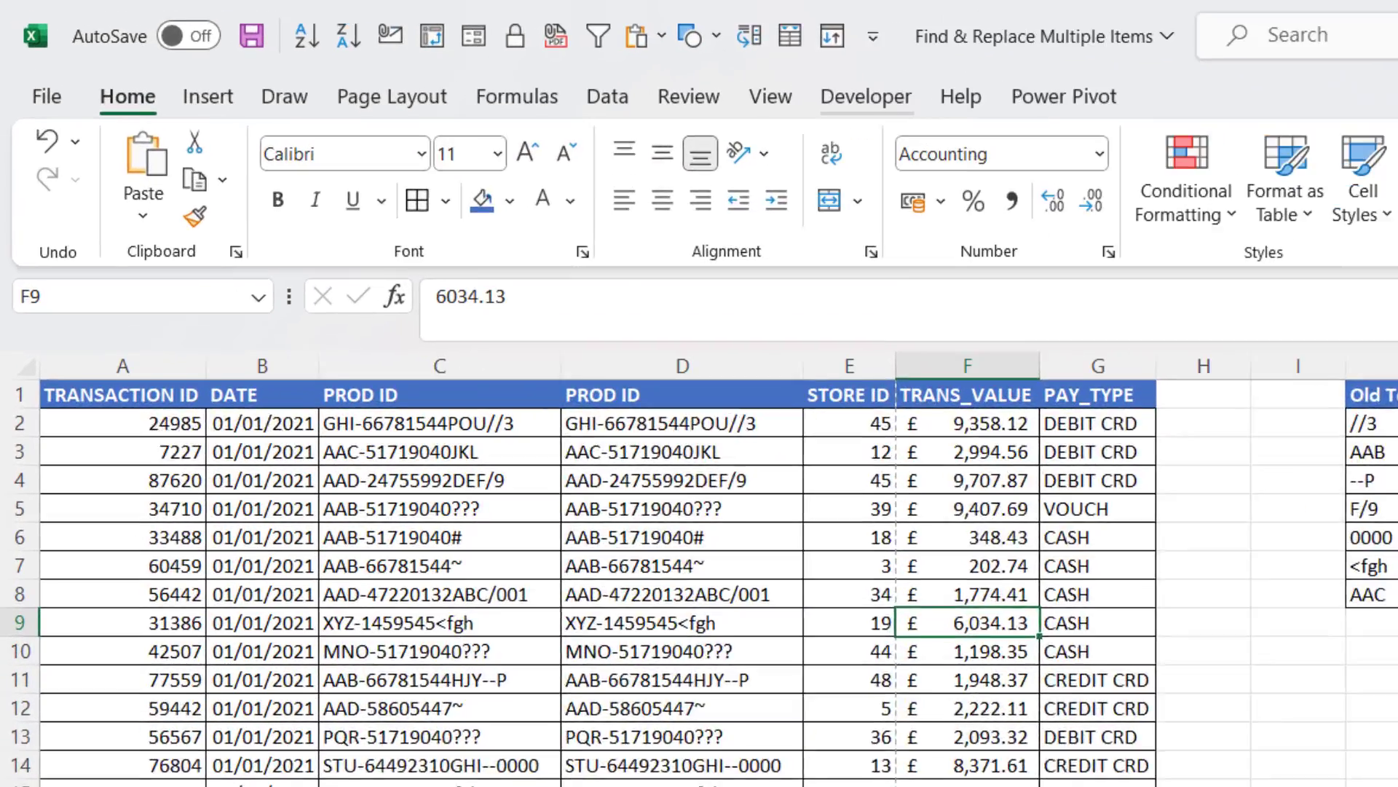
Open the Visual Basic editor and insert a new module into the Find & Replace Multiple Items project.
left_click(531, 59)
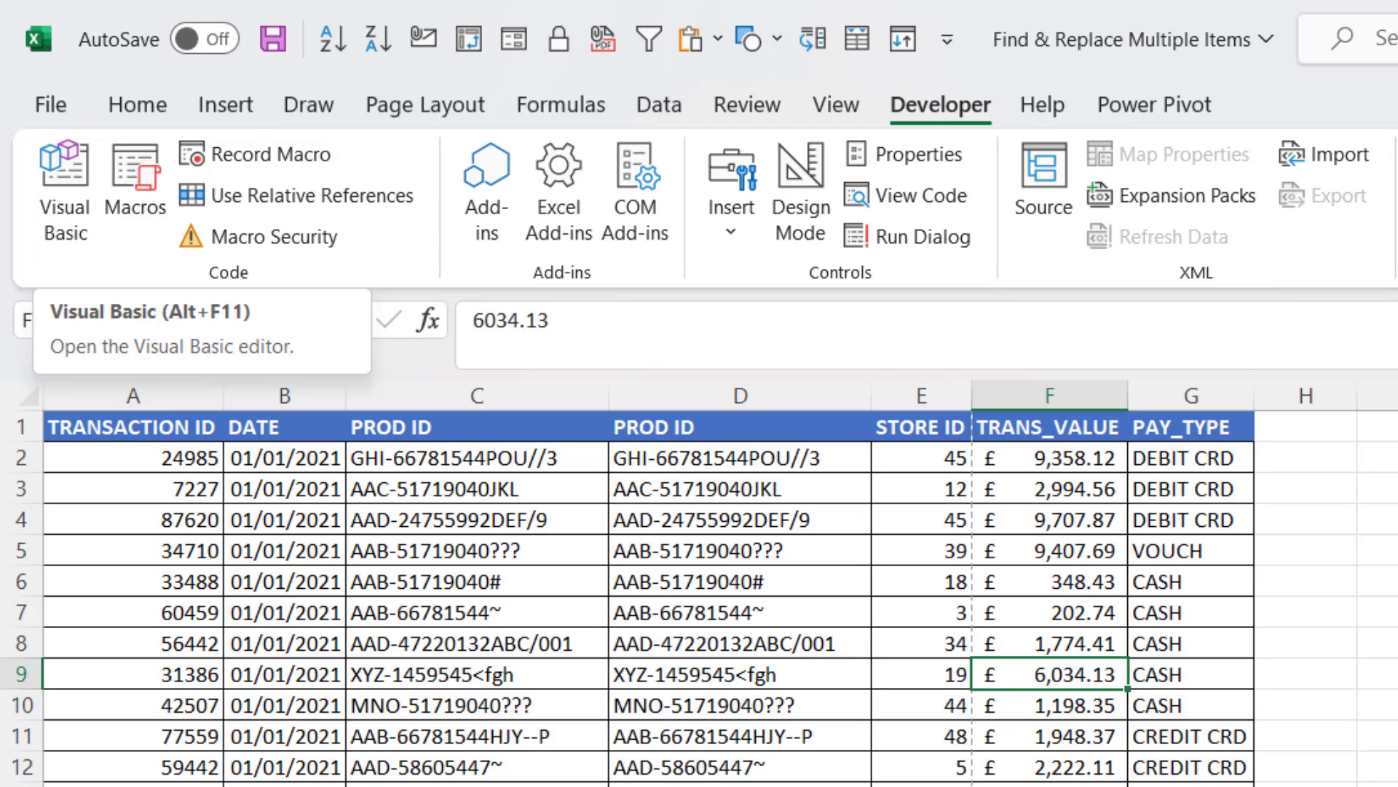
left_click(64, 193)
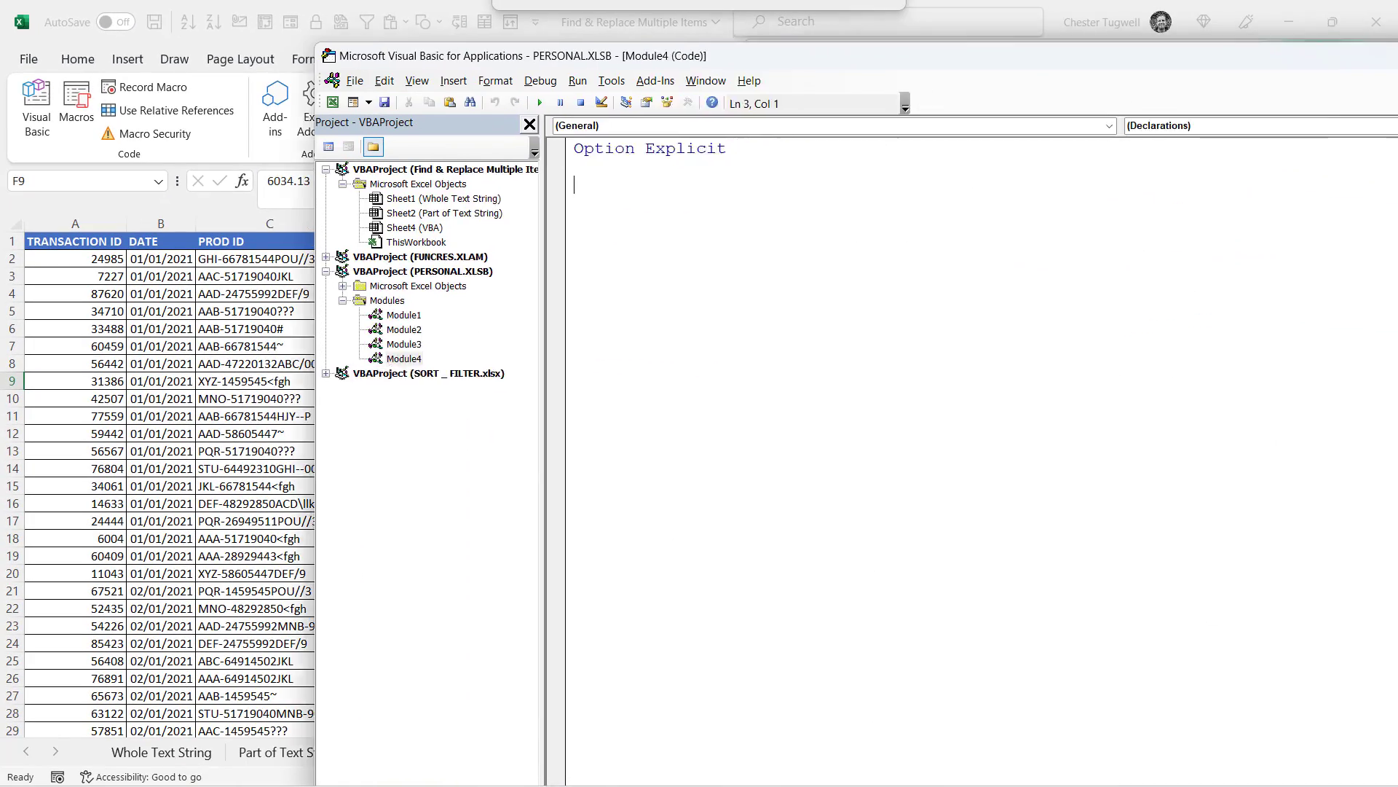
left_click_drag(947, 56, 752, 59)
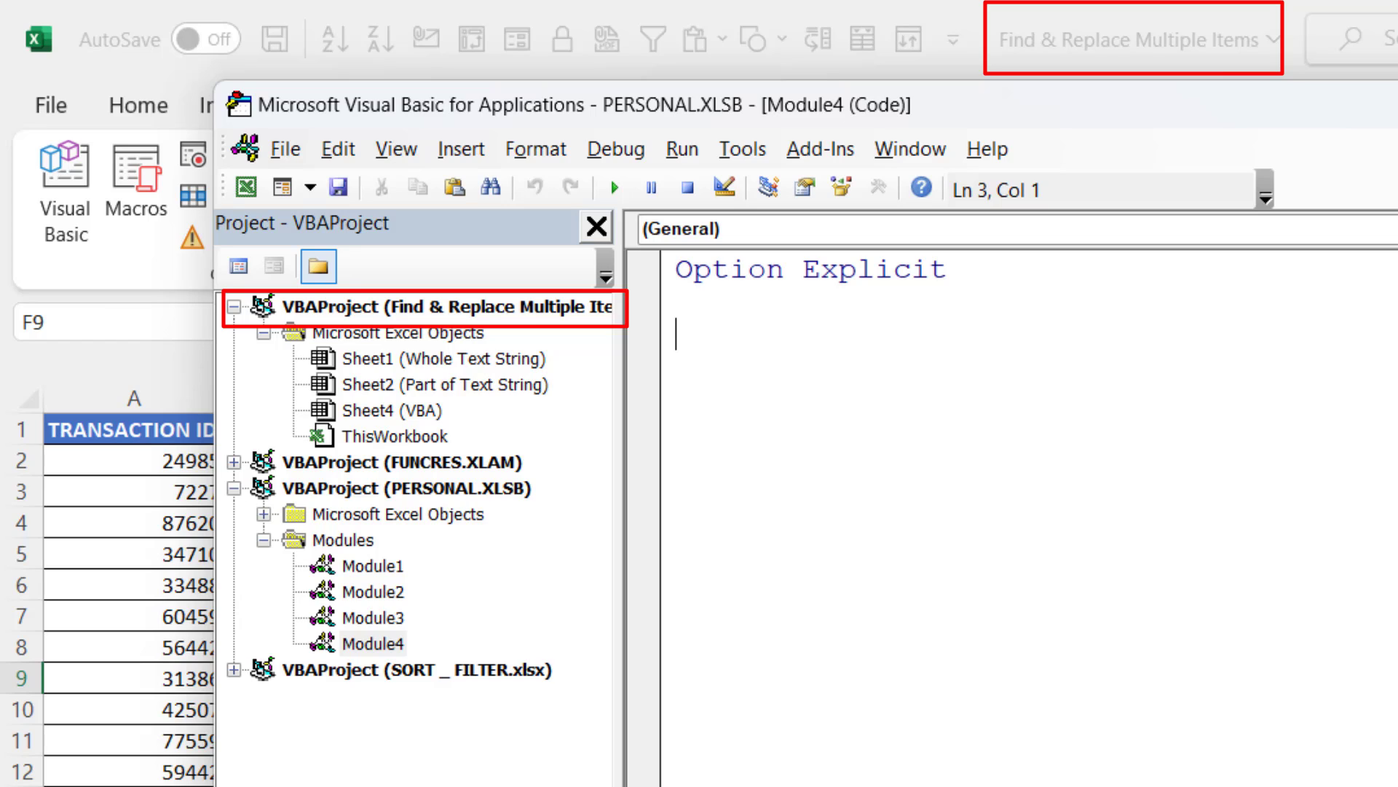
left_click(447, 306)
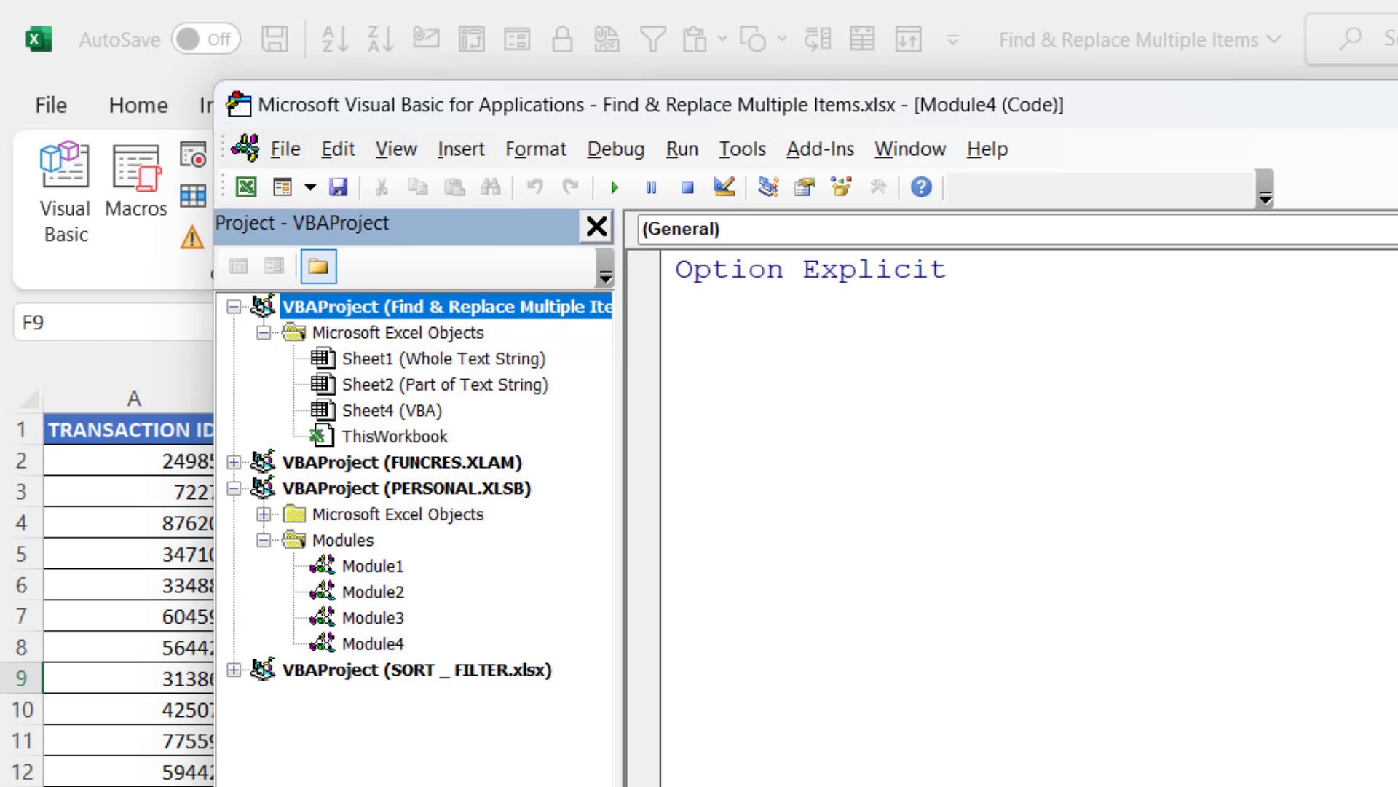
left_click(461, 150)
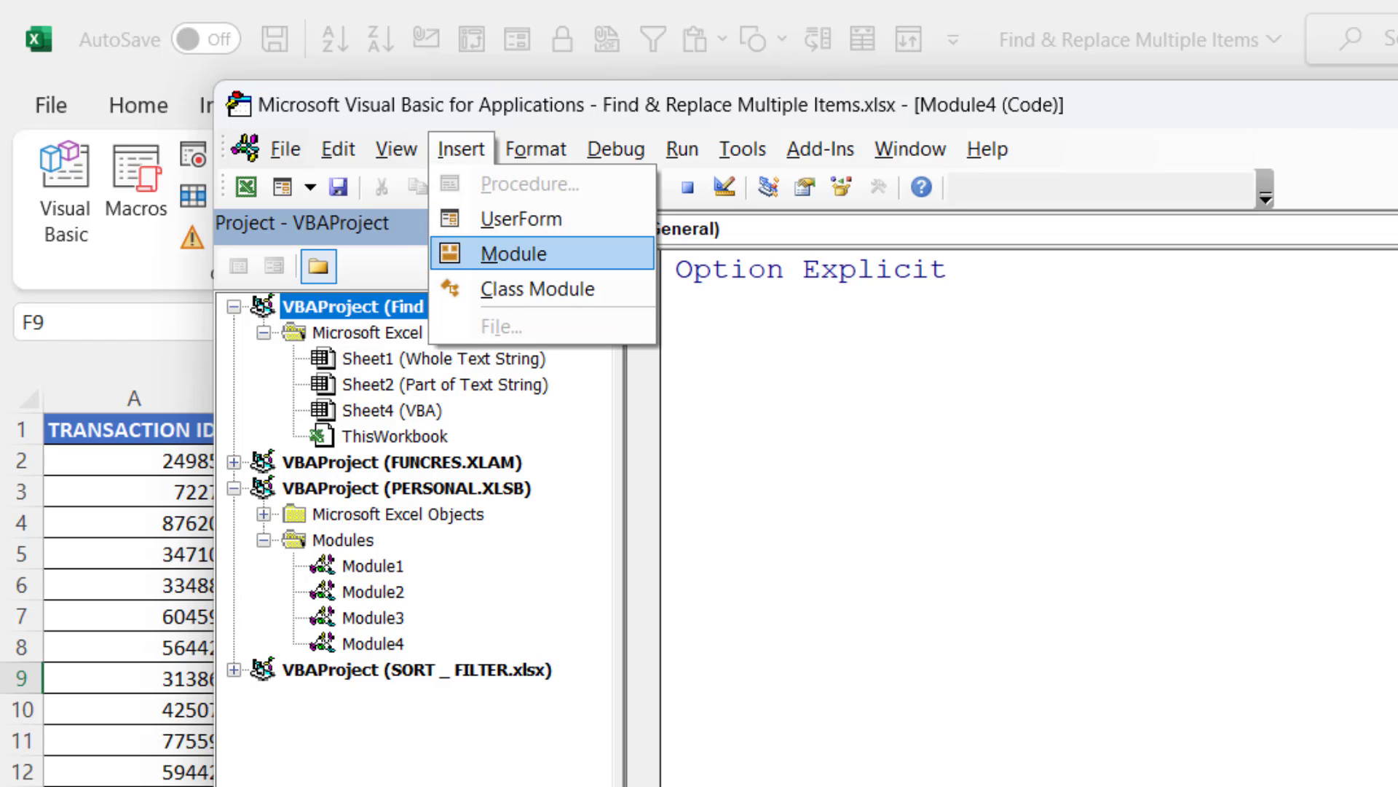
key("Return")
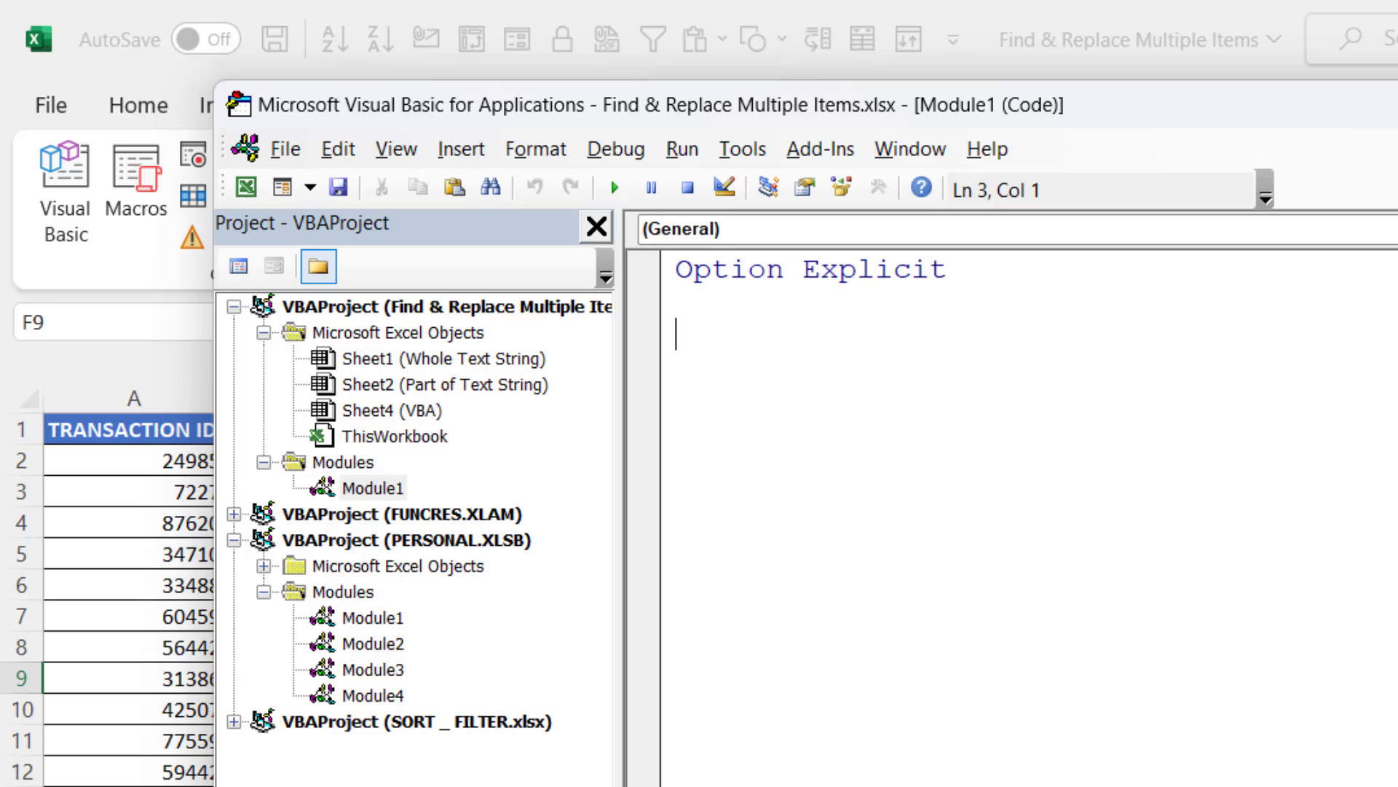
Paste the MultiReplace macro code into the new module and highlight the ListToReplaceWithin variable in its first Set statement.
key("ctrl+v")
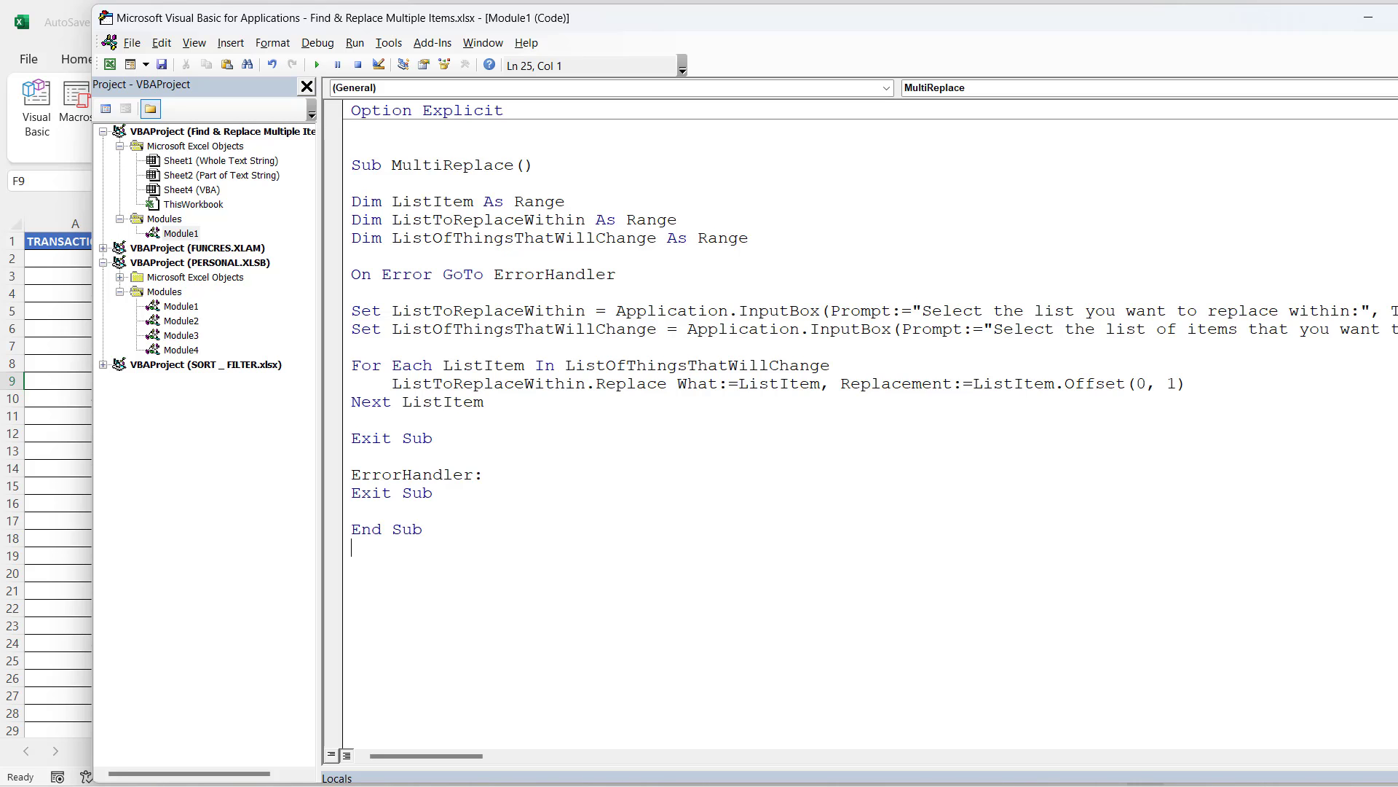
left_click_drag(655, 19, 626, 65)
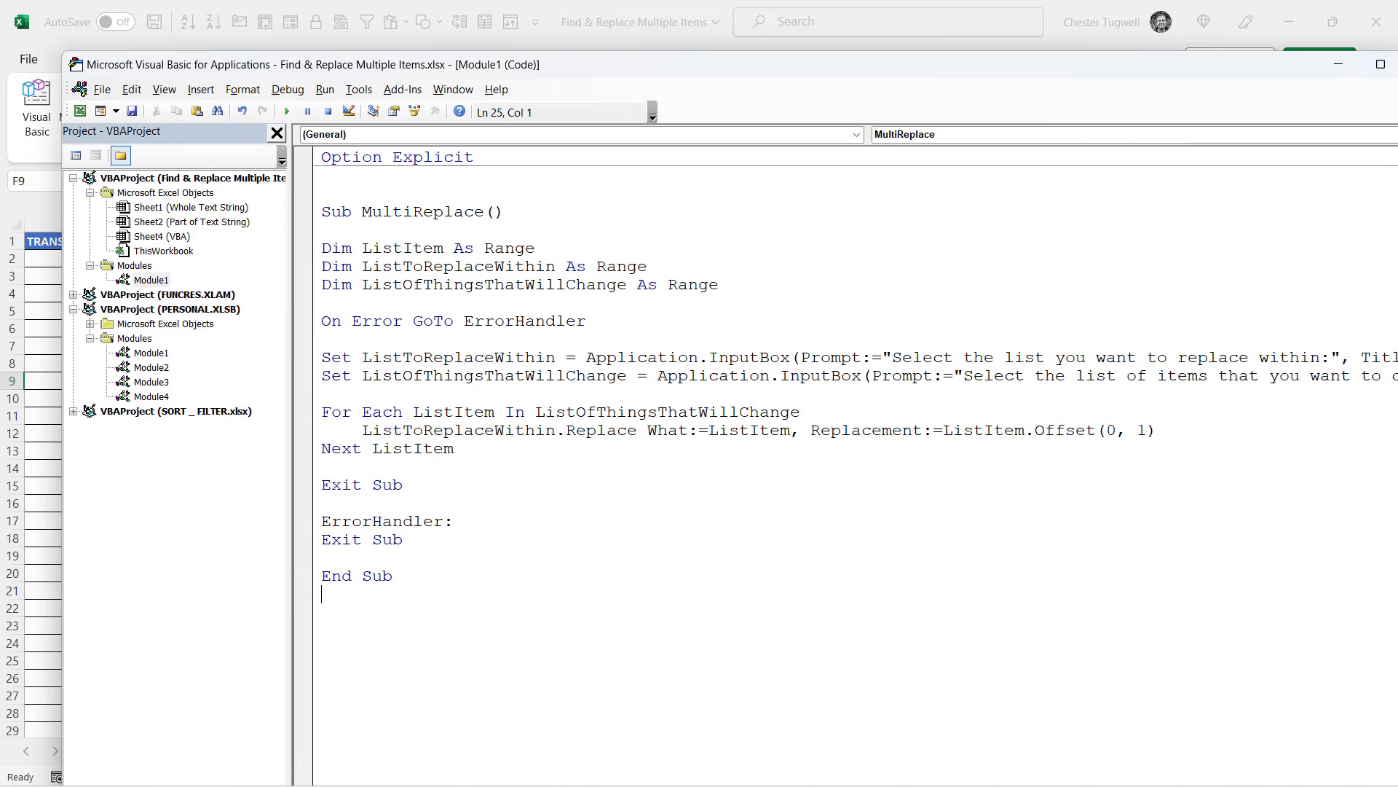
left_click_drag(362, 358, 555, 355)
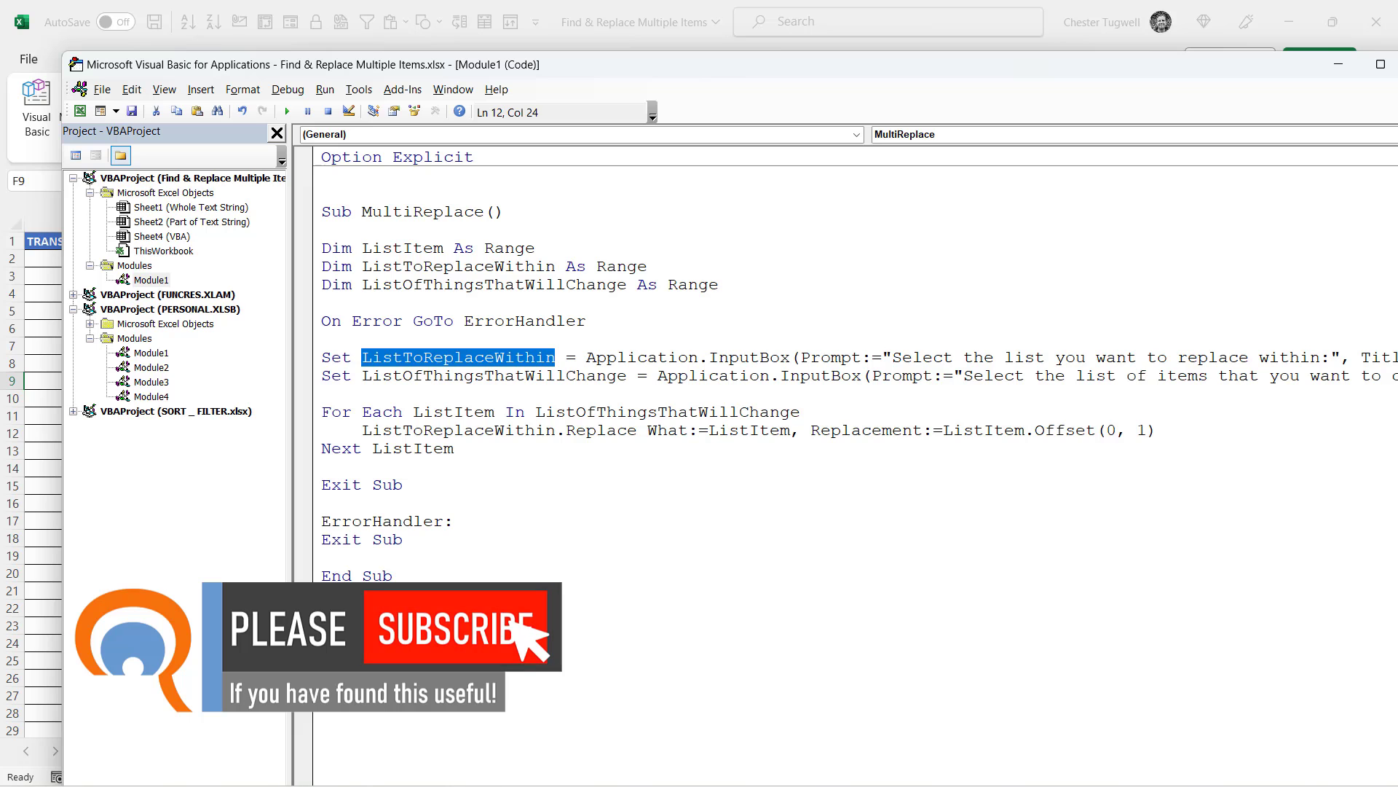
Arrange the workbook and code editor side by side, hide the project explorer, and set the VBA sheet's zoom to 70%.
left_click_drag(728, 64, 778, 413)
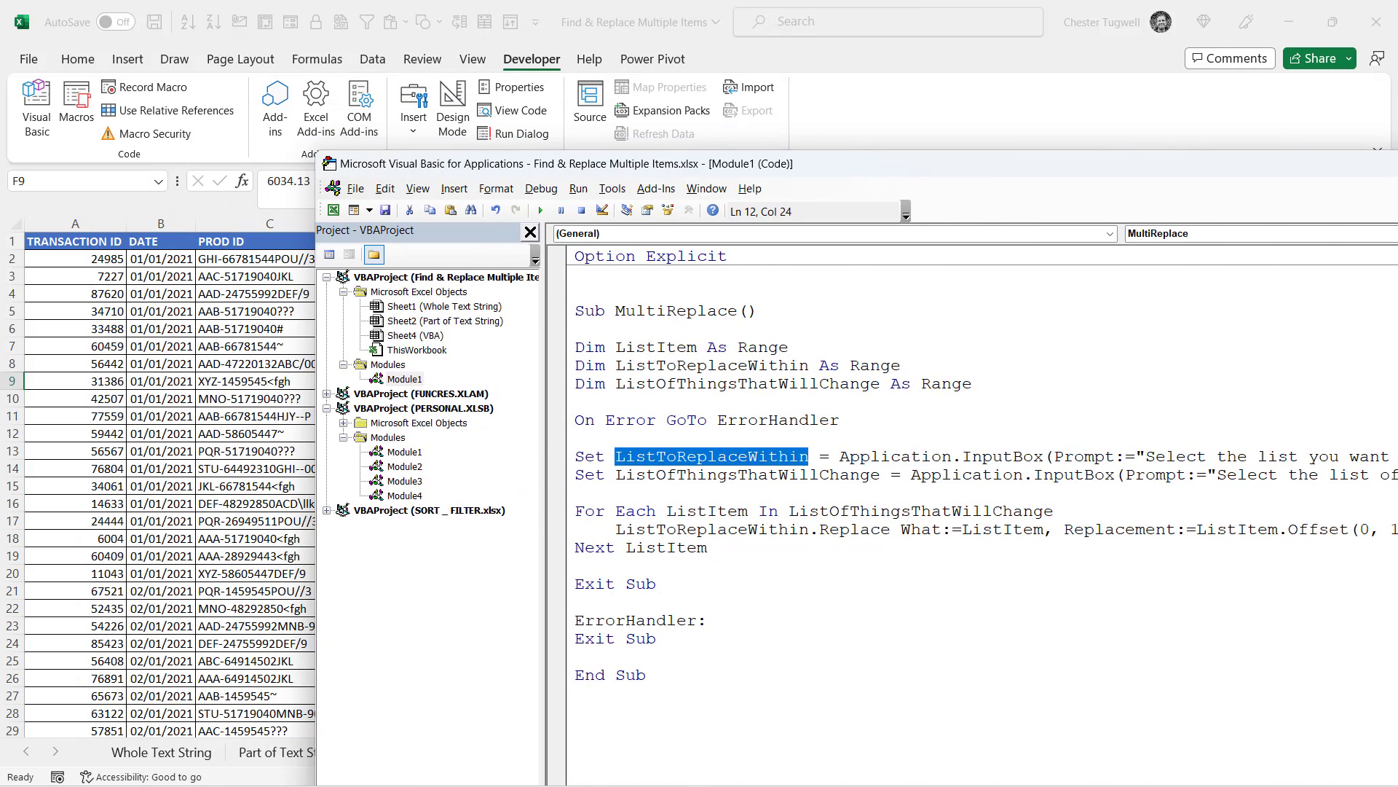
left_click_drag(436, 9, 0, 176)
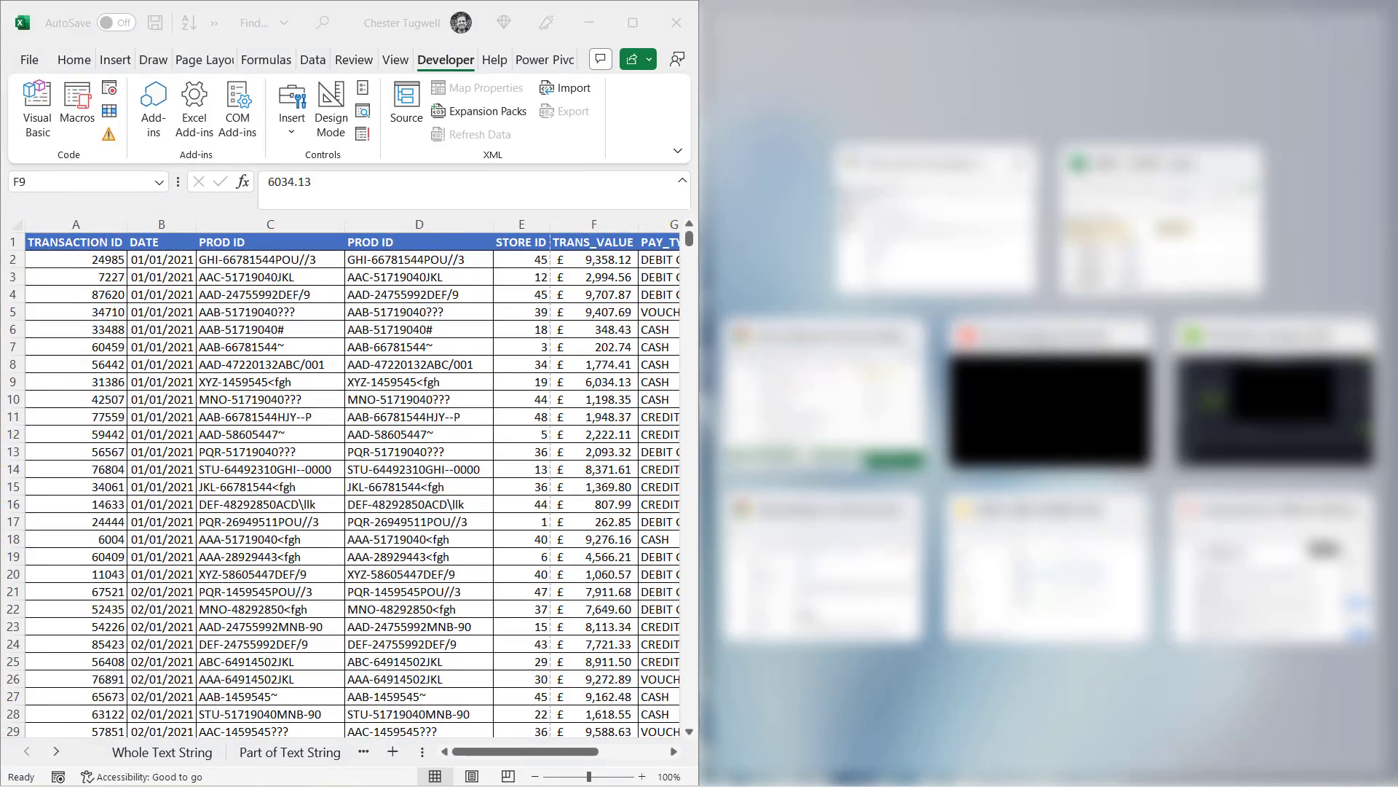
left_click(936, 222)
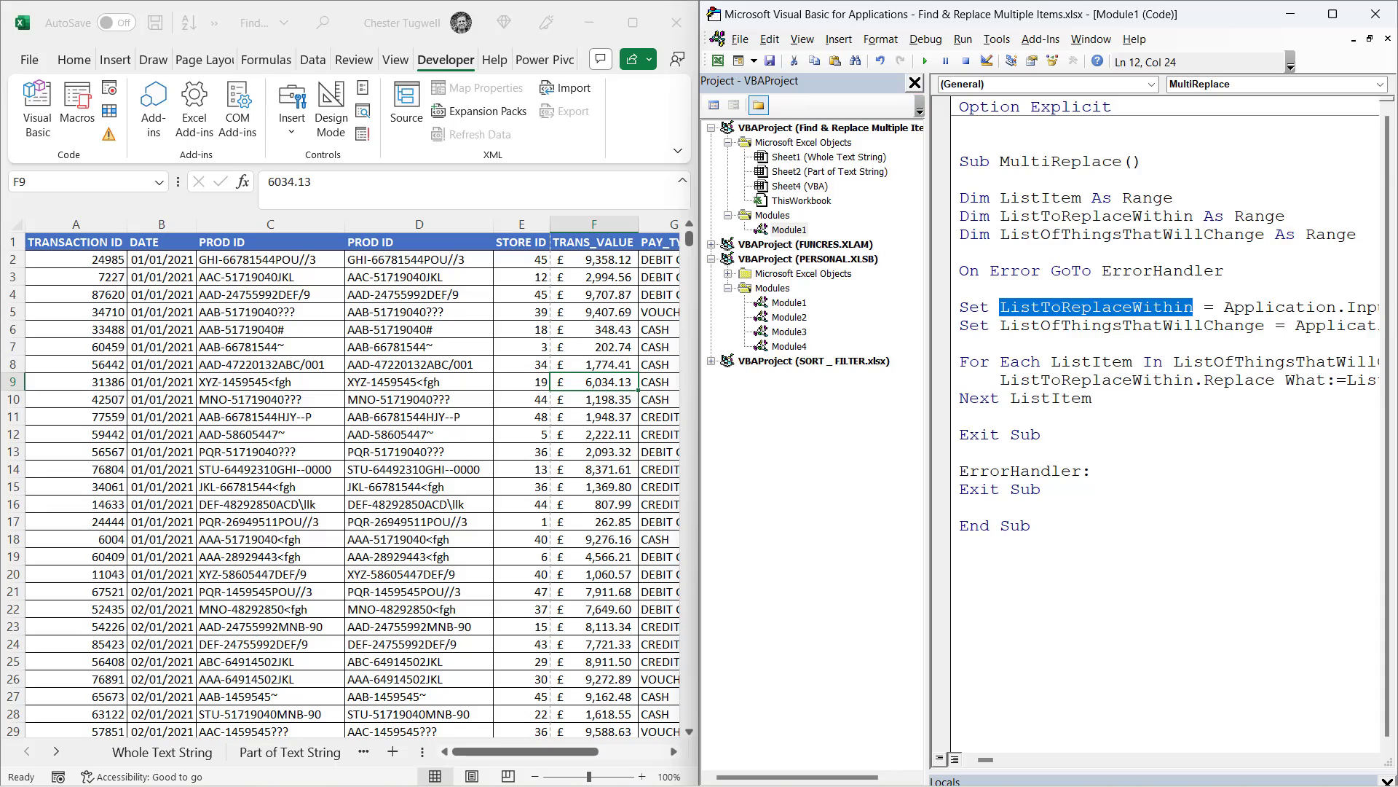
left_click(914, 83)
left_click(535, 776)
left_click(535, 776)
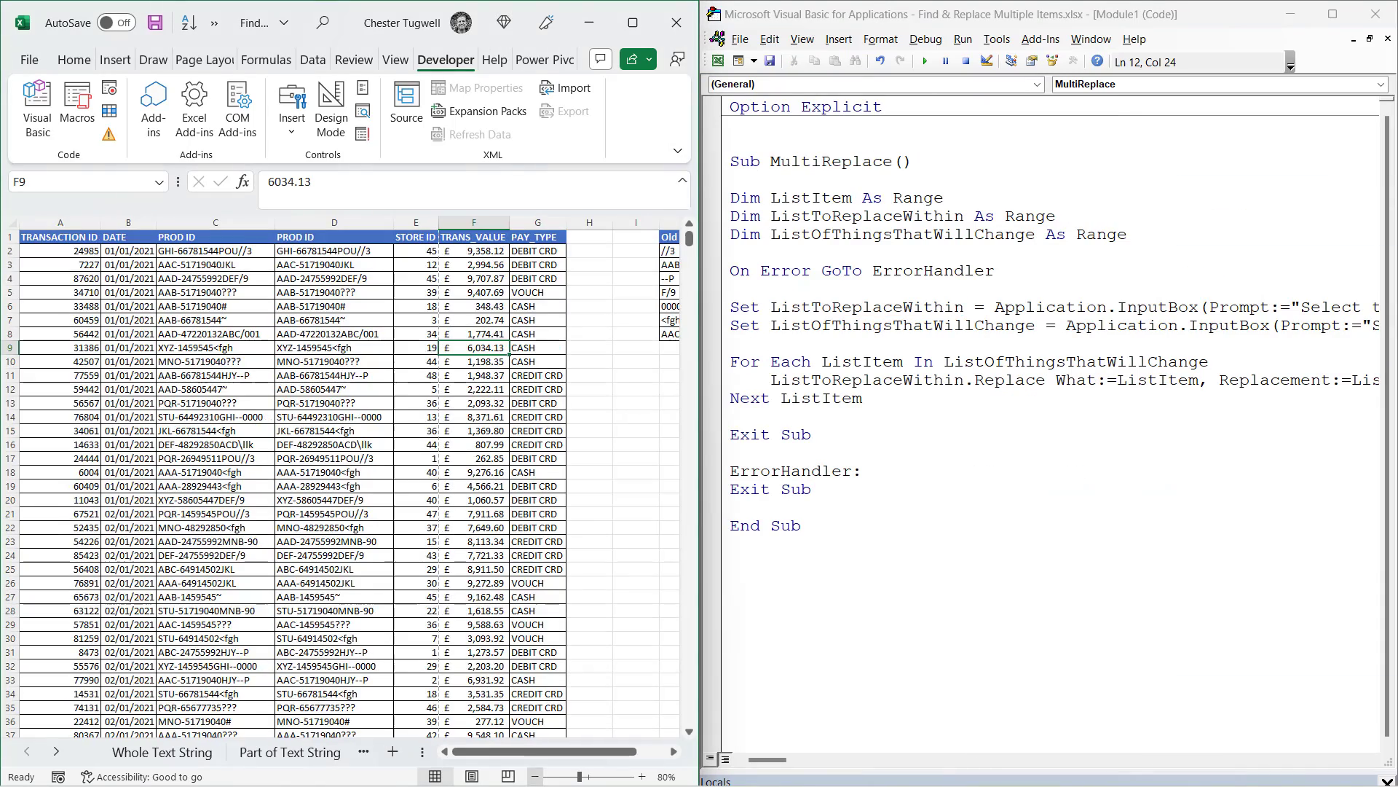
left_click(535, 776)
left_click(862, 325)
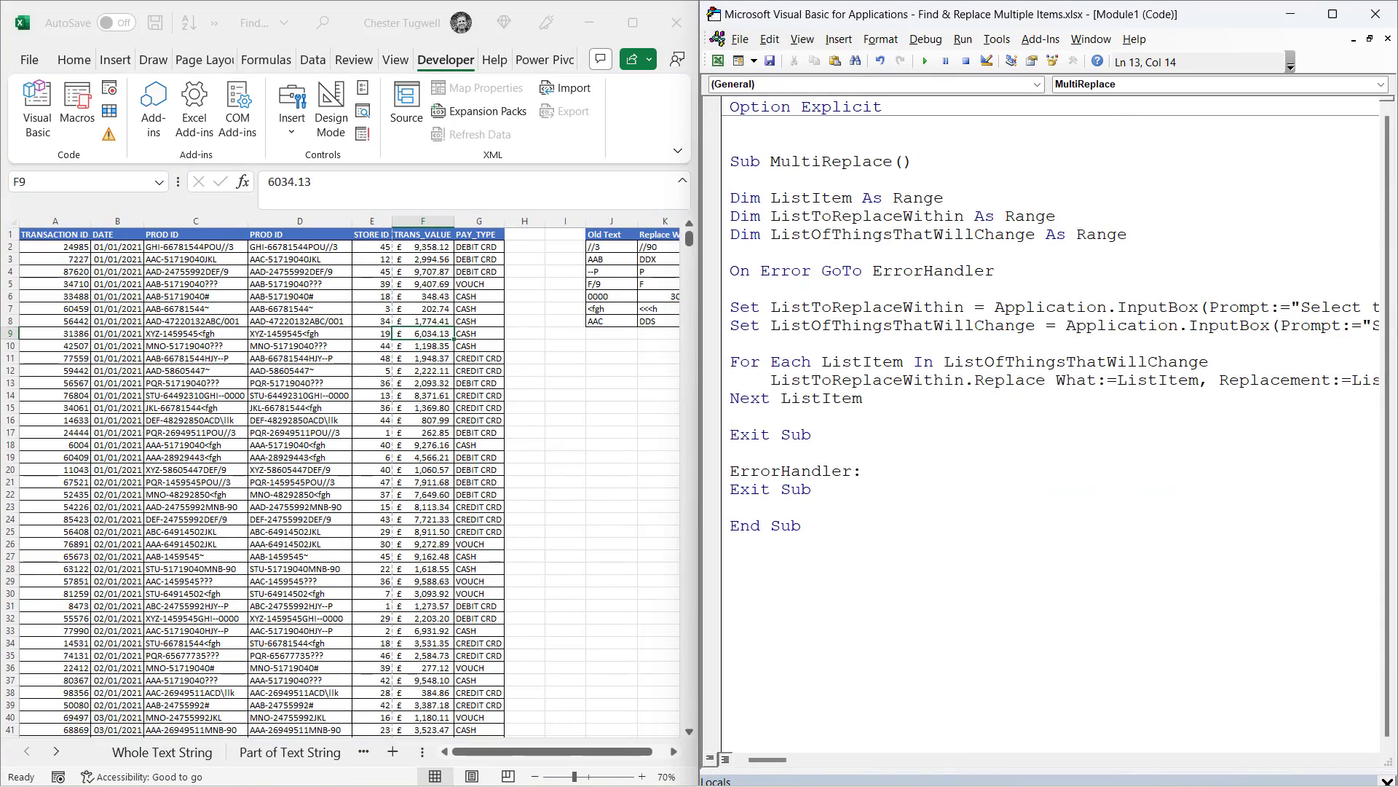
Run the MultiReplace macro and supply $D$2:$D$8991 as the list to replace within.
left_click(925, 61)
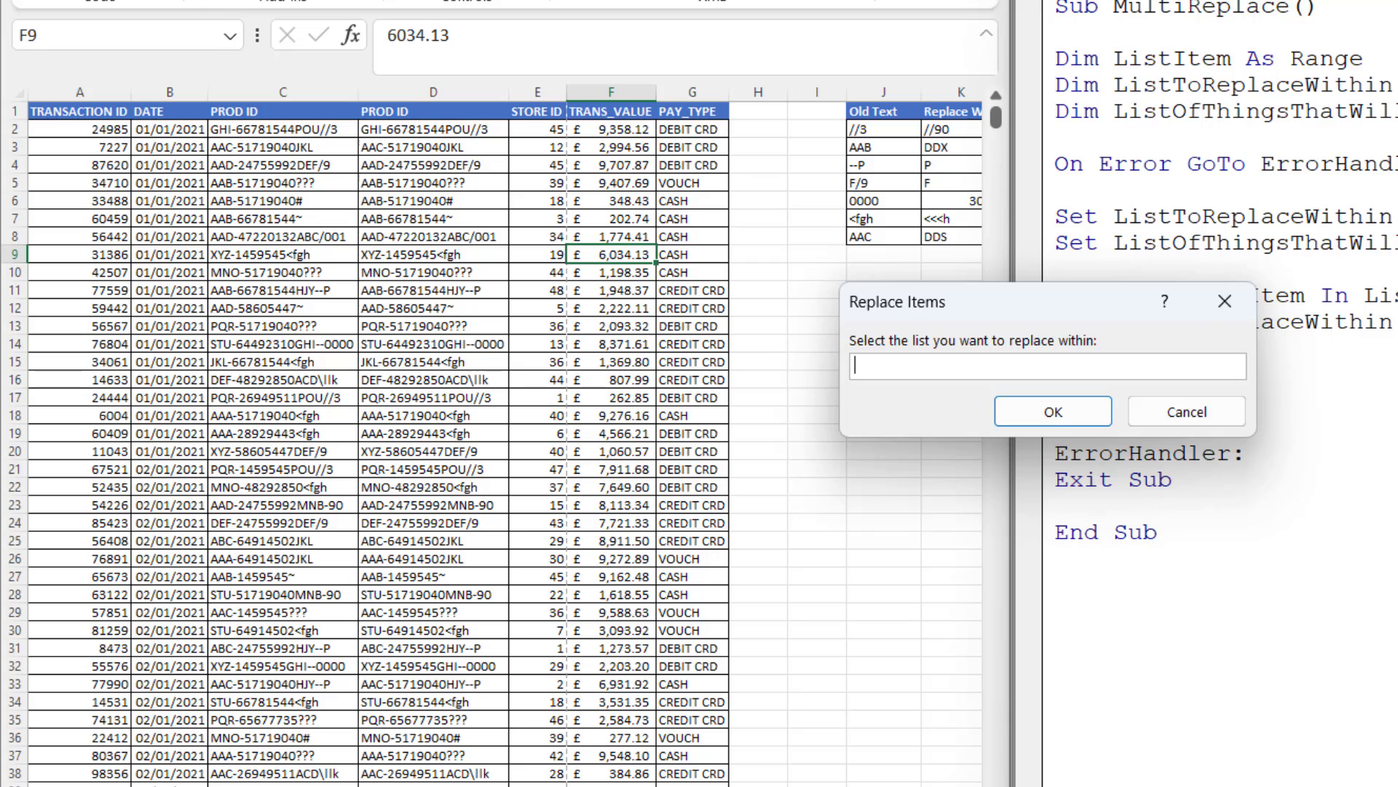
left_click(434, 129)
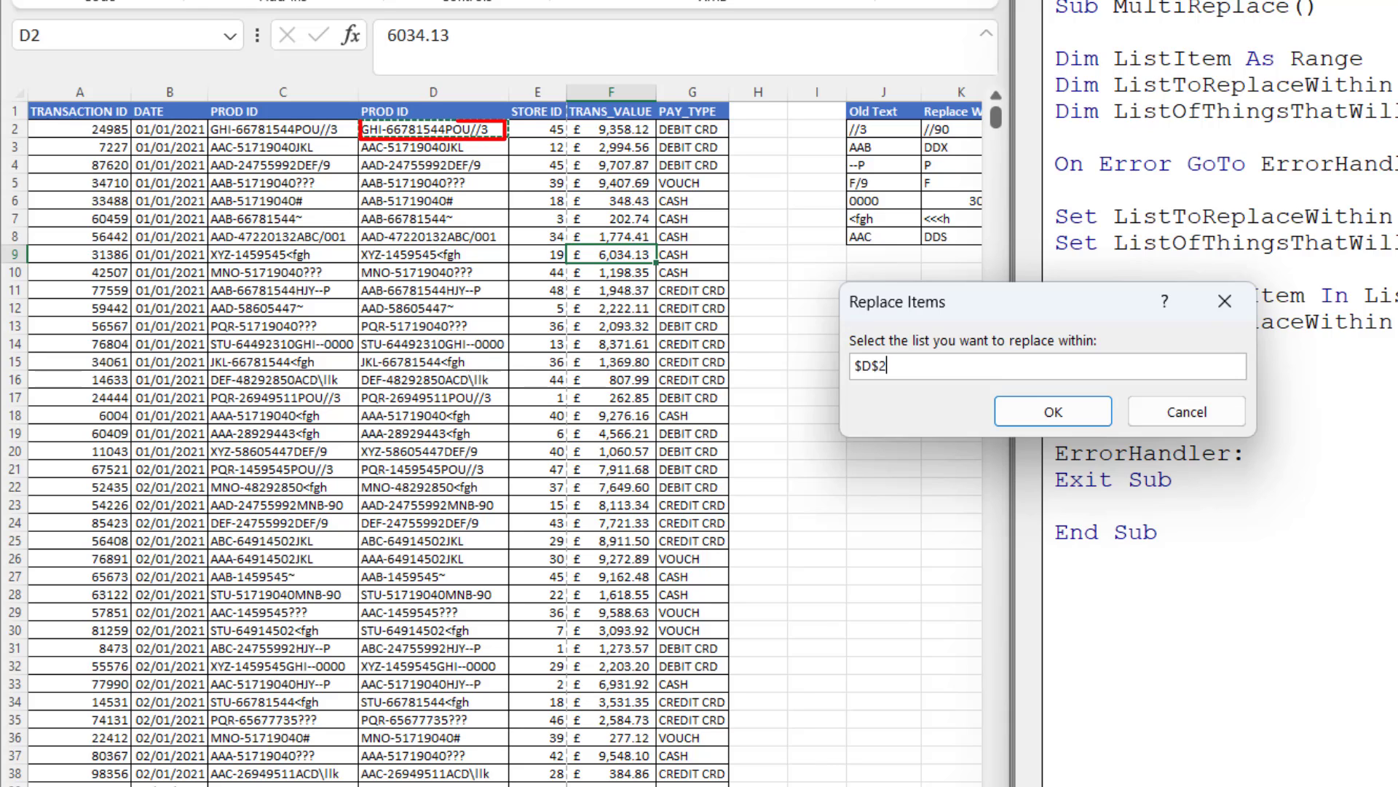
key("ctrl+shift+Down")
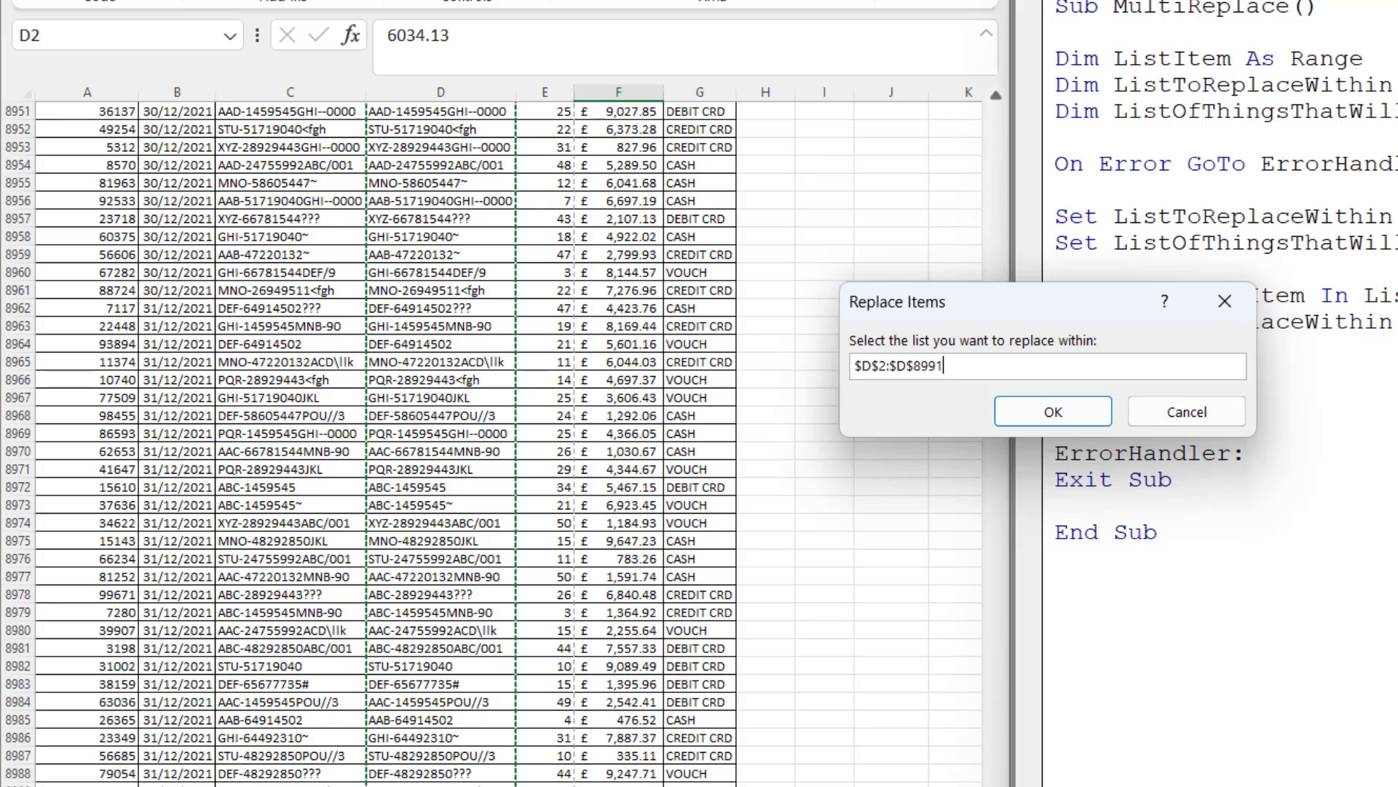
key("Return")
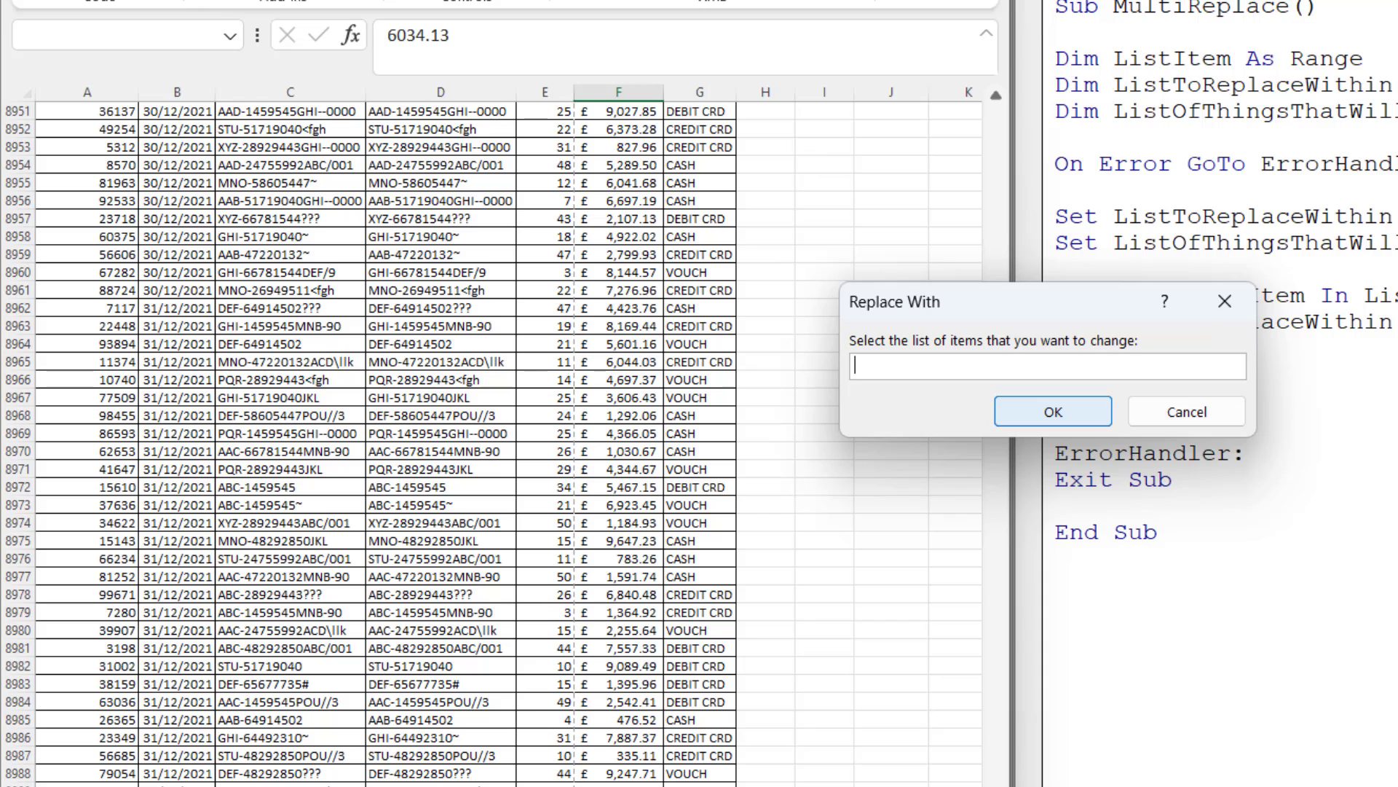
Supply the Old Text range $J$2:$J$8 as the items to change and complete the replacement.
key("ctrl+Home")
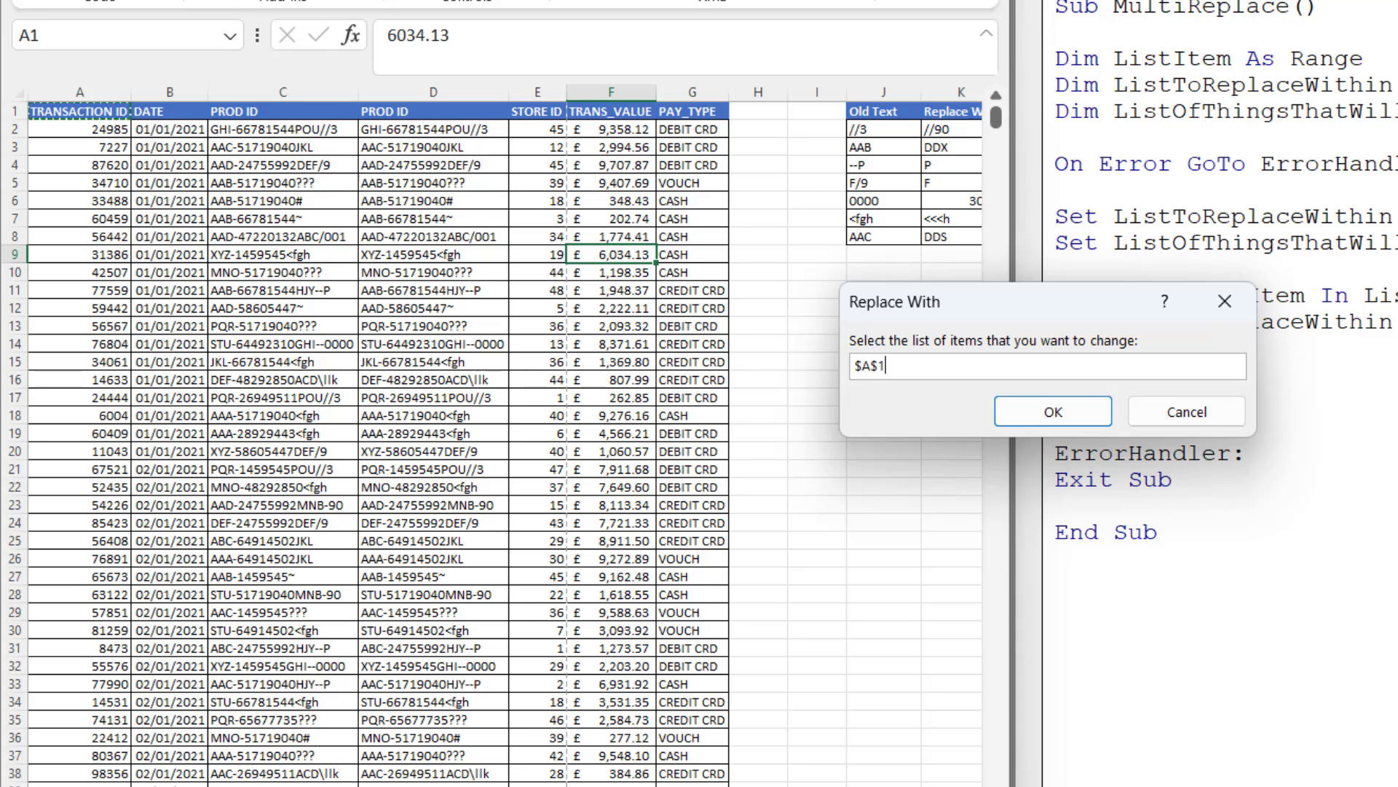
left_click_drag(884, 130, 885, 237)
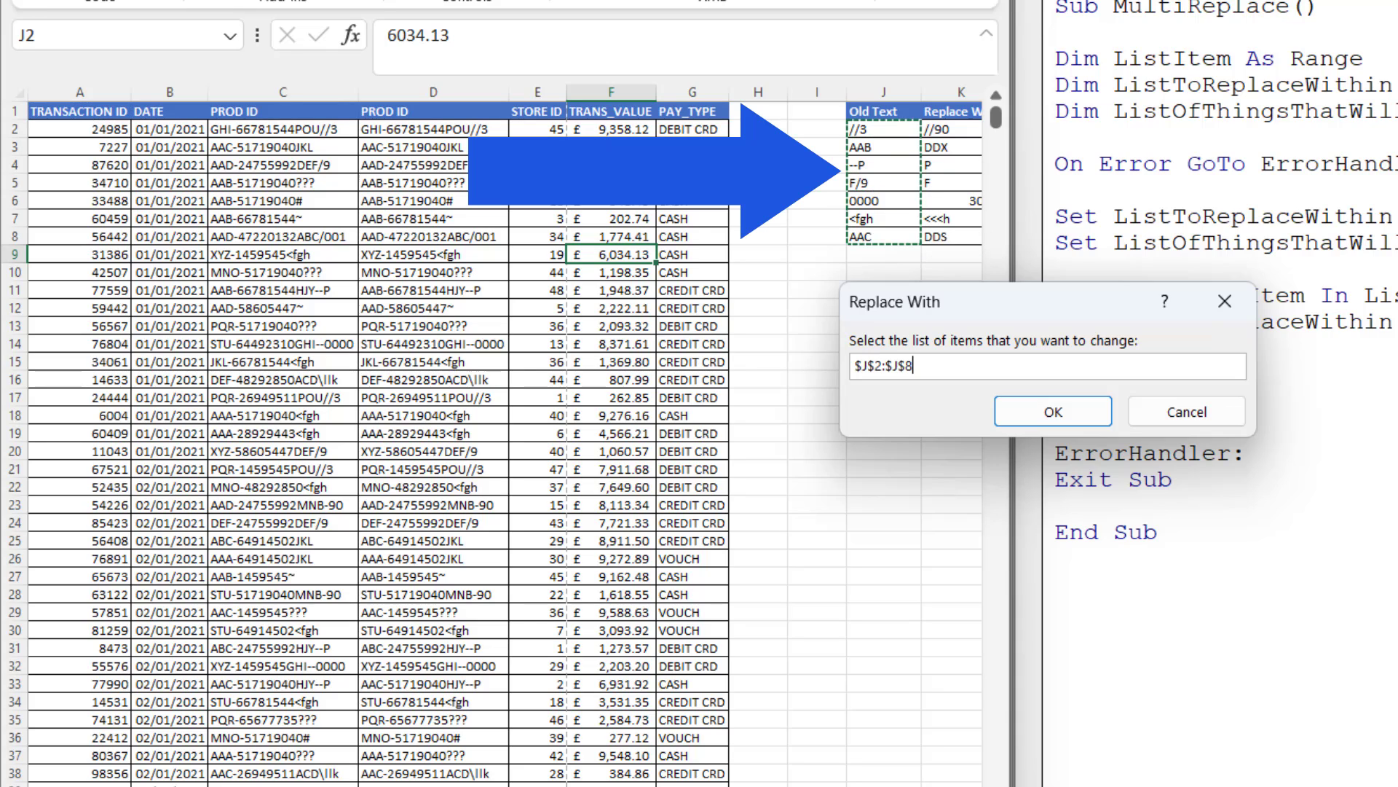
key("Return")
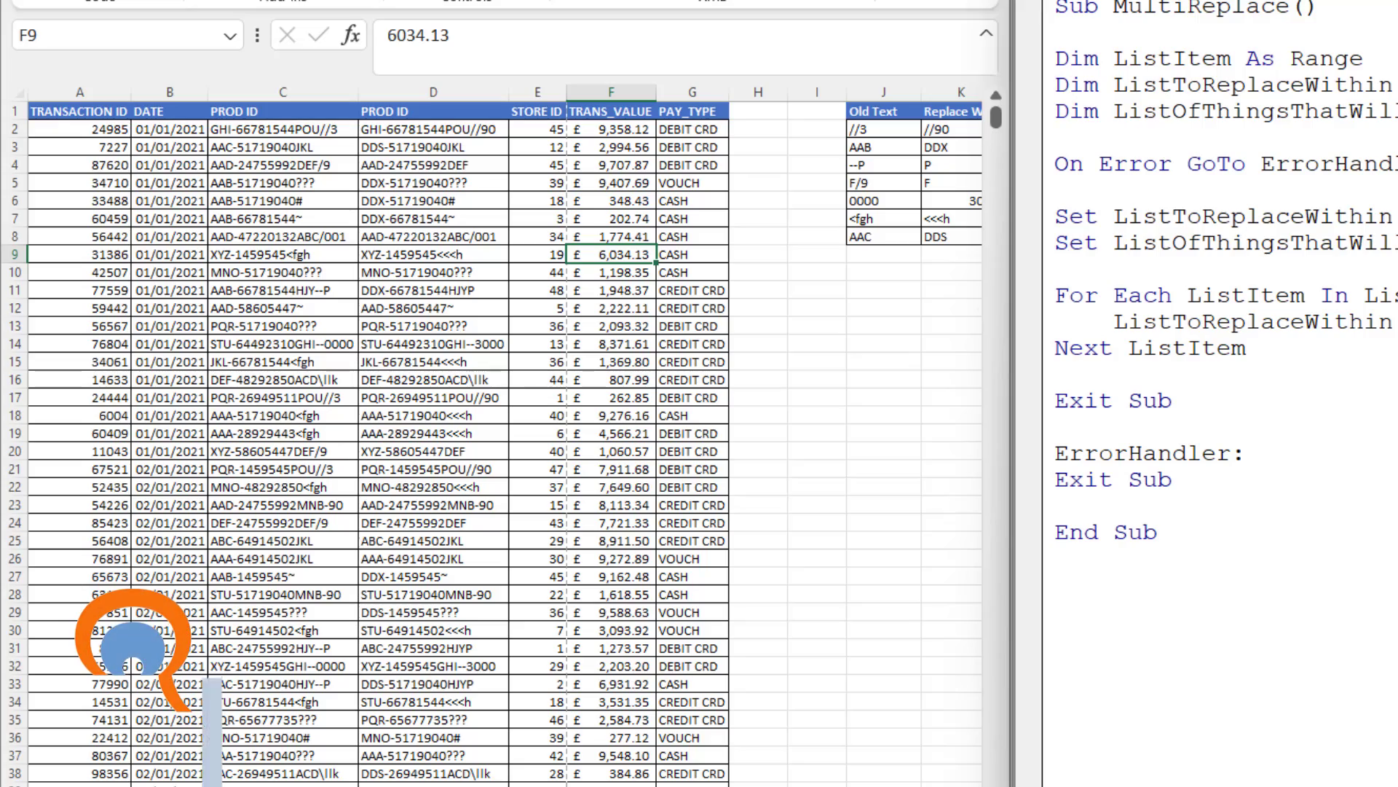